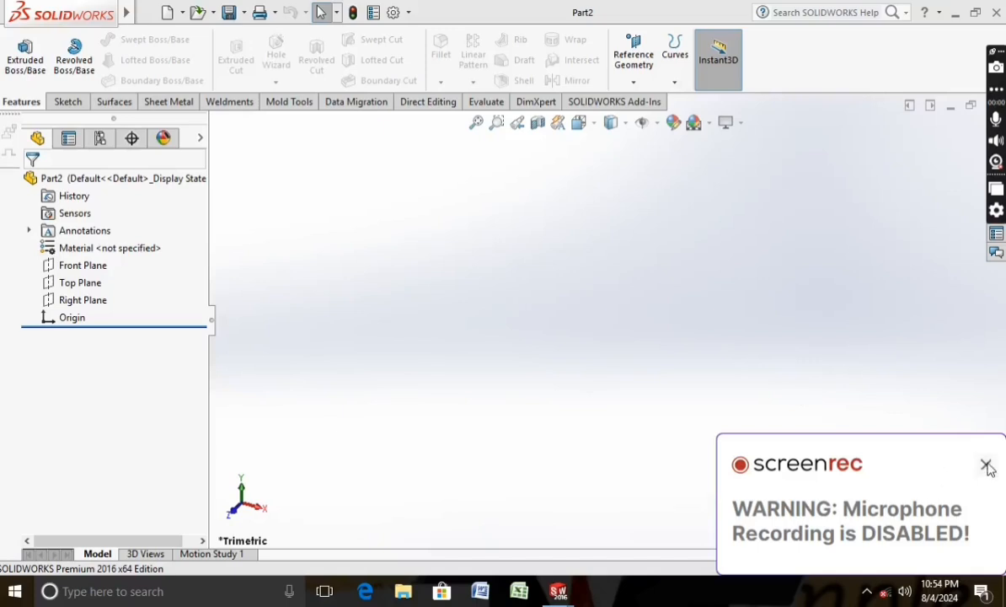
# - Orient the view normal to the Front Plane and start a sketch on it
pyautogui.click(987, 465)
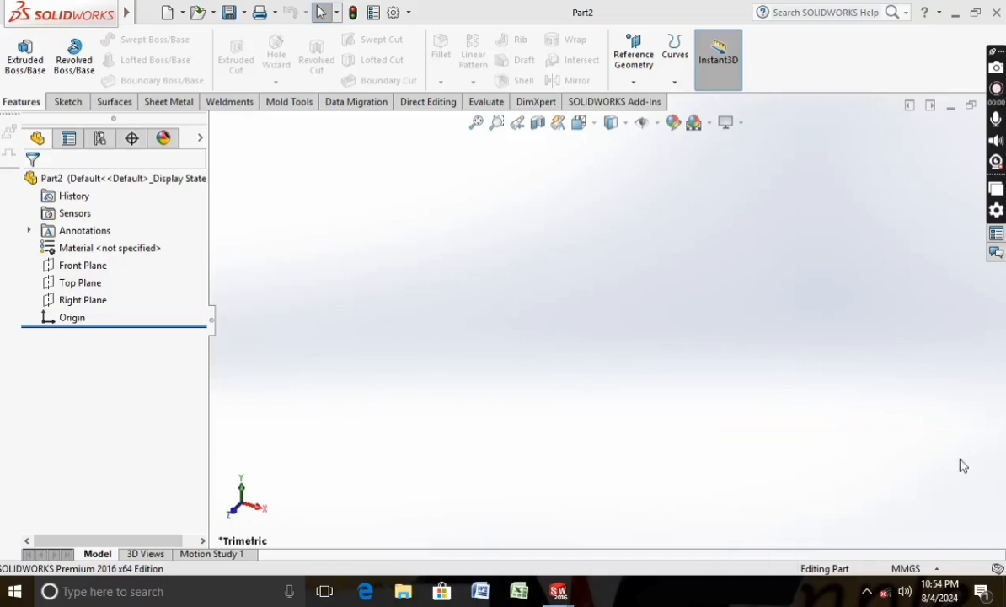
pyautogui.rightClick(82, 266)
pyautogui.click(145, 257)
pyautogui.click(66, 102)
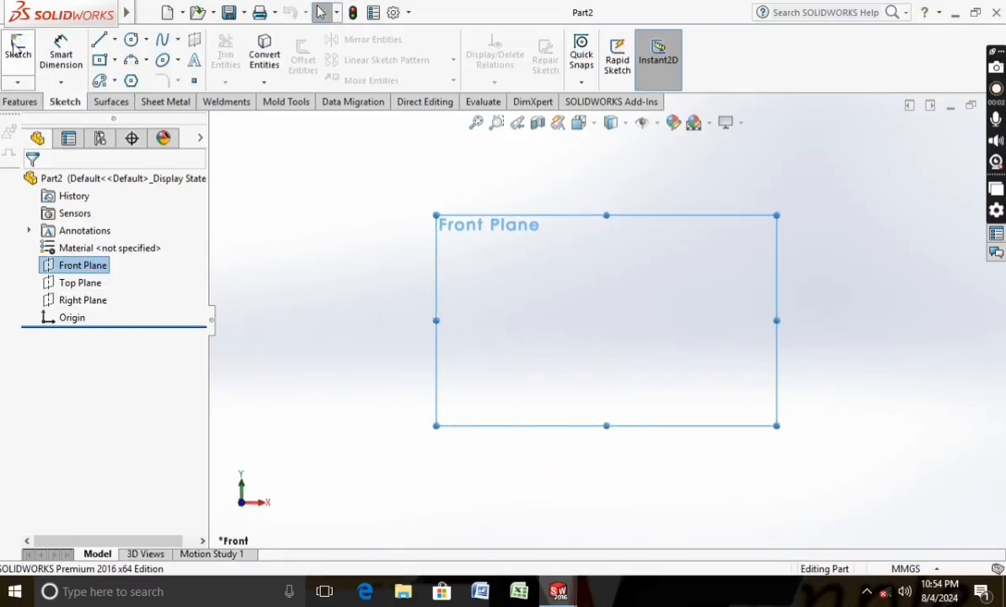
pyautogui.click(17, 53)
# - Draw two vertical lines from the origin: one upward about 70 mm long and a shorter one straight downward
pyautogui.click(99, 41)
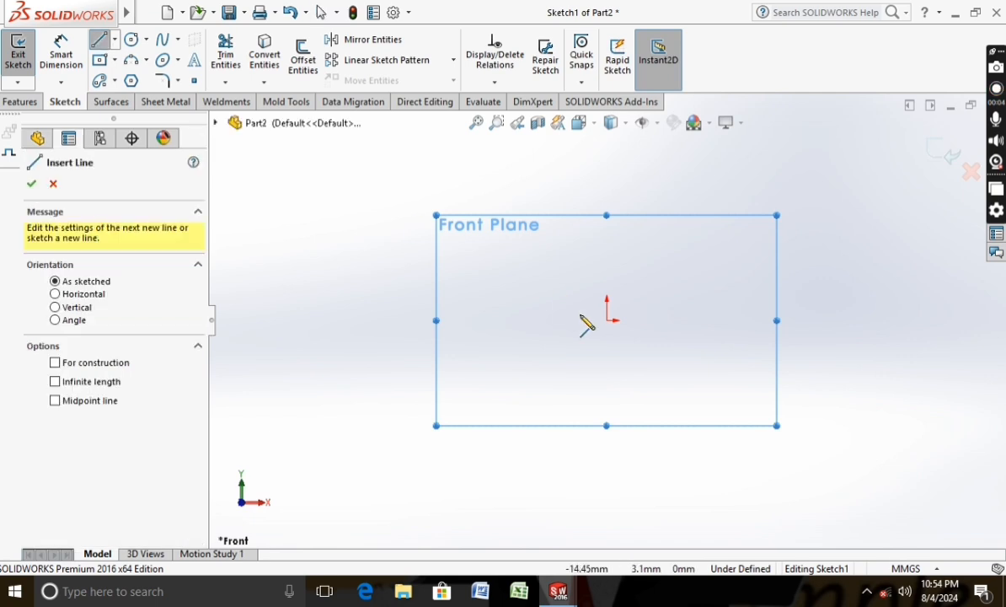
pyautogui.click(608, 314)
pyautogui.click(606, 188)
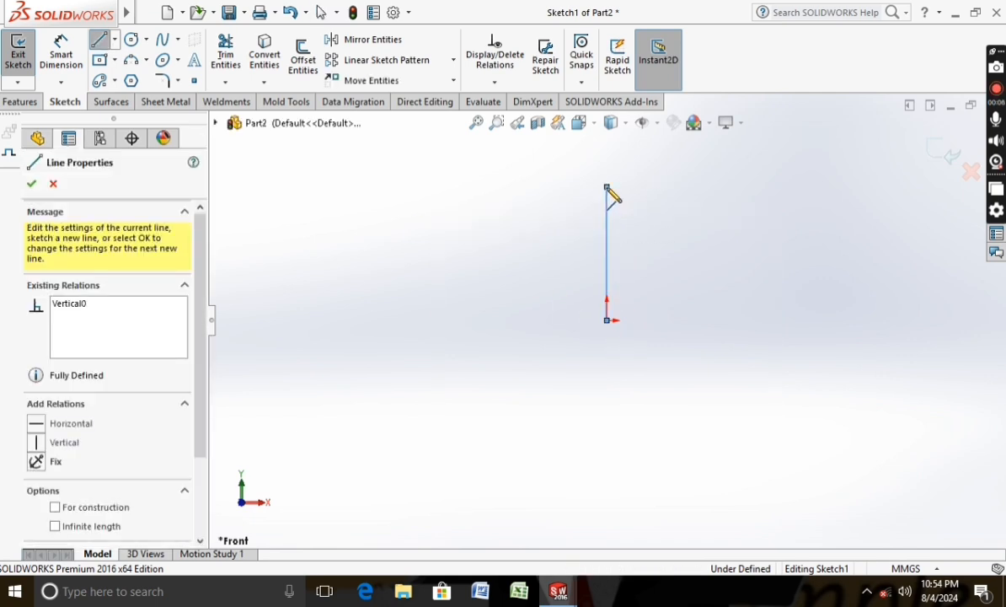
pyautogui.press('Escape')
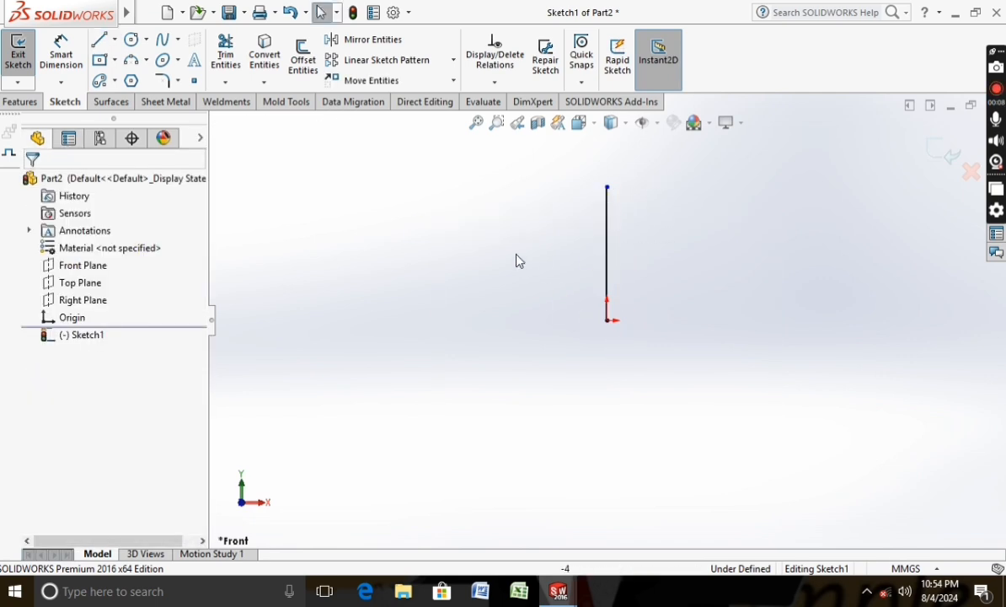
pyautogui.click(101, 41)
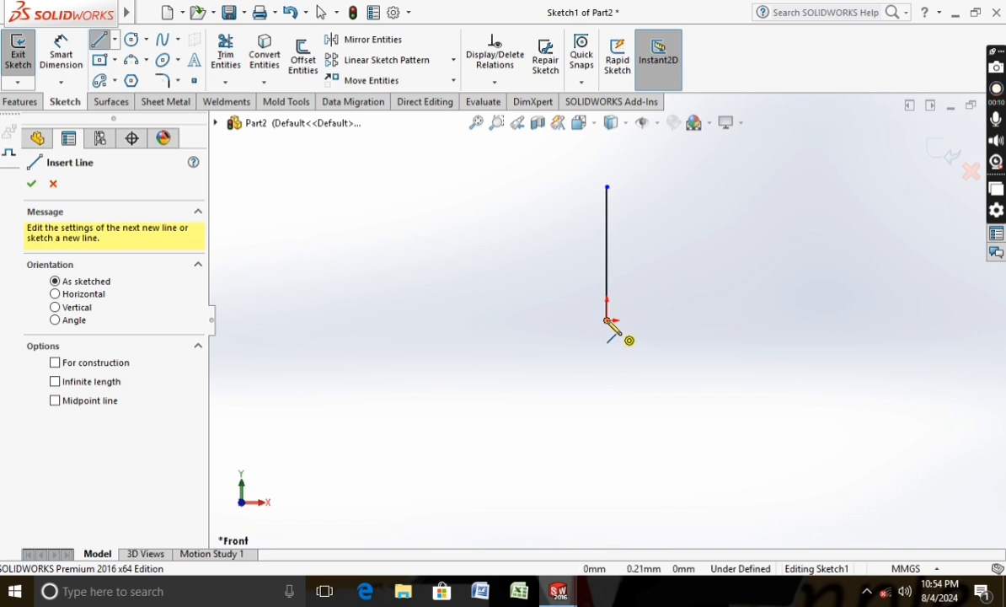
pyautogui.click(607, 321)
pyautogui.click(607, 382)
pyautogui.press('Escape')
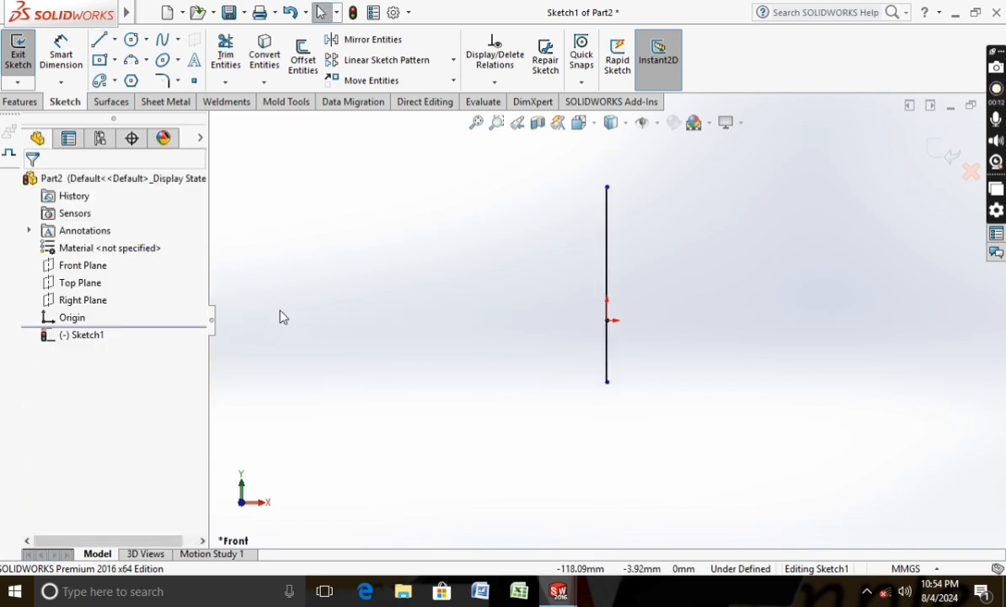
# - Dimension the upper vertical line's length and set it to 300 mm
pyautogui.click(63, 52)
pyautogui.click(606, 268)
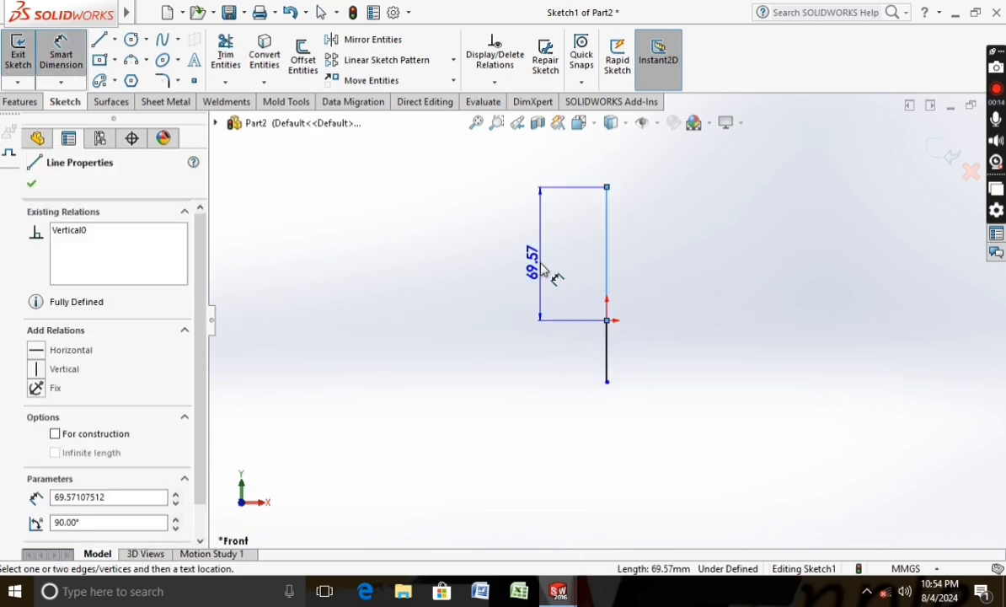
pyautogui.click(544, 270)
pyautogui.write('300')
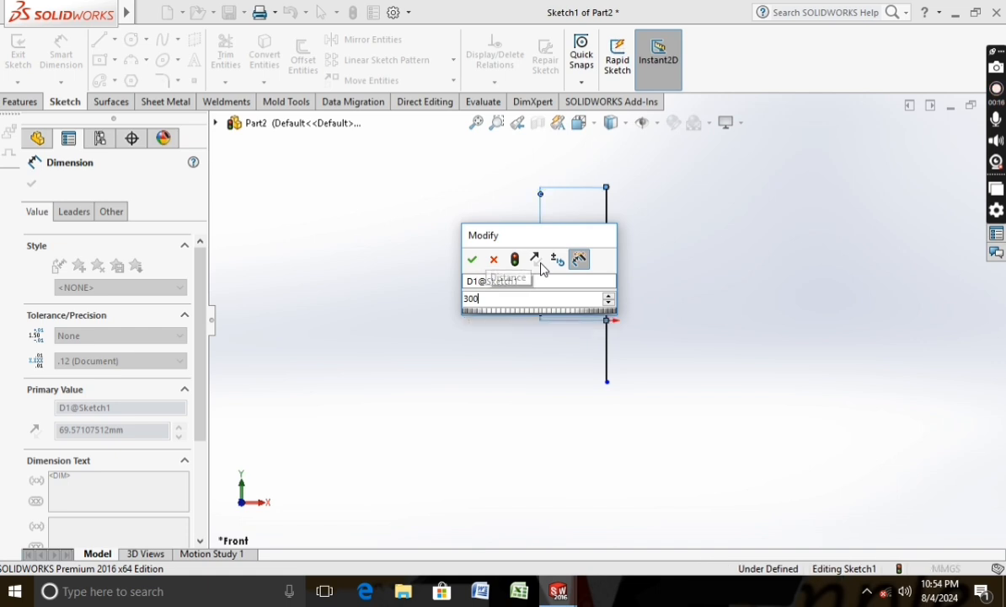
pyautogui.press('Return')
# - Dimension the lower vertical line's length to 150 mm and finish dimensioning
pyautogui.click(607, 369)
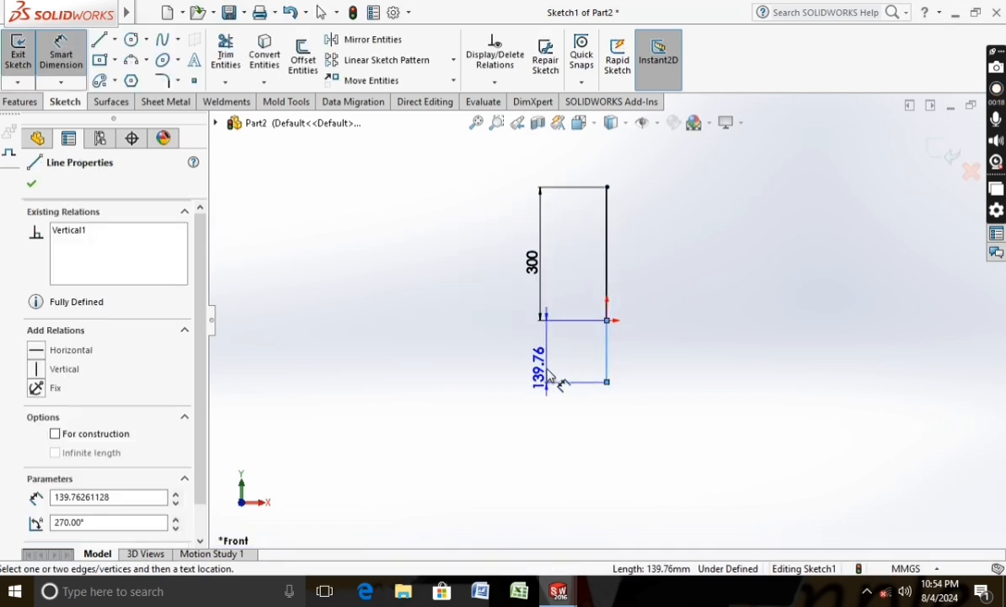
pyautogui.click(554, 381)
pyautogui.write('1')
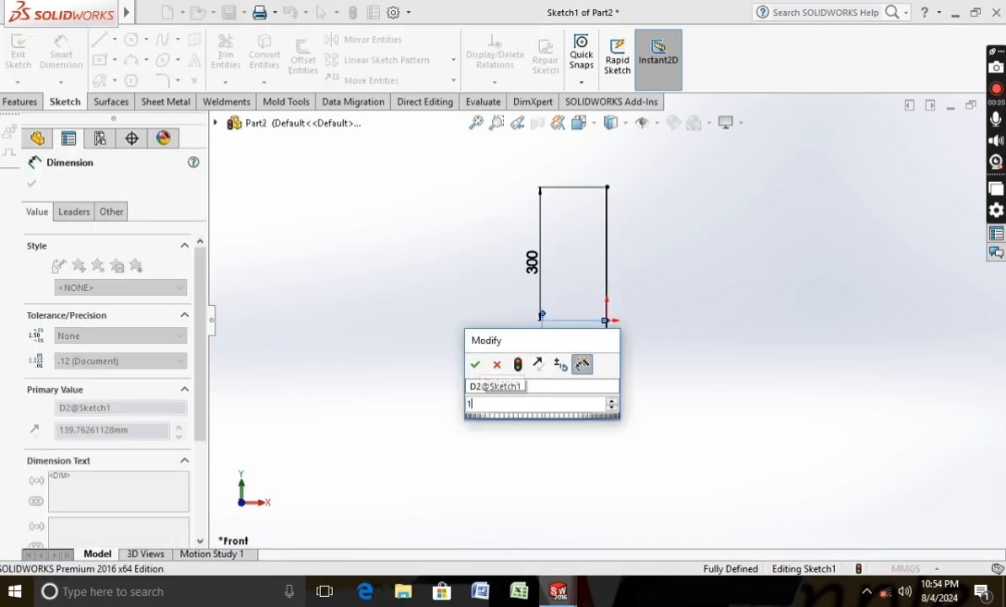
pyautogui.write('50')
pyautogui.press('Return')
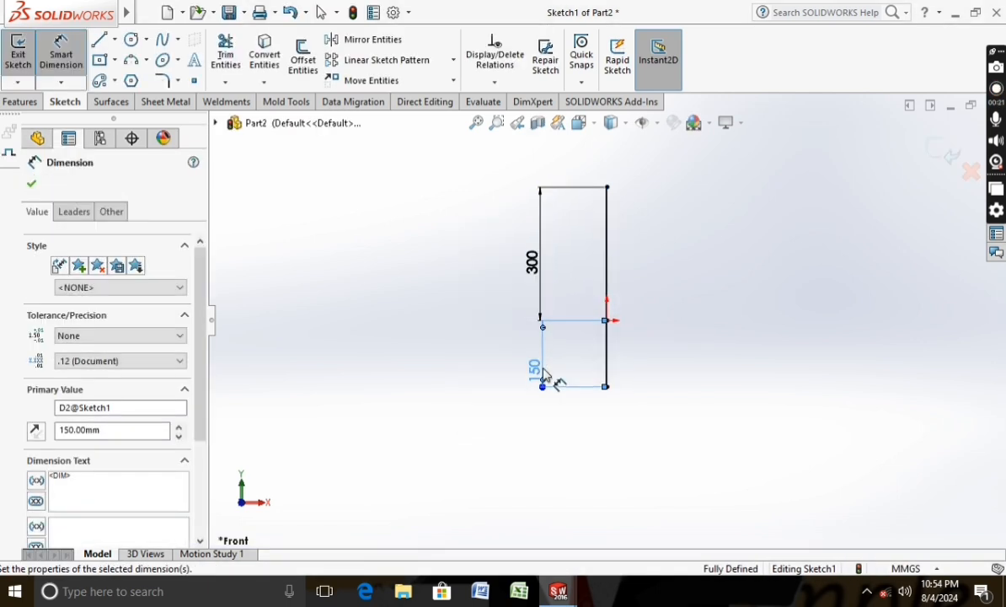
pyautogui.click(31, 185)
# - Draw a circle centred on the midpoint of the 300 mm line and passing through the line's upper end
pyautogui.click(131, 40)
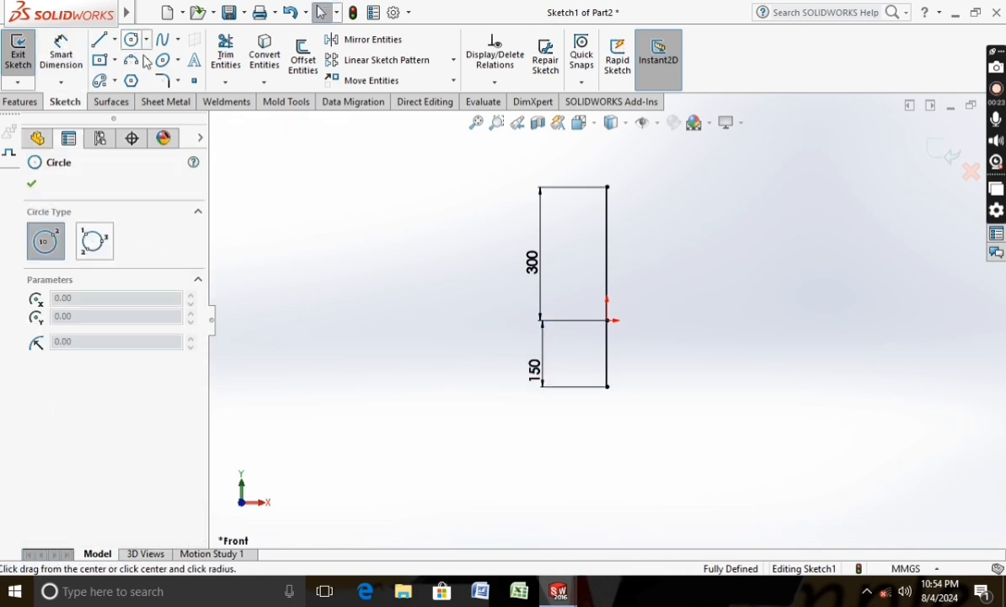
pyautogui.click(607, 253)
pyautogui.click(607, 187)
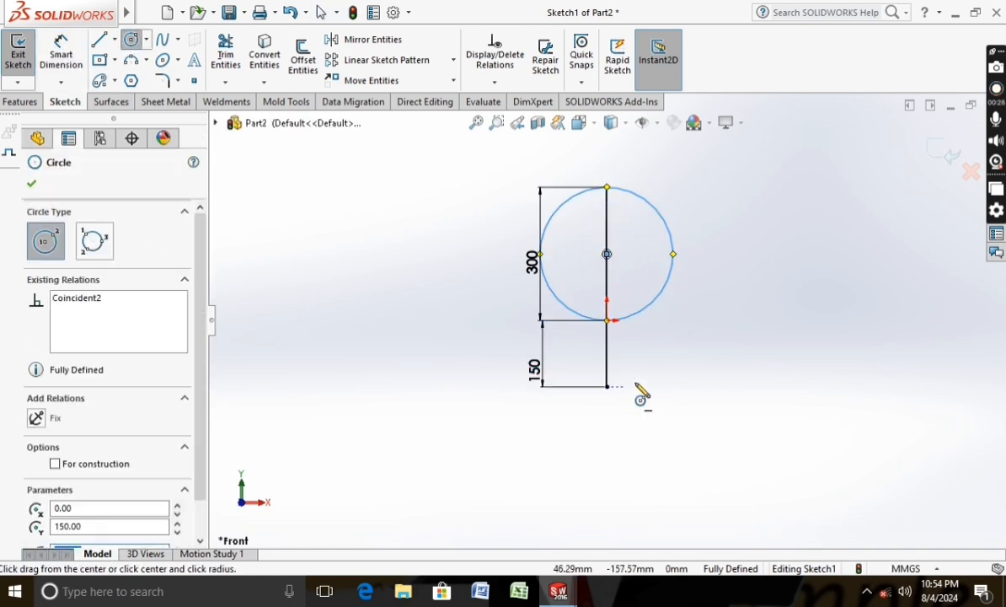
# - Draw a shallow three-point arc, radius about 2735 mm, from the circle's lower right side down to the level of the lower line's end
pyautogui.click(131, 60)
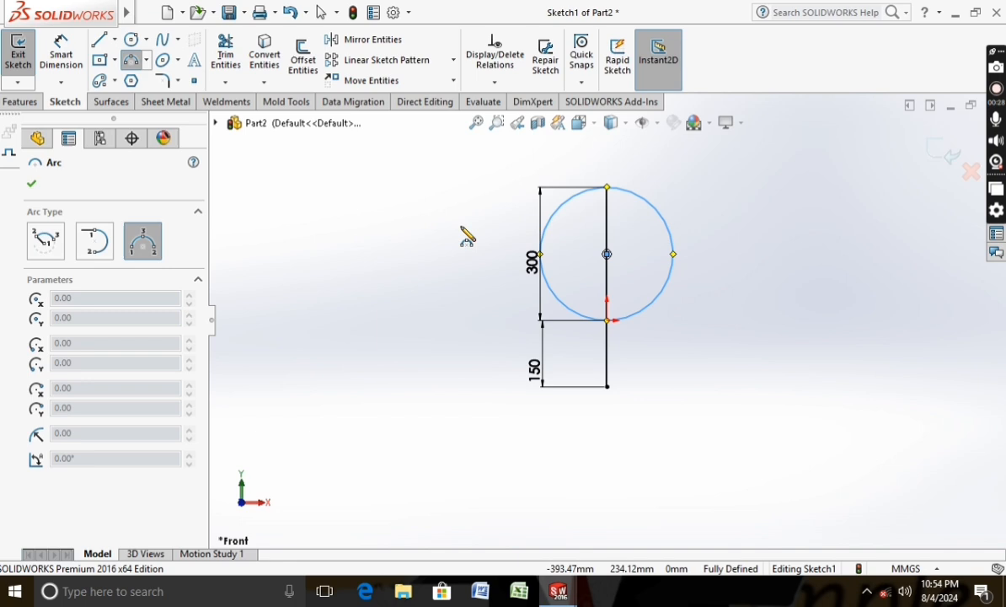
pyautogui.click(672, 275)
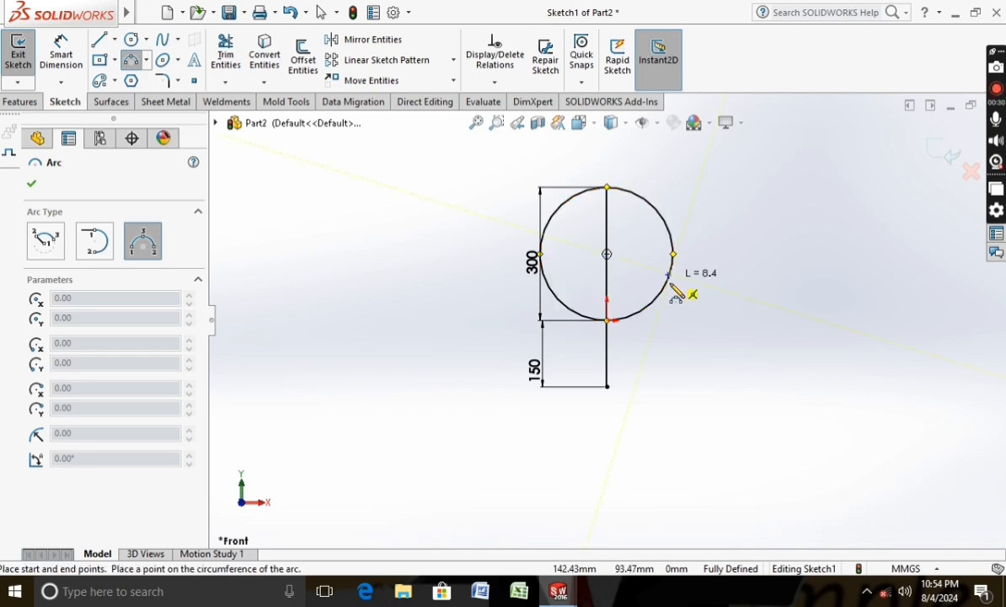
pyautogui.click(694, 384)
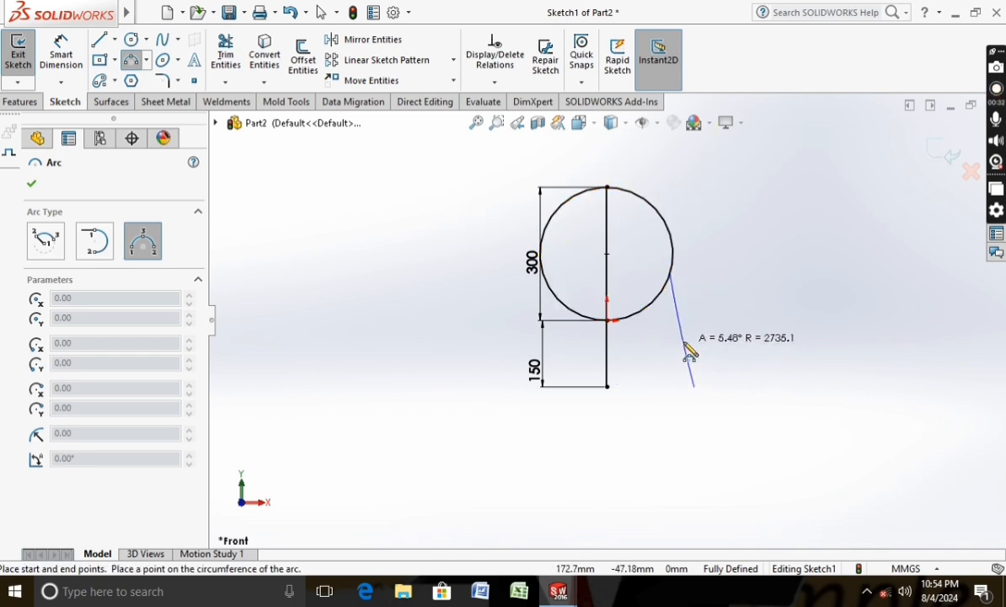
pyautogui.click(689, 353)
pyautogui.press('Escape')
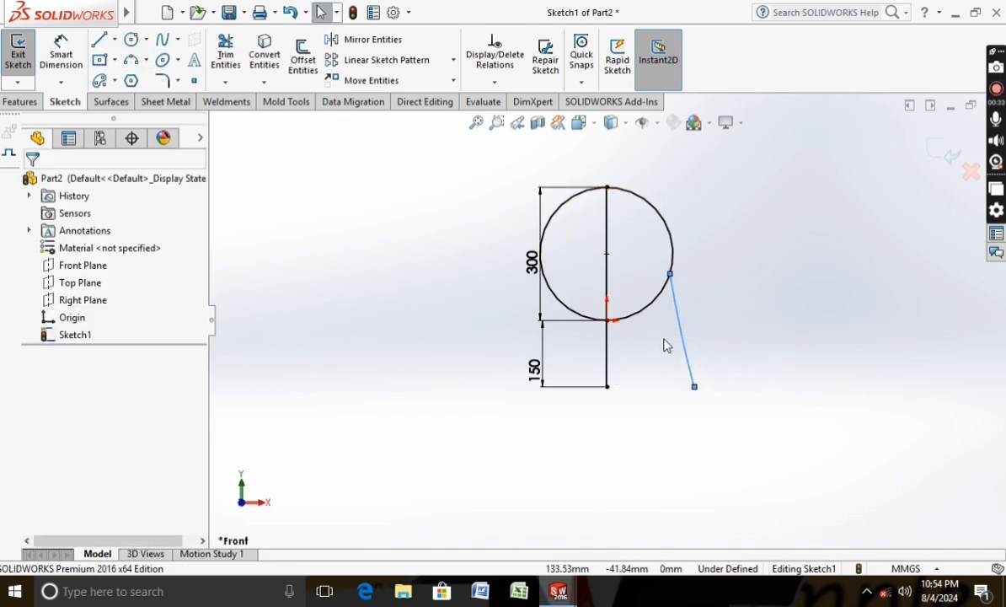
# - Close the profile's bottom with a horizontal line from the arc's lower end to the bottom end of the 150 mm line
pyautogui.click(99, 40)
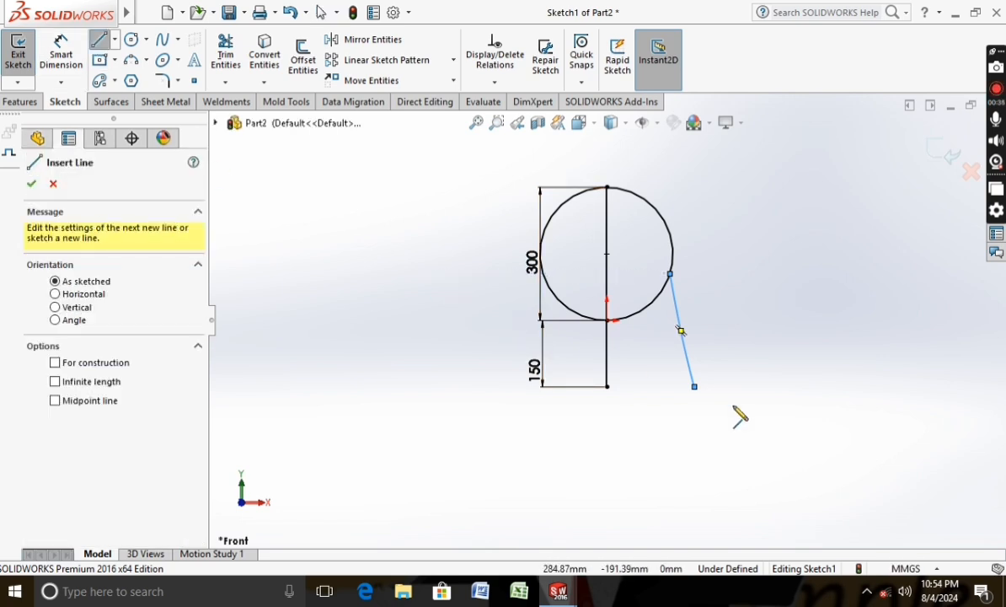
pyautogui.click(695, 387)
pyautogui.click(607, 387)
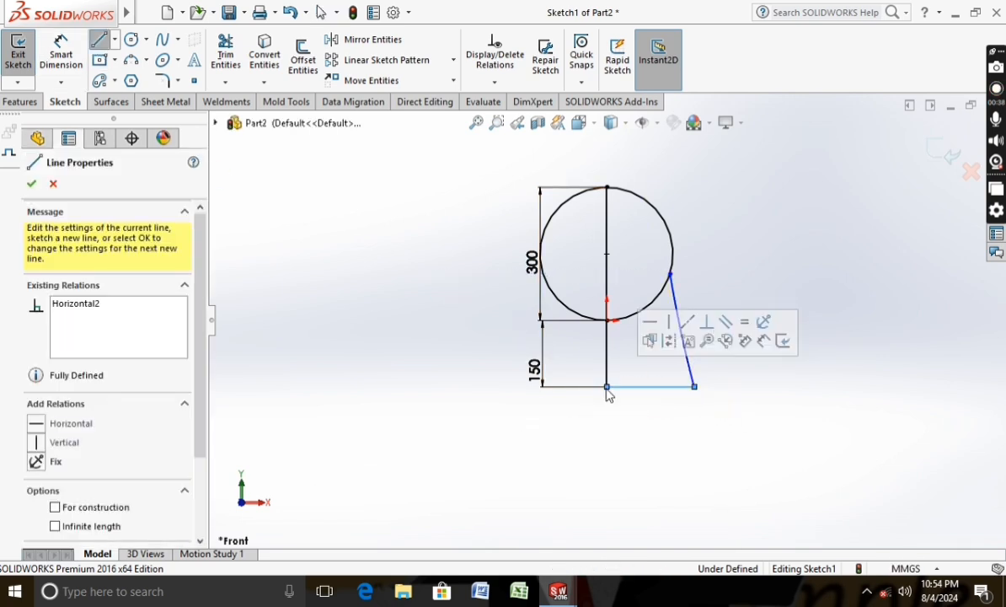
pyautogui.click(34, 186)
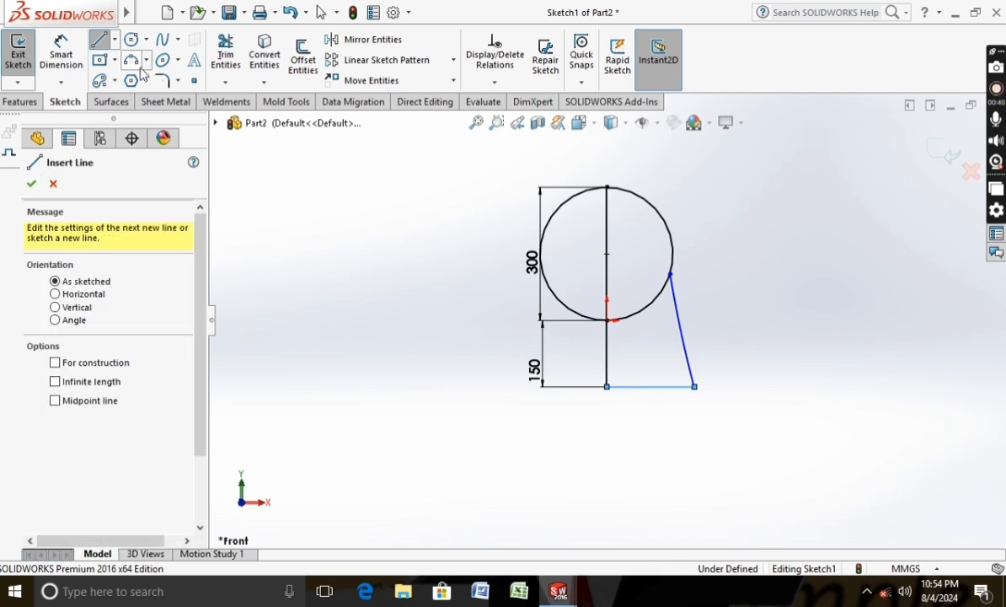
# - Power-trim the circle's left half and its lower right portion, keeping the arc from the top point to the side arc
pyautogui.click(225, 52)
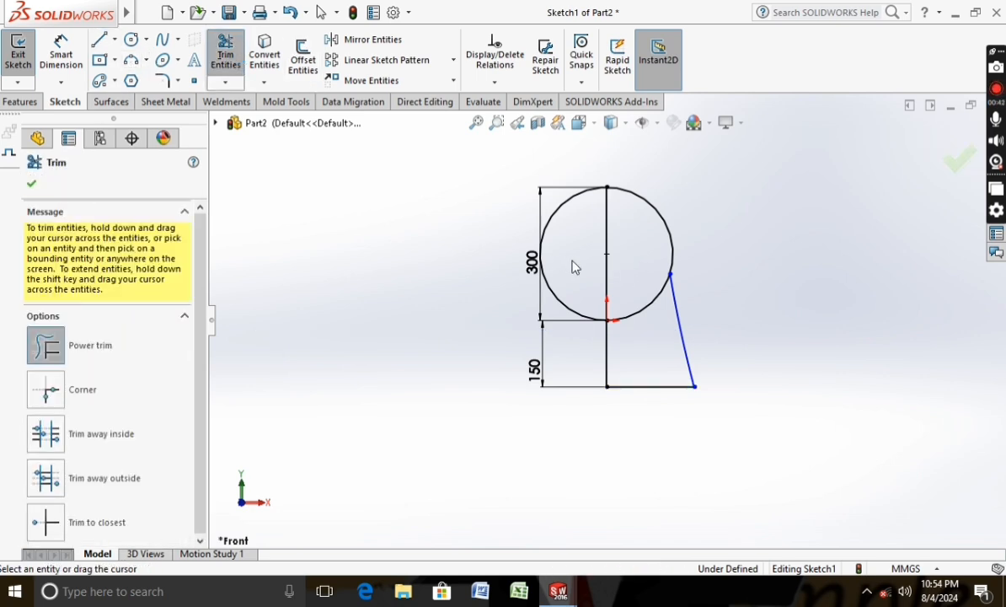
pyautogui.moveTo(573, 267); pyautogui.dragTo(541, 257)
pyautogui.moveTo(638, 286); pyautogui.dragTo(654, 304)
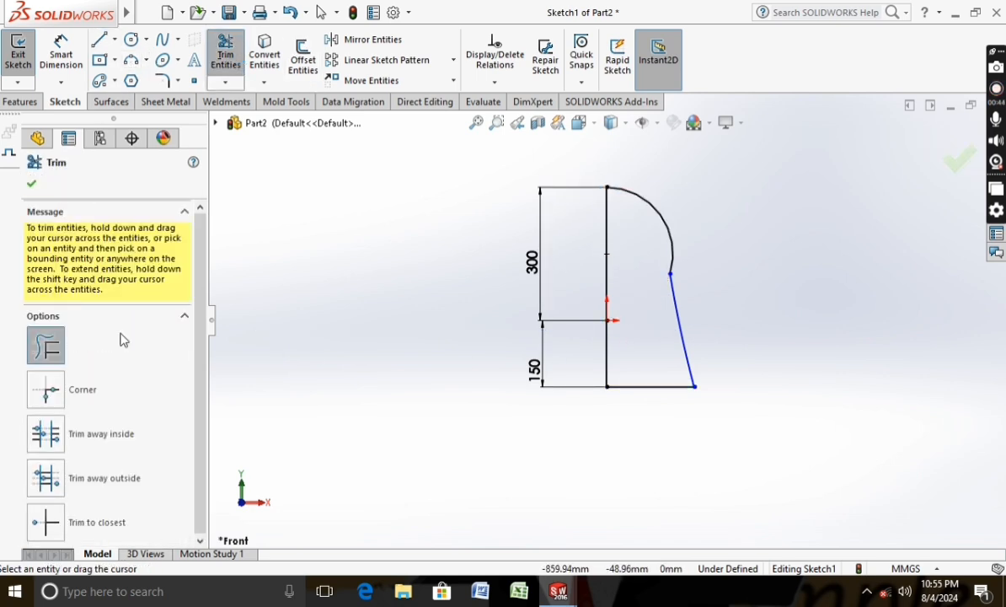
pyautogui.click(34, 185)
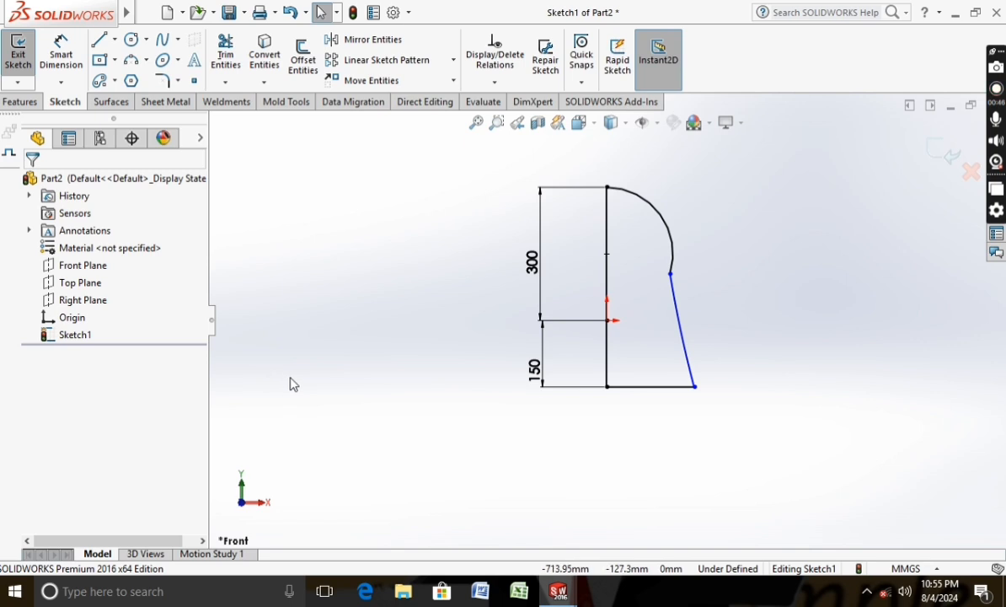
# - Add a tangent relation between the trimmed circle's arc and the shallow side arc
pyautogui.click(674, 255)
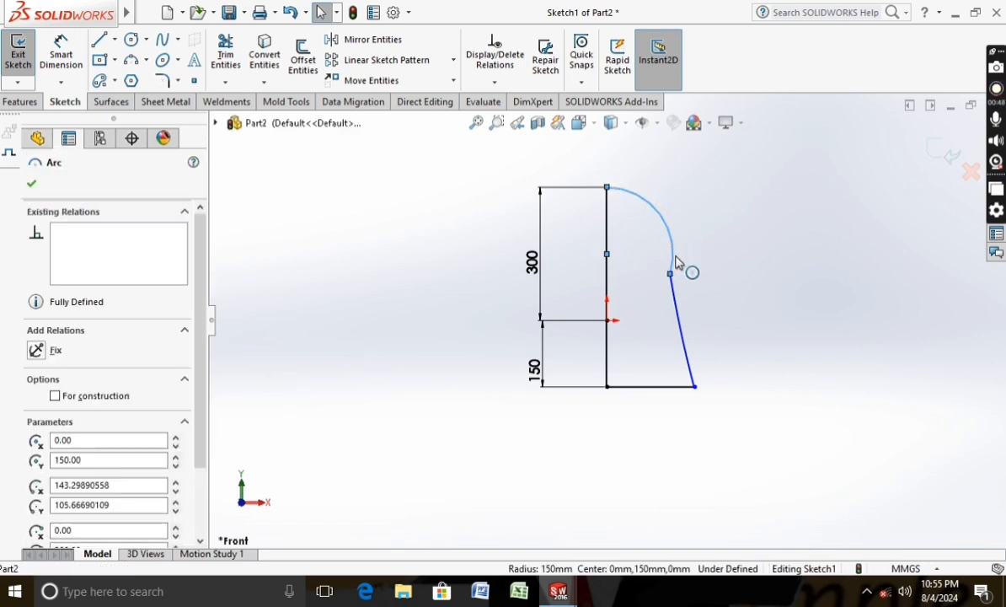
pyautogui.keyDown('ctrl'); pyautogui.click(683, 318); pyautogui.keyUp('ctrl')
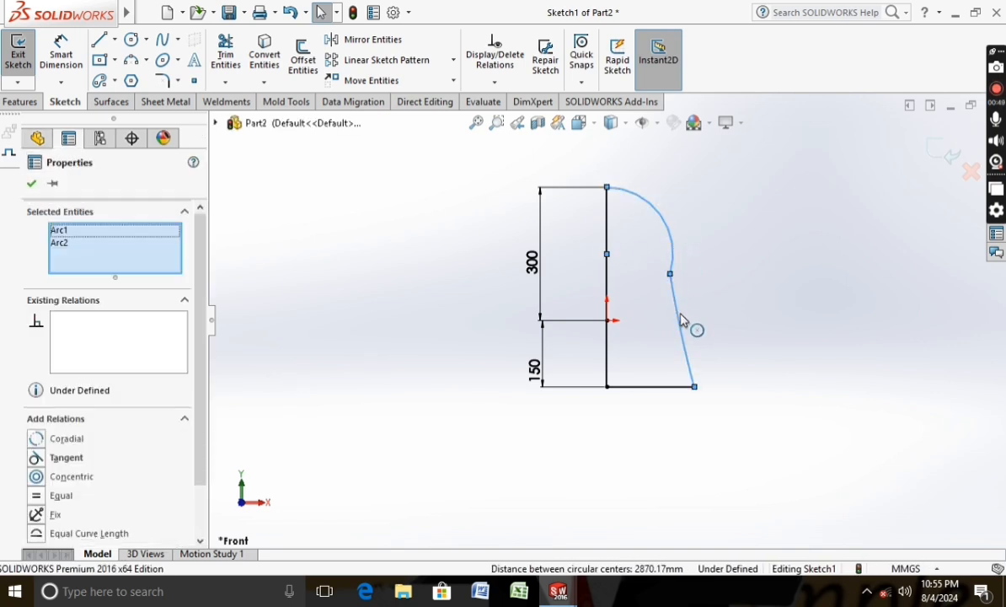
pyautogui.click(47, 458)
pyautogui.click(32, 184)
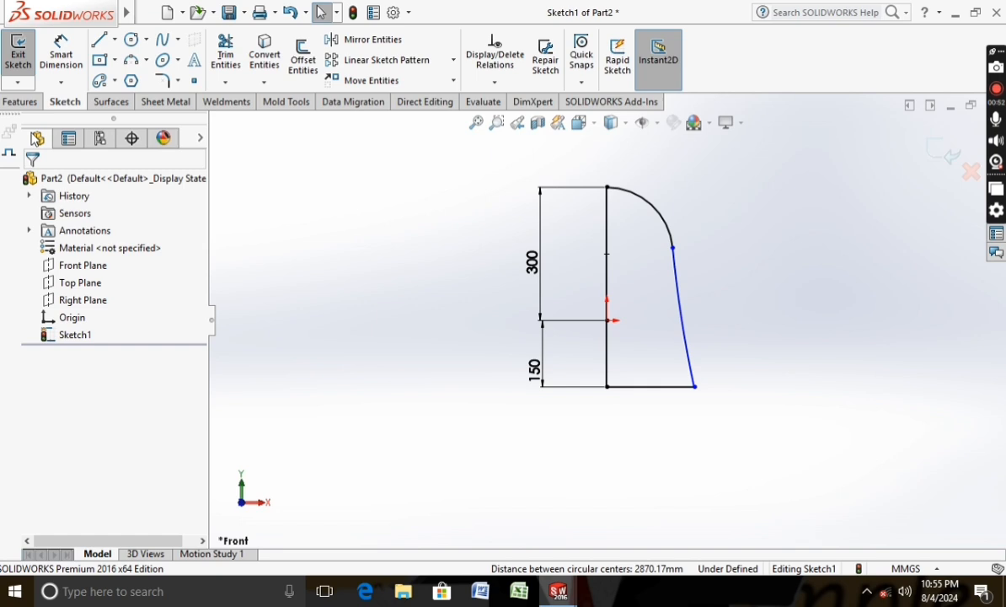
# - Revolve the closed profile 360 degrees about the 300 mm vertical line into a solid body
pyautogui.click(26, 101)
pyautogui.click(74, 57)
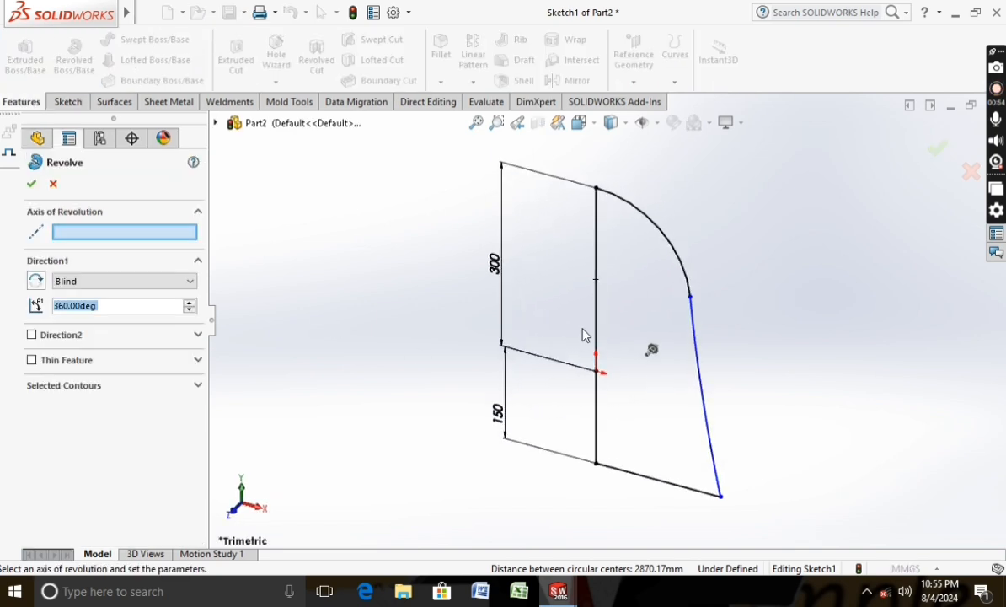
pyautogui.click(595, 321)
pyautogui.click(31, 183)
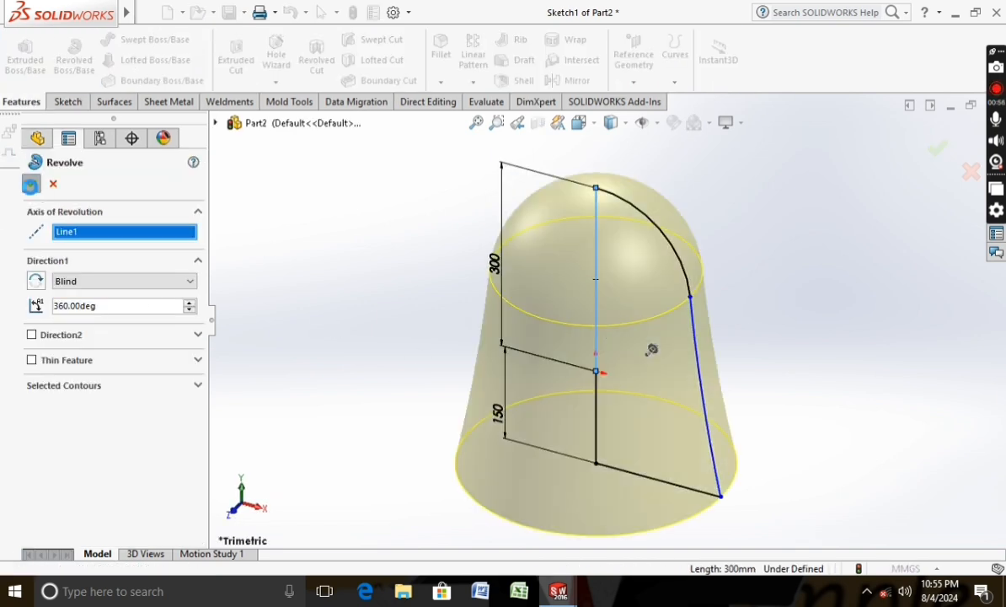
# - Shell the revolved body to a 3 mm wall thickness, removing its flat bottom face
pyautogui.click(518, 80)
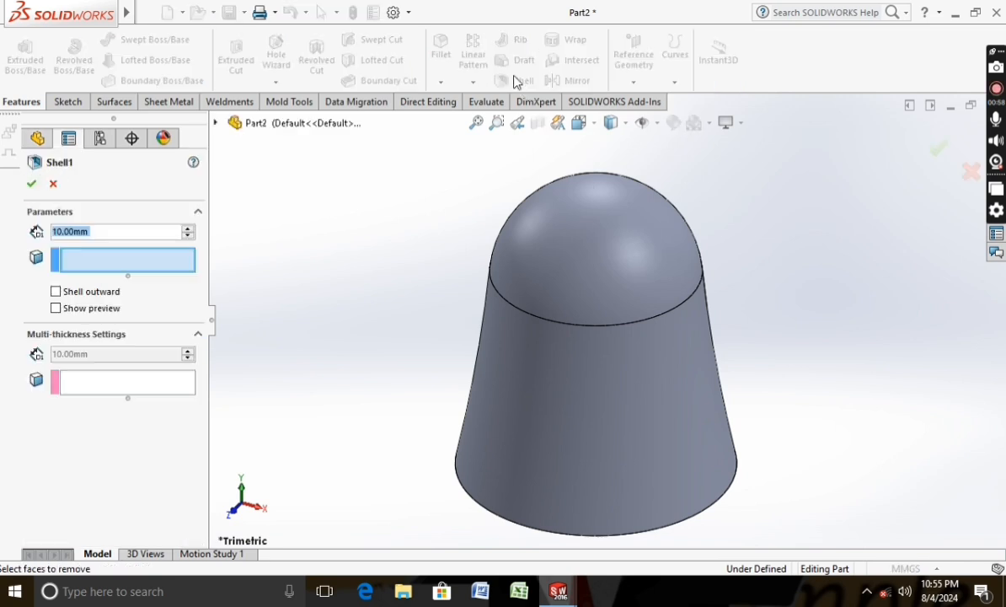
pyautogui.moveTo(402, 459); pyautogui.dragTo(416, 270, button='middle')
pyautogui.click(587, 430)
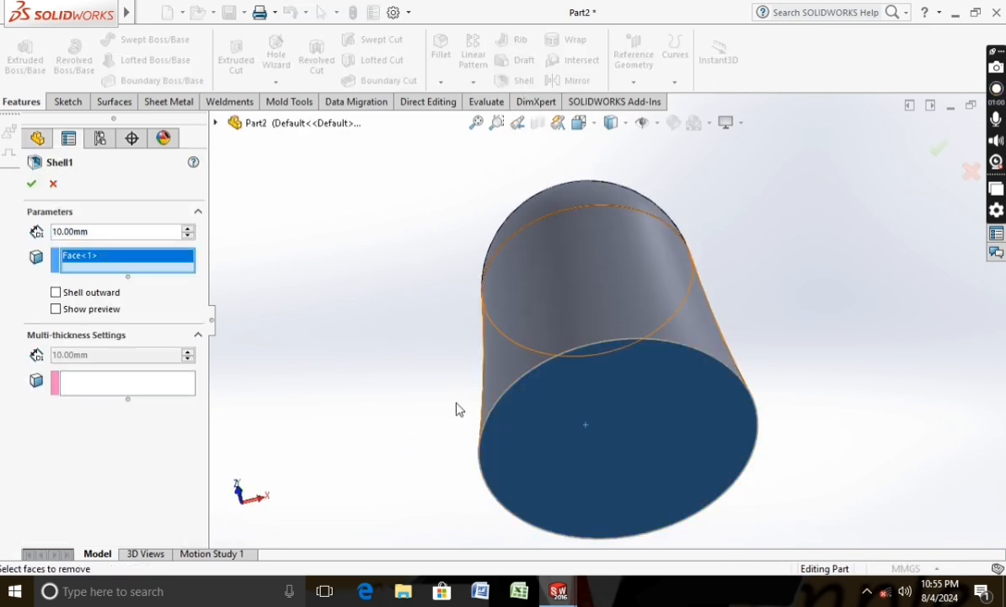
pyautogui.press('BackSpace')
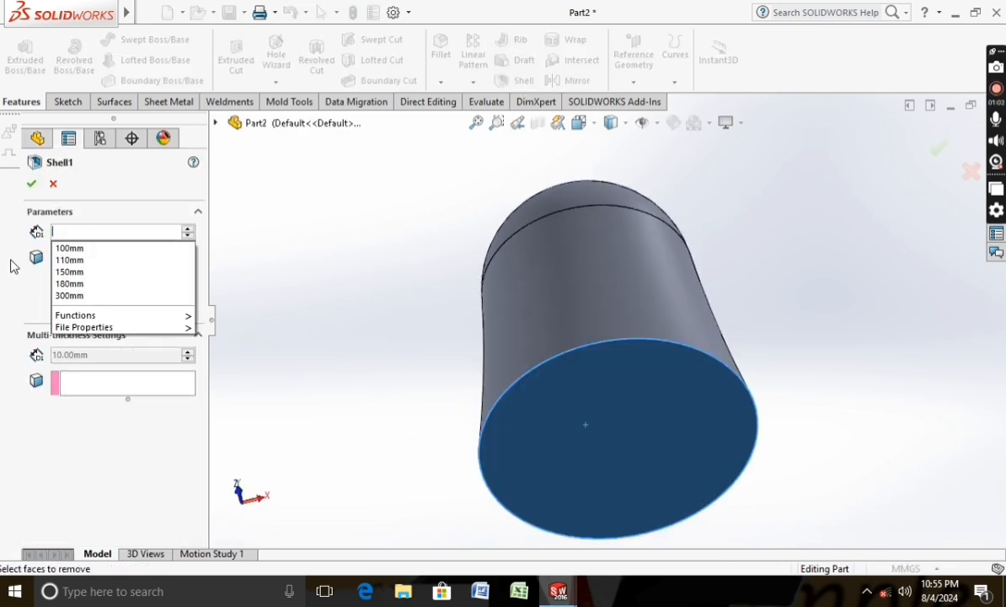
pyautogui.write('3')
pyautogui.press('Return')
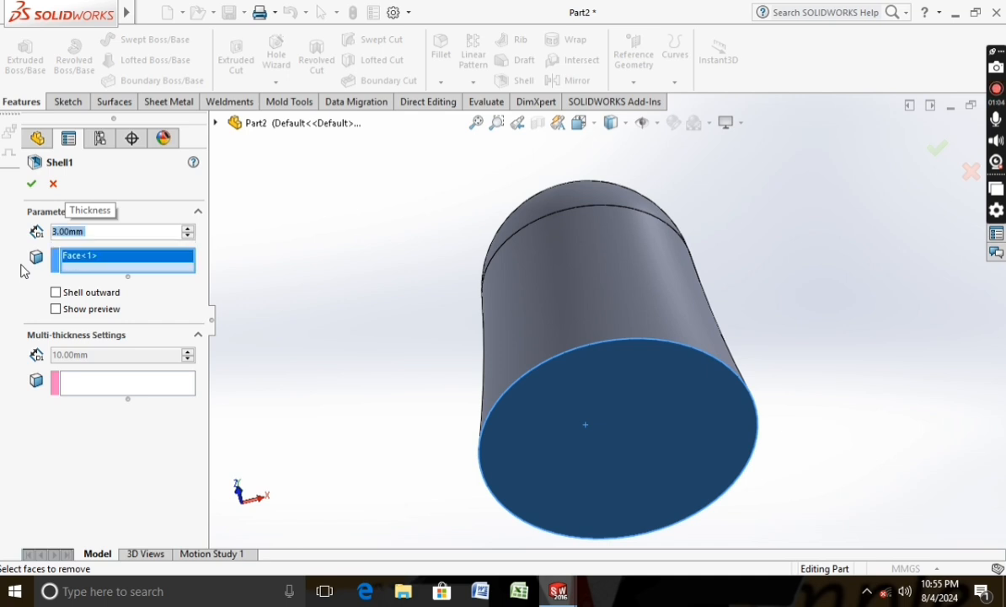
pyautogui.click(30, 189)
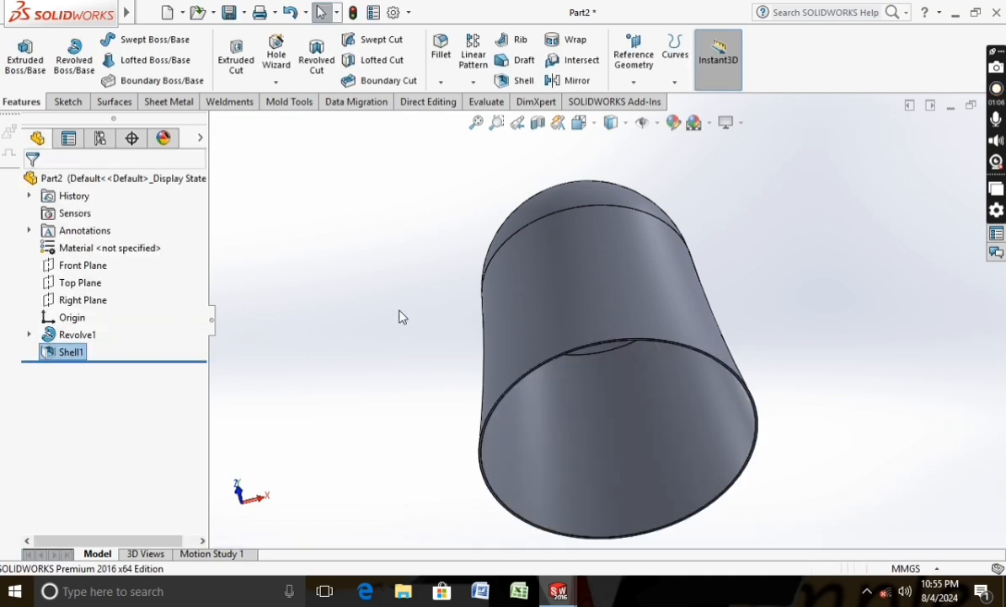
pyautogui.moveTo(400, 315); pyautogui.dragTo(396, 337, button='middle')
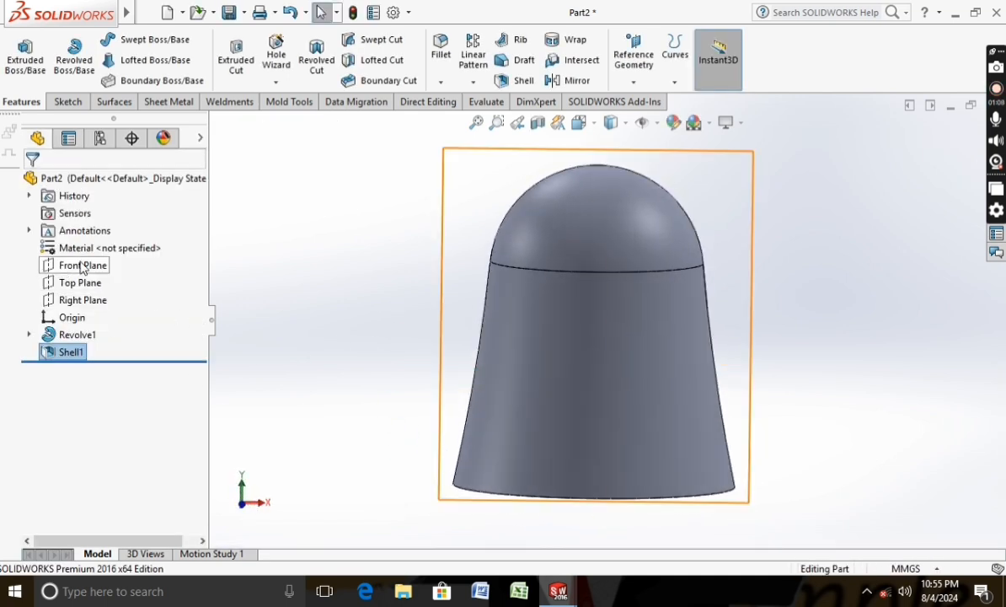
# - Start a new sketch on the Front Plane, viewed normal to the plane
pyautogui.rightClick(72, 265)
pyautogui.click(149, 241)
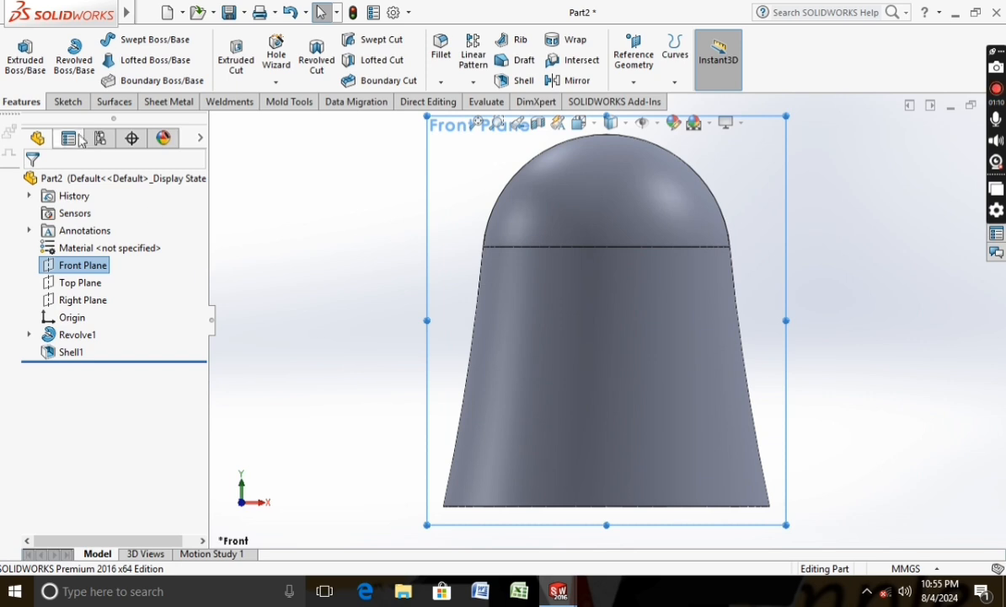
pyautogui.click(67, 102)
pyautogui.click(19, 49)
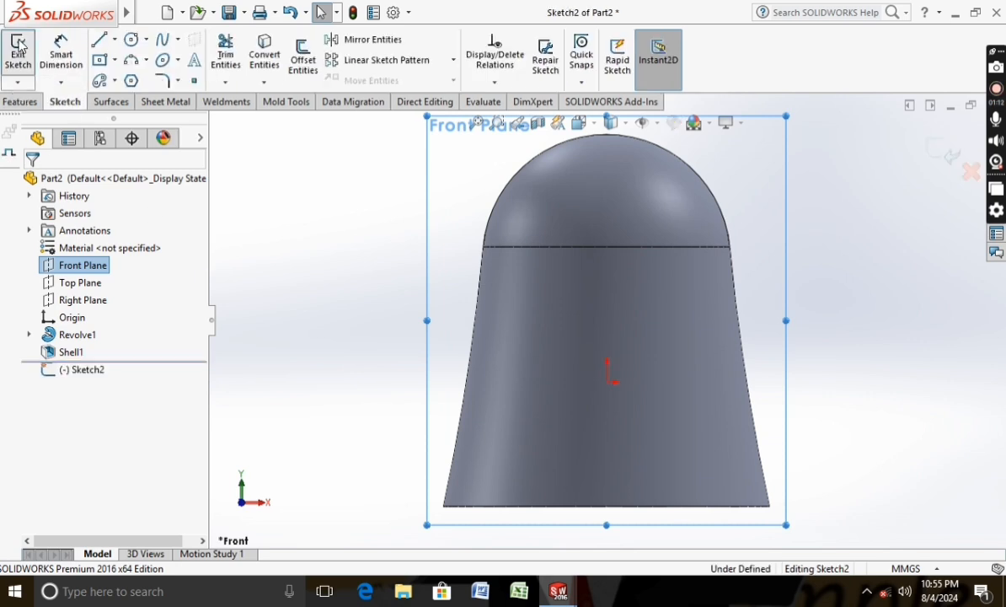
# - Sketch an 84 mm-wide (about) midpoint line on the dome seam, then a vertical line about 110 mm long, a slanted line to the origin and a vertical line to the seam's midpoint
pyautogui.click(102, 40)
pyautogui.click(114, 39)
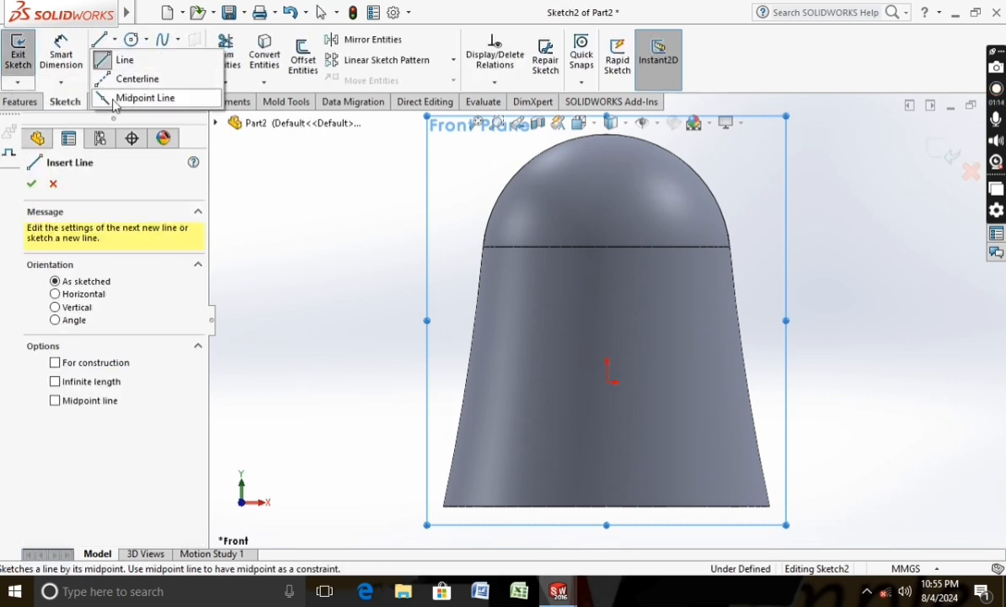
pyautogui.click(143, 96)
pyautogui.click(605, 246)
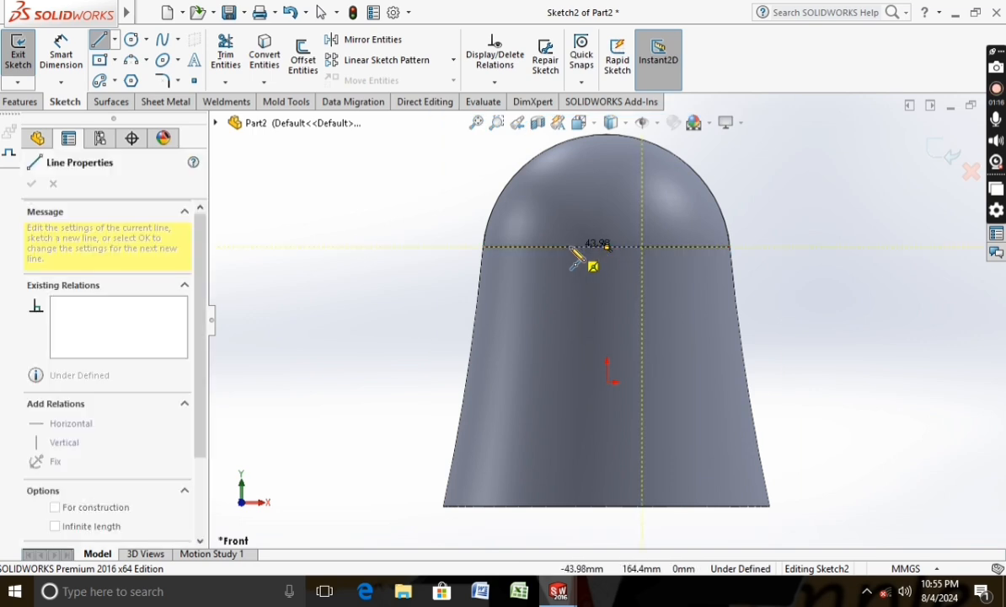
pyautogui.click(572, 246)
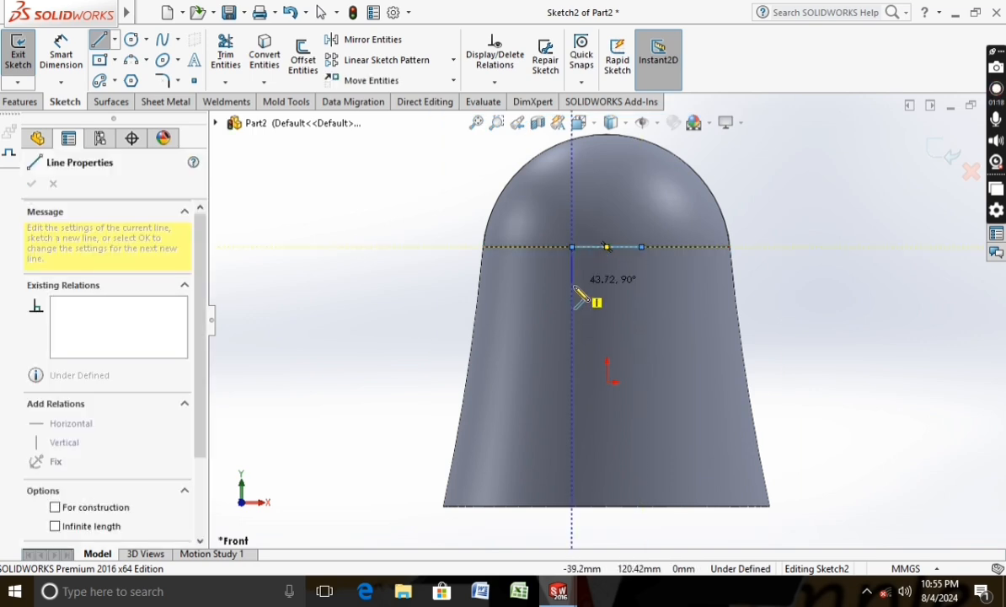
pyautogui.click(572, 337)
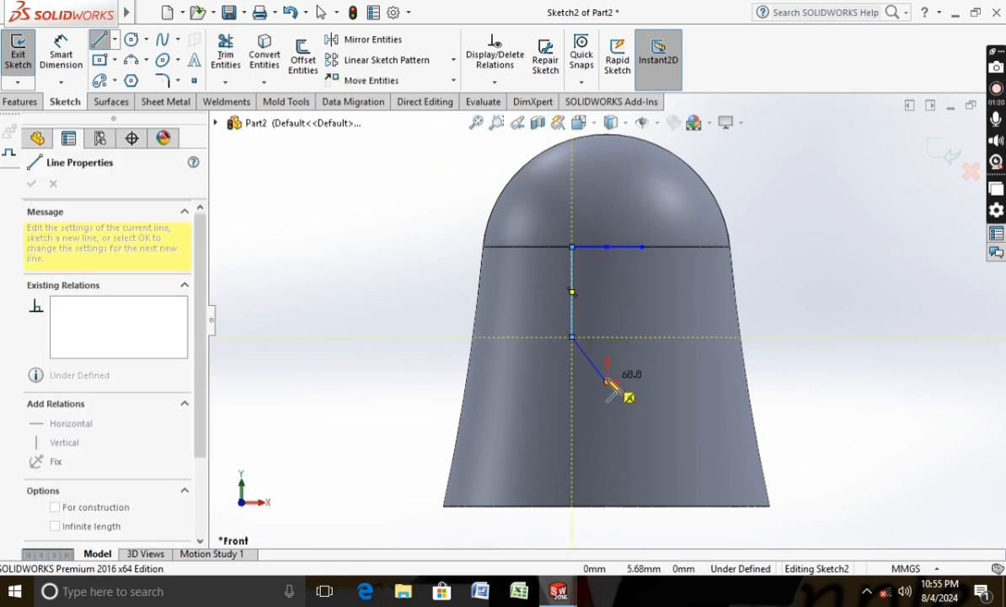
pyautogui.click(607, 382)
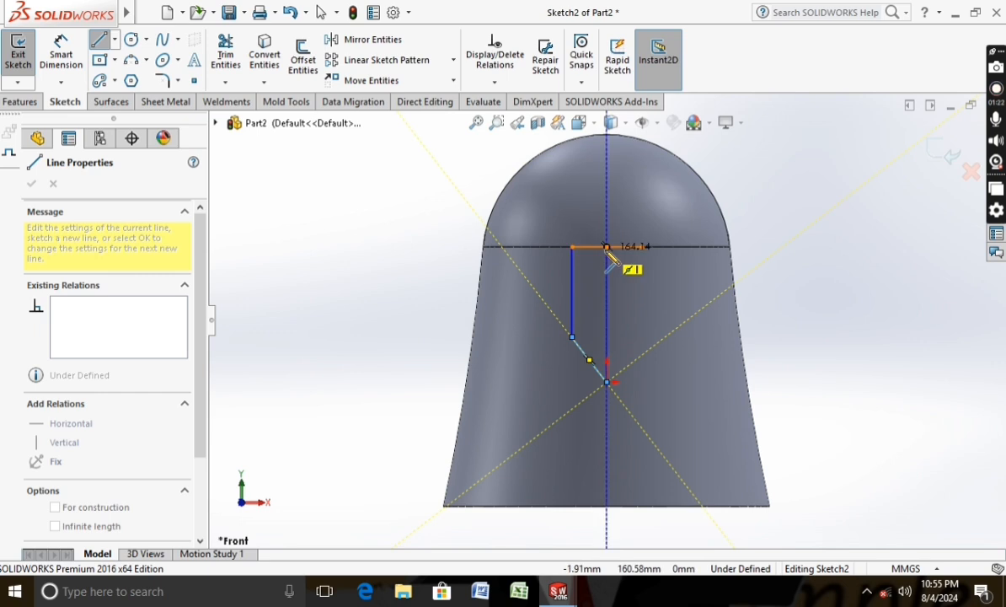
pyautogui.press('Escape')
# - Make the central vertical line construction geometry and mirror the left vertical and slanted lines about it
pyautogui.rightClick(605, 281)
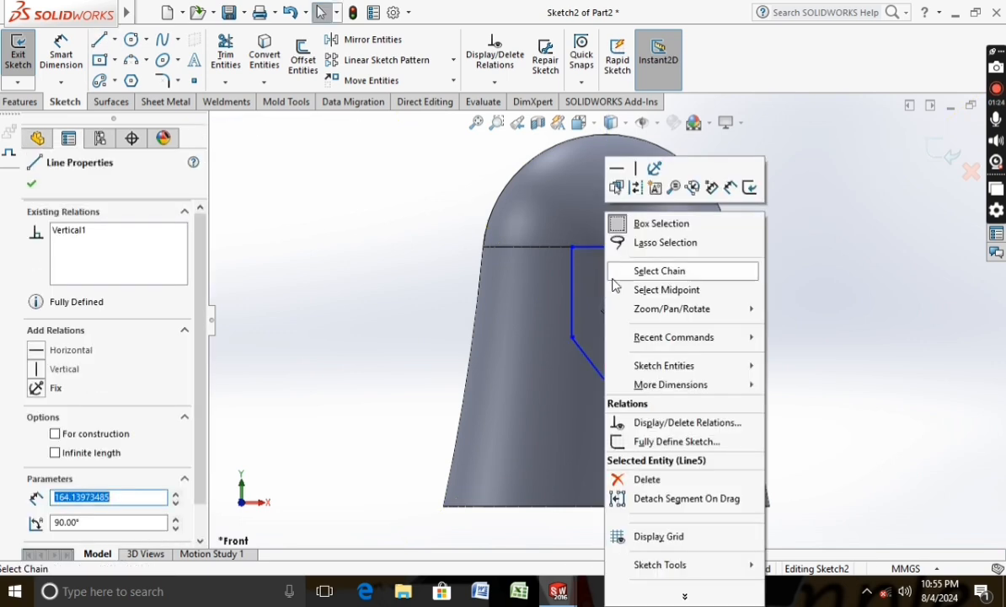
pyautogui.click(635, 189)
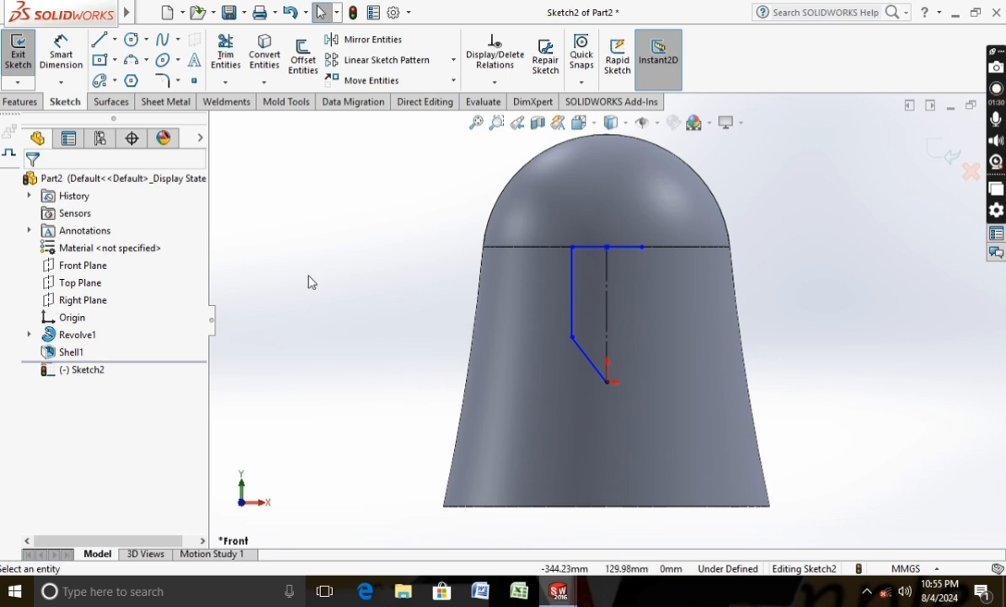
pyautogui.click(371, 40)
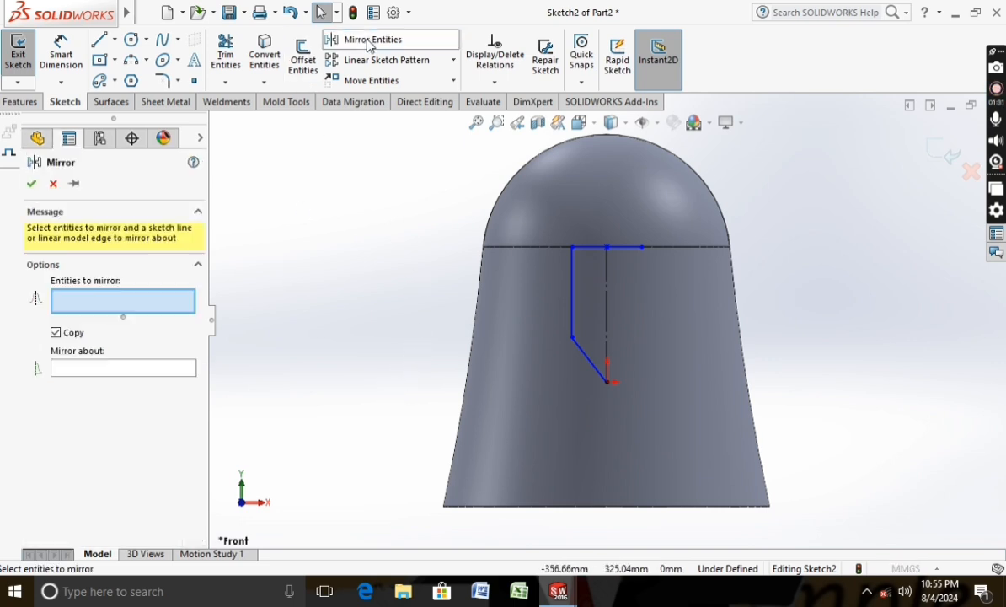
pyautogui.click(574, 285)
pyautogui.click(588, 368)
pyautogui.click(170, 383)
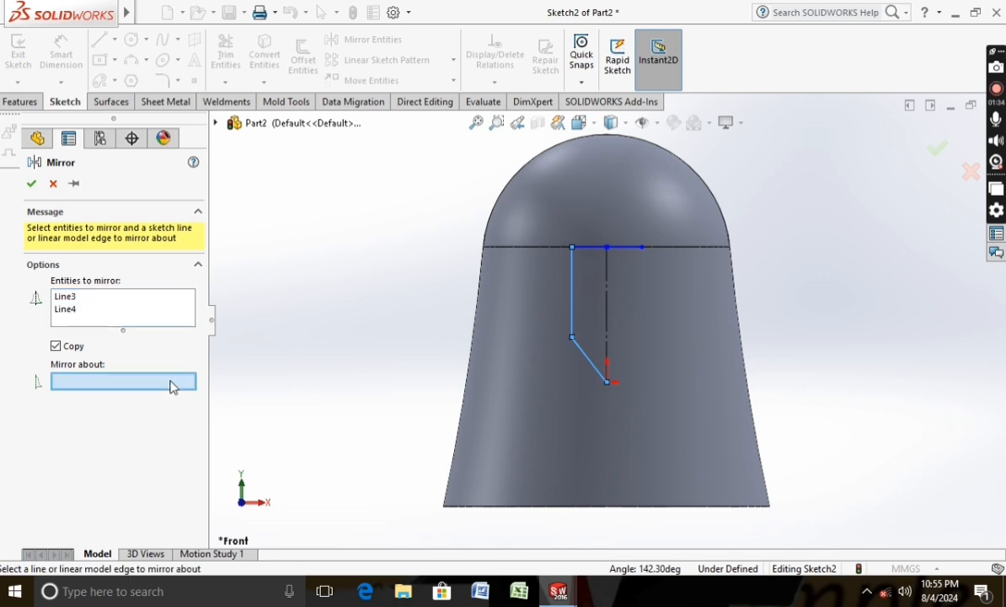
pyautogui.click(608, 327)
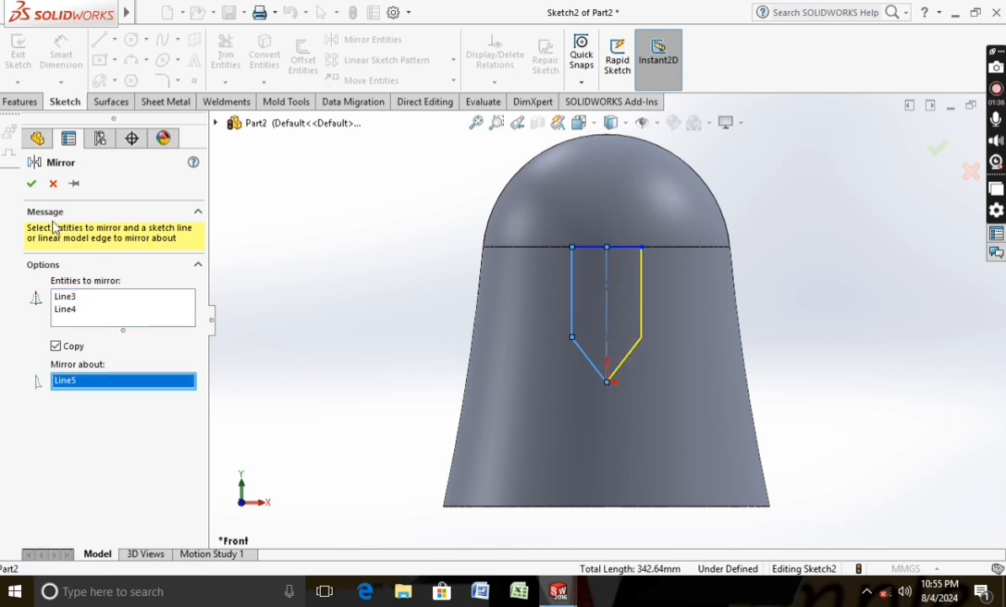
pyautogui.click(31, 184)
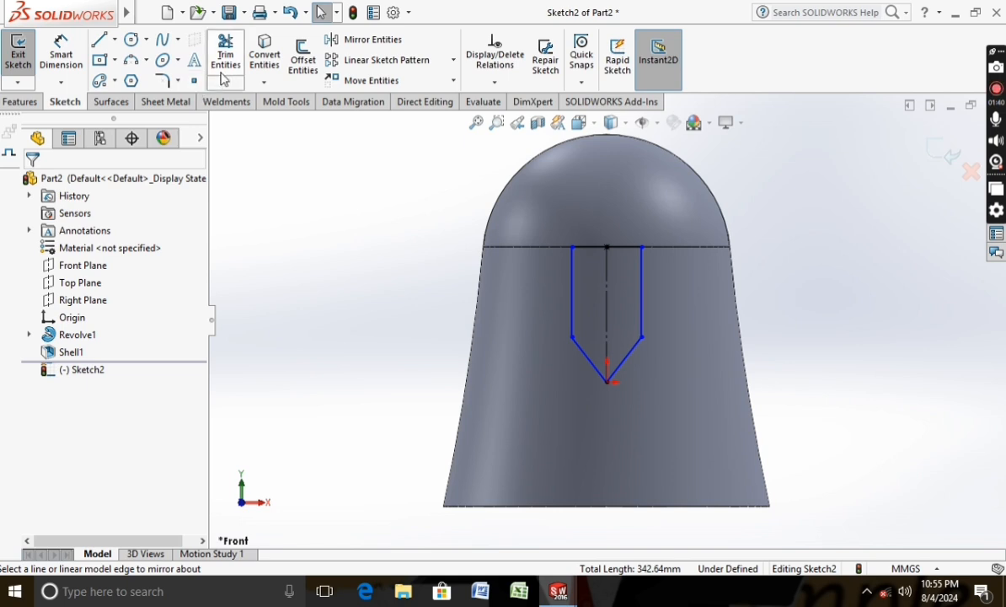
# - Convert the dome seam edge, both lower side silhouette edges and the bottom edge into sketch entities
pyautogui.click(265, 56)
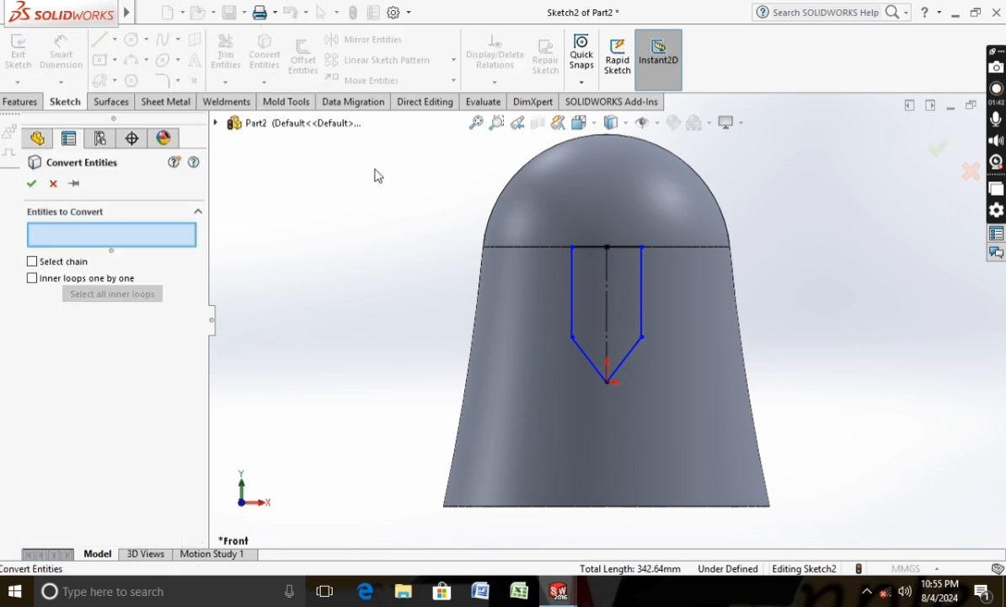
pyautogui.click(498, 252)
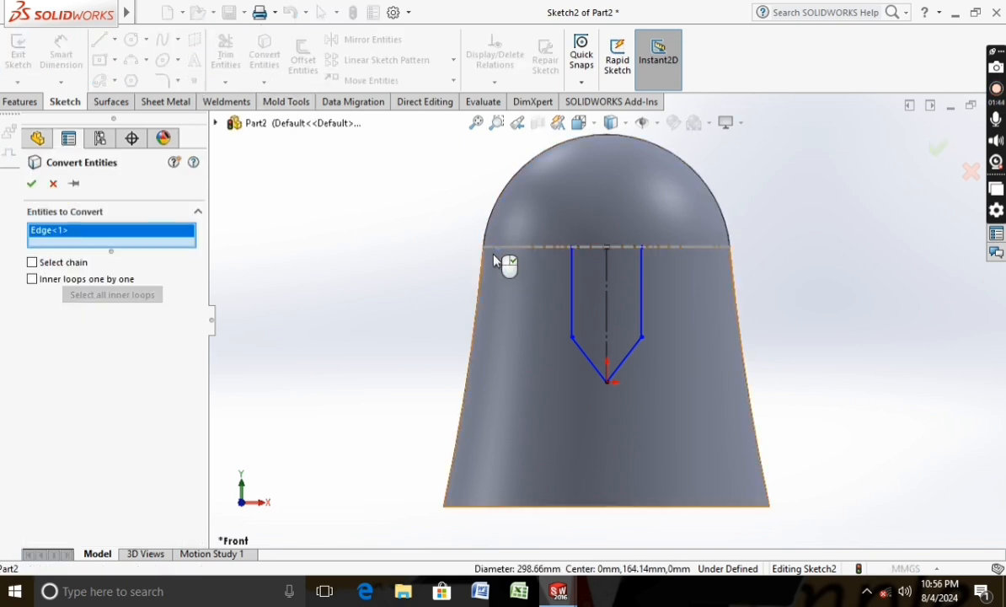
pyautogui.click(481, 283)
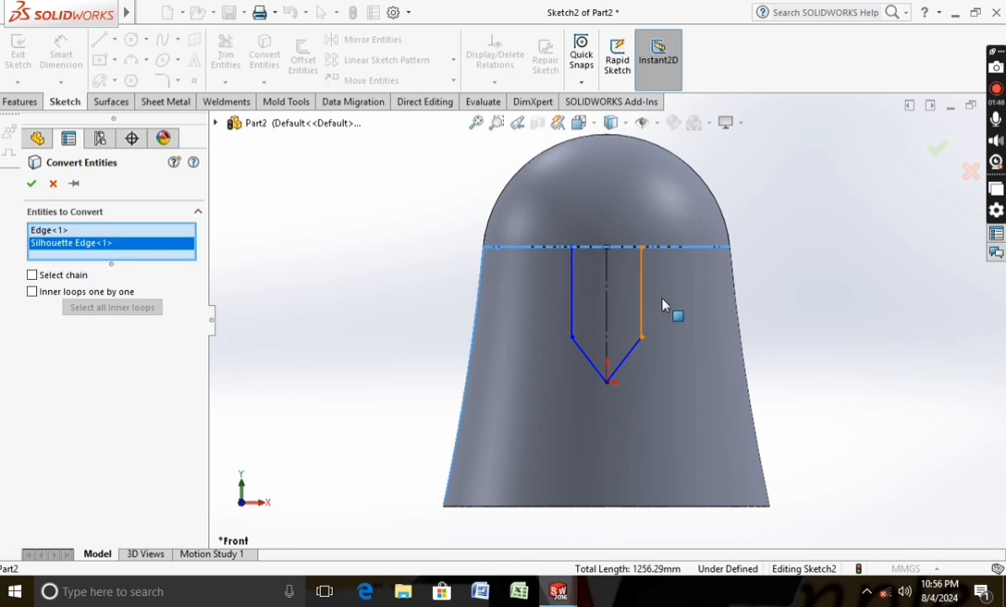
pyautogui.click(742, 330)
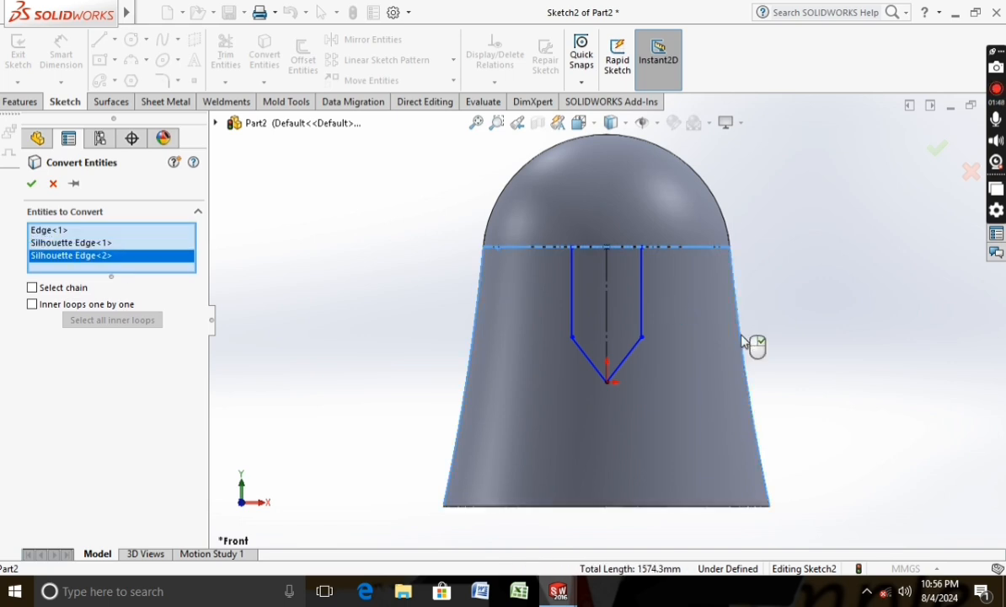
pyautogui.click(685, 510)
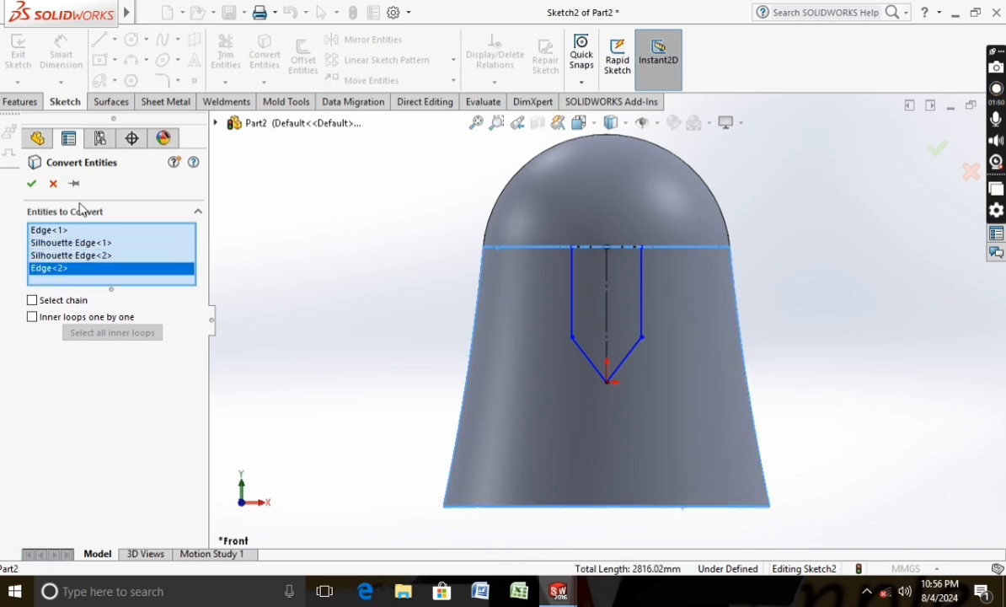
pyautogui.click(31, 183)
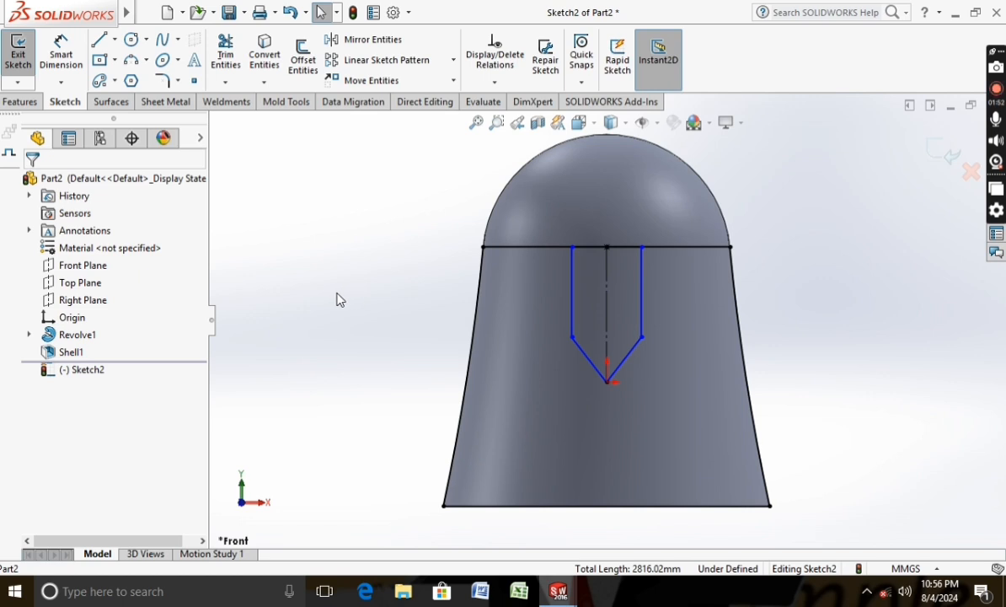
# - Dimension the left vertical line of the pointed outline to 110 mm
pyautogui.click(60, 52)
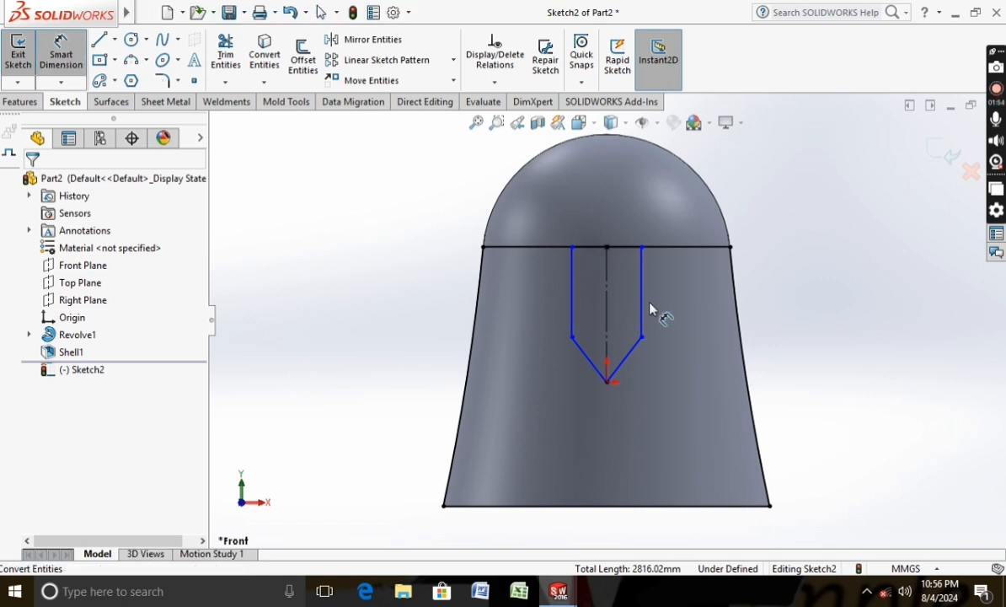
pyautogui.click(571, 308)
pyautogui.click(553, 321)
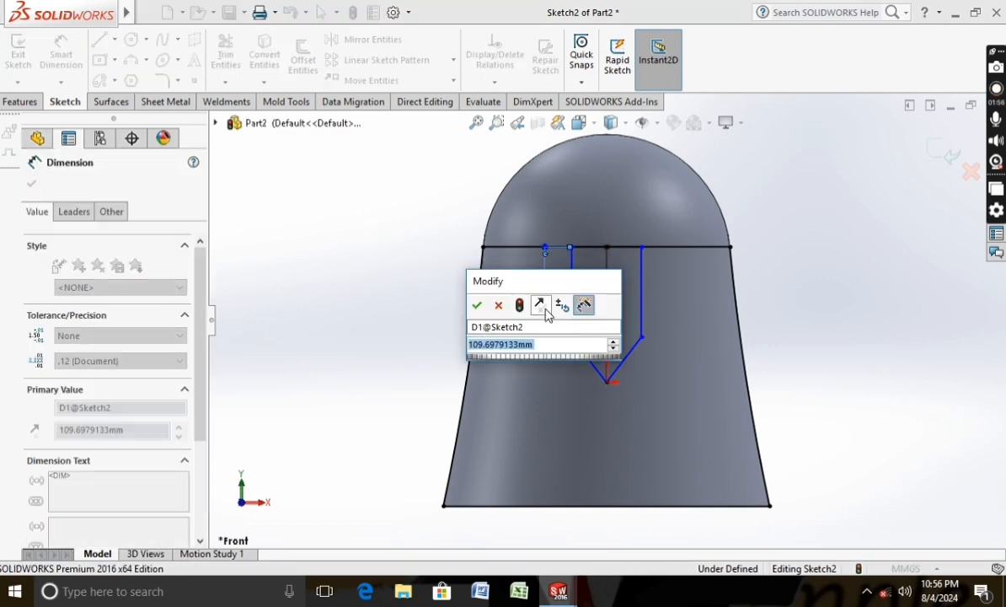
pyautogui.write('110')
pyautogui.press('Return')
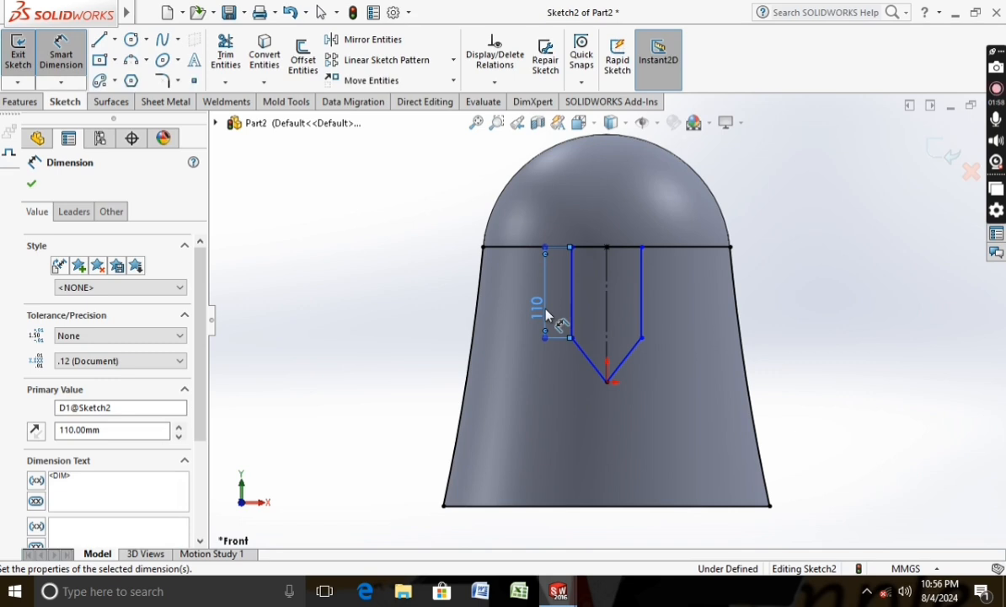
pyautogui.click(31, 184)
# - Sketch a slanted line about 105 mm long inward from the right side edge, continued by a steep line down to the bottom edge
pyautogui.click(100, 40)
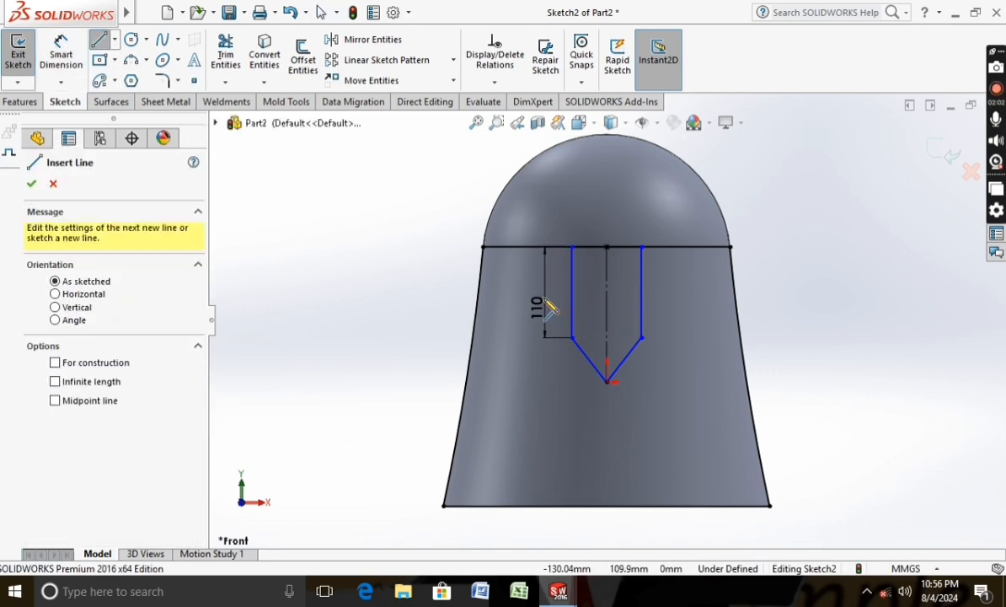
pyautogui.click(741, 338)
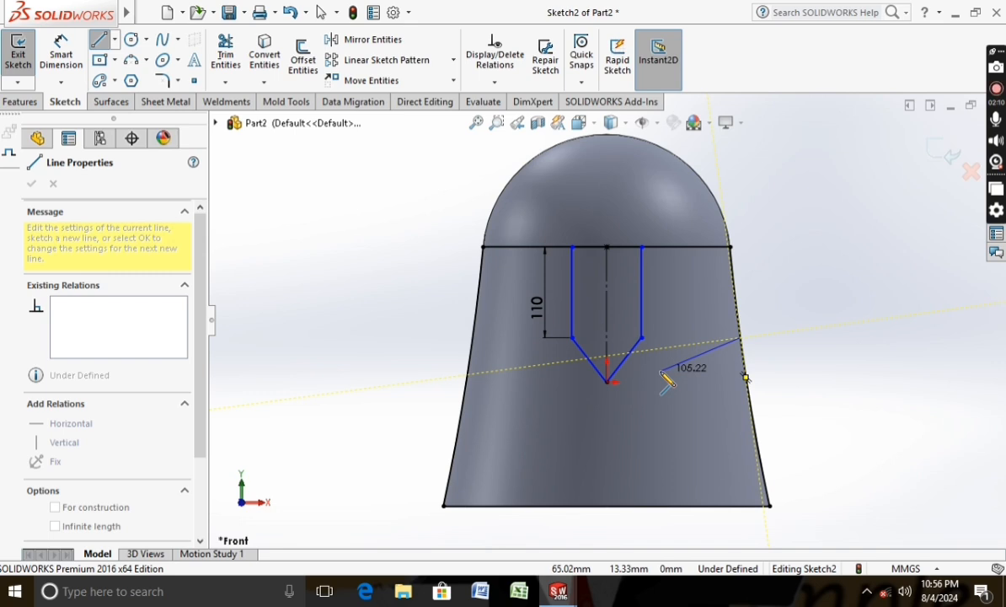
pyautogui.click(660, 371)
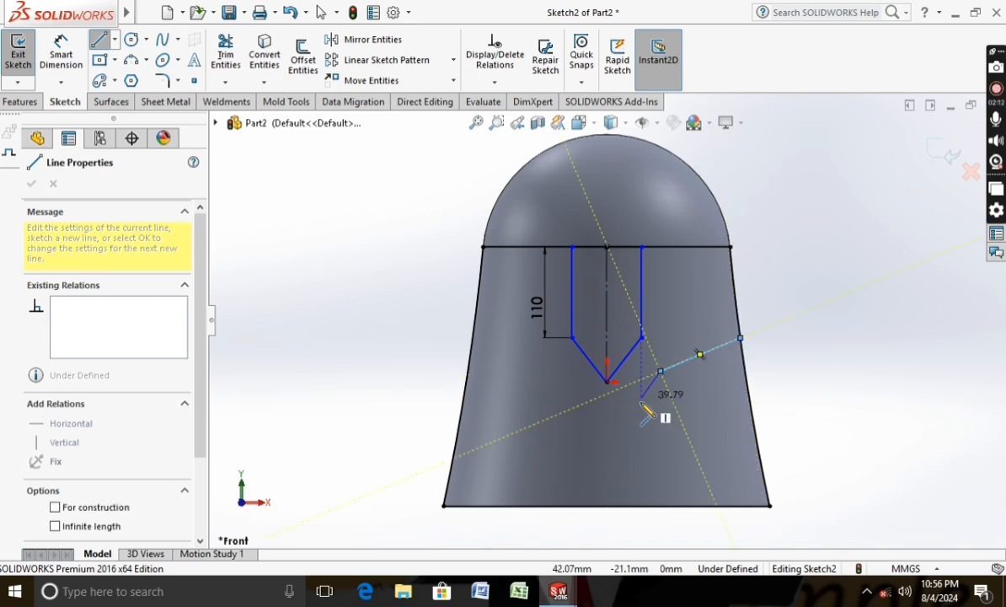
pyautogui.click(629, 505)
pyautogui.press('Escape')
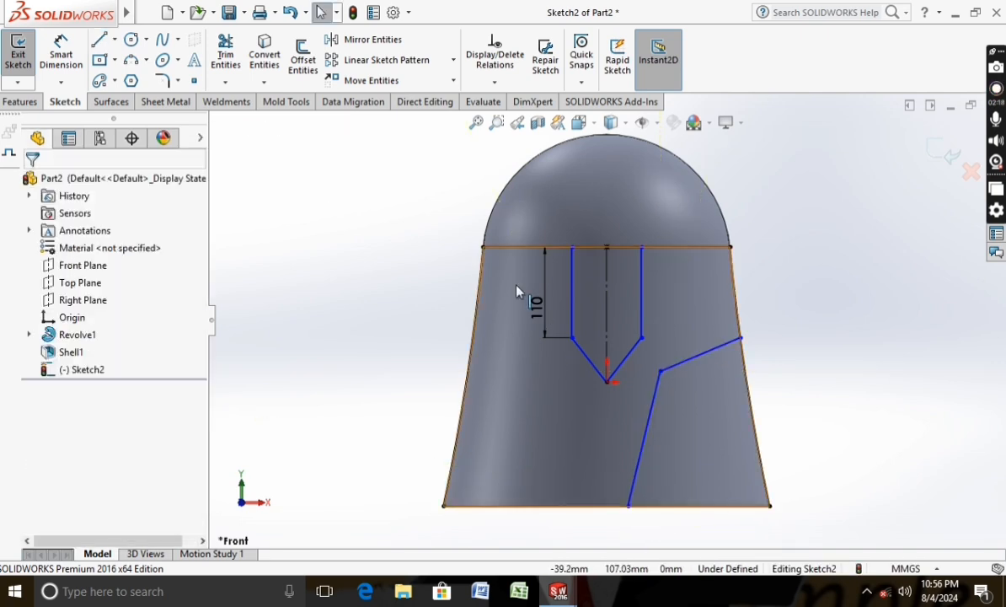
# - Draw an upward-bulging three-point arc of about 81 mm radius between the right side edge and the pointed outline's right vertical line
pyautogui.click(130, 60)
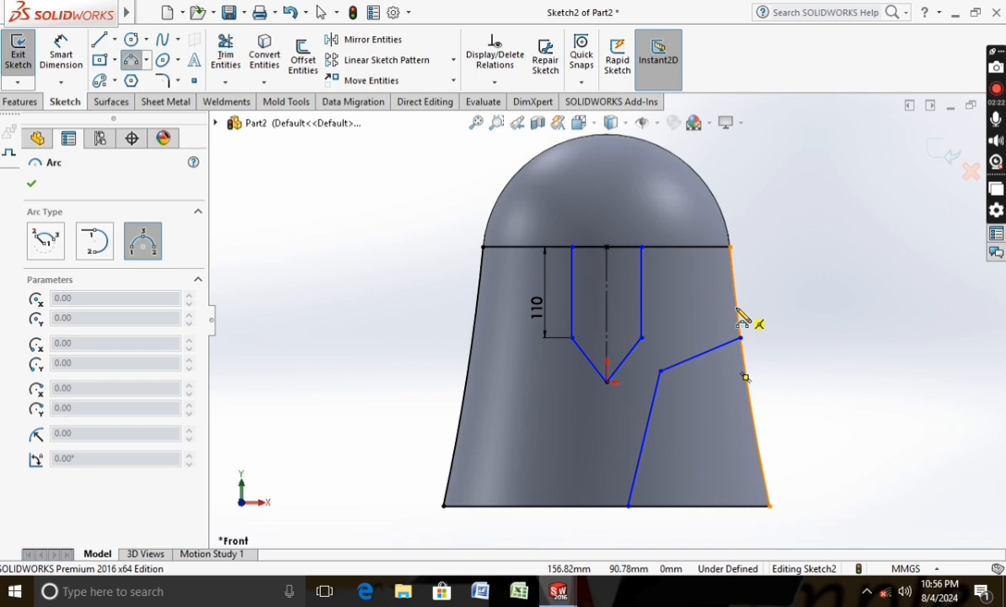
pyautogui.click(738, 308)
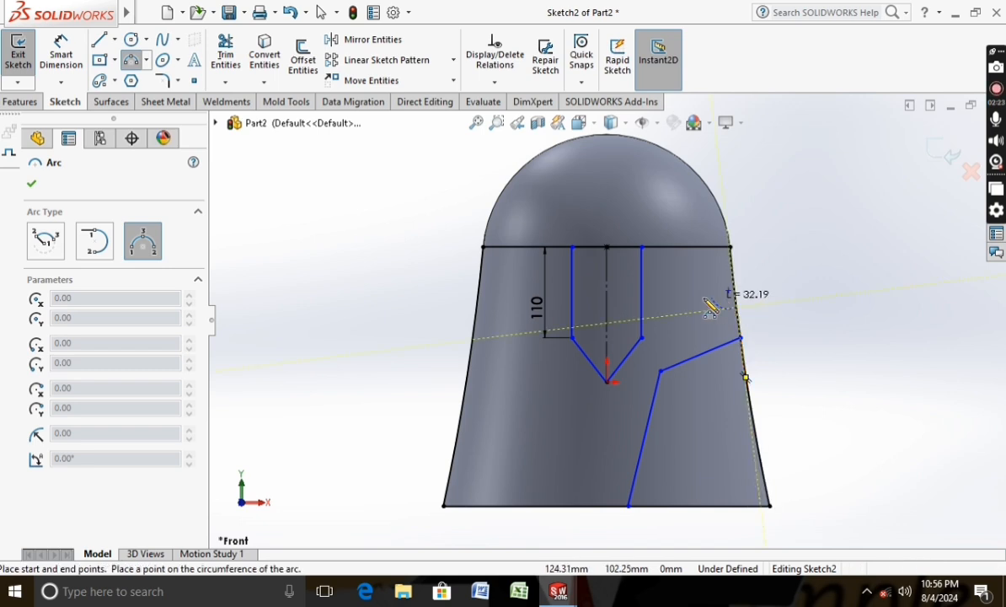
pyautogui.click(641, 309)
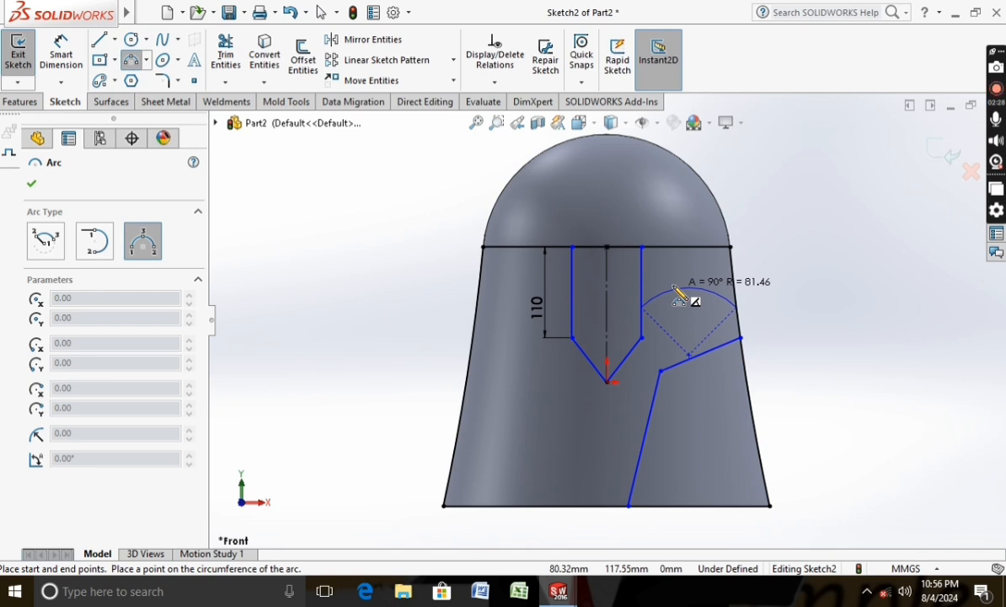
pyautogui.click(689, 290)
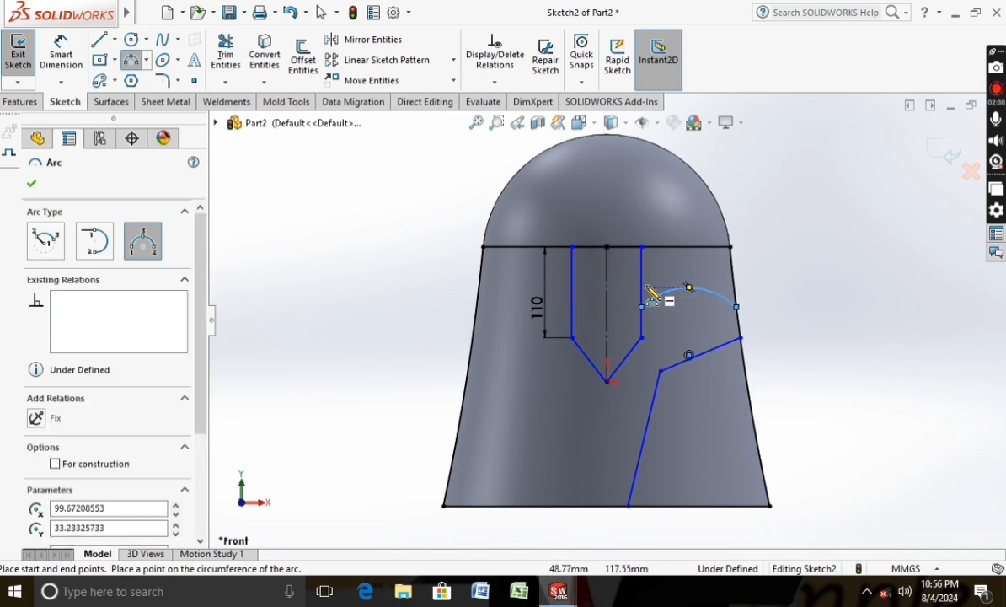
pyautogui.press('Escape')
# - Dimension the arc's radius to 82 mm
pyautogui.click(60, 55)
pyautogui.click(701, 291)
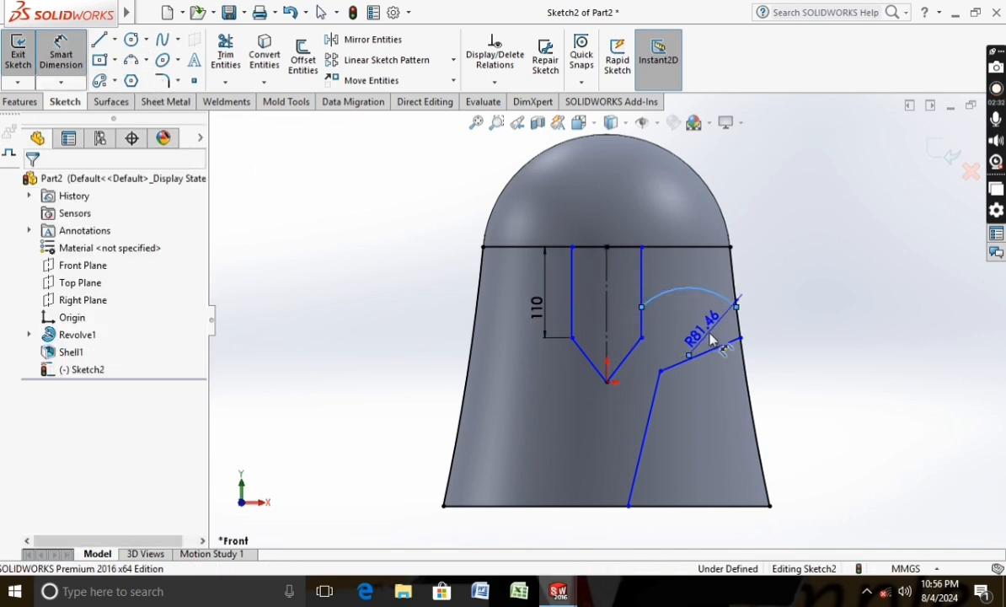
pyautogui.click(708, 306)
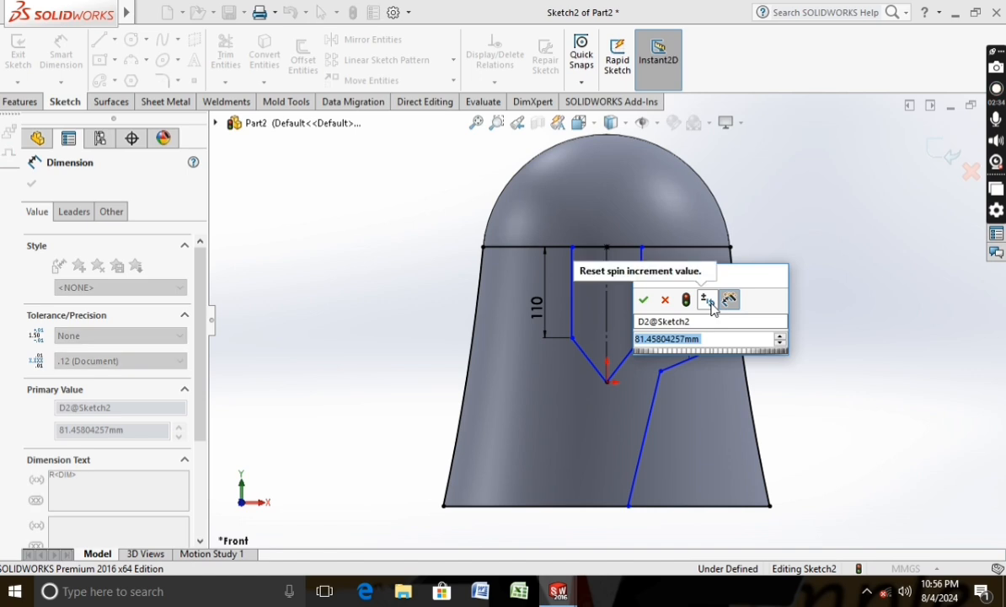
pyautogui.write('2')
pyautogui.press('BackSpace')
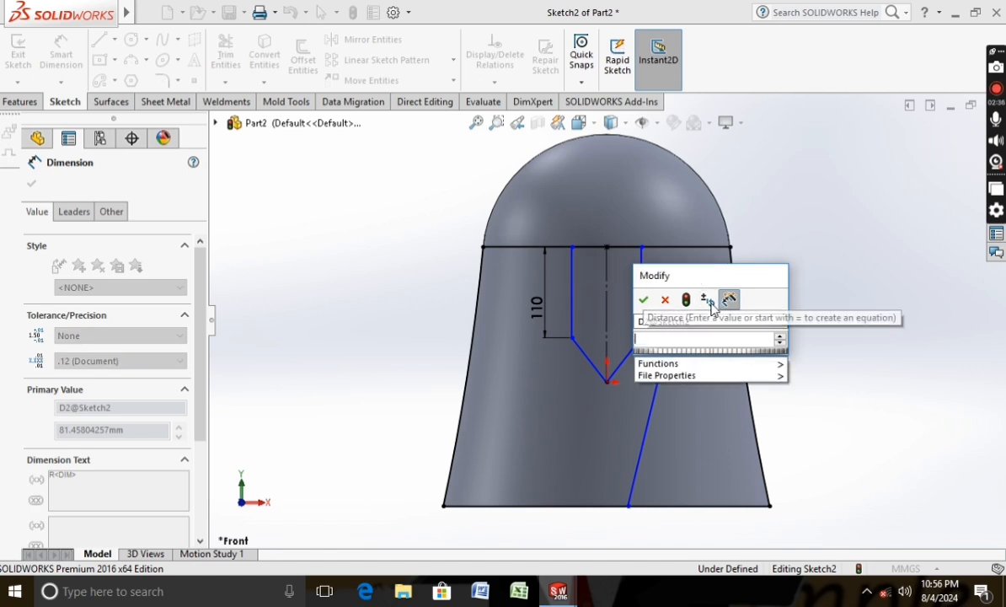
pyautogui.write('82')
pyautogui.press('Return')
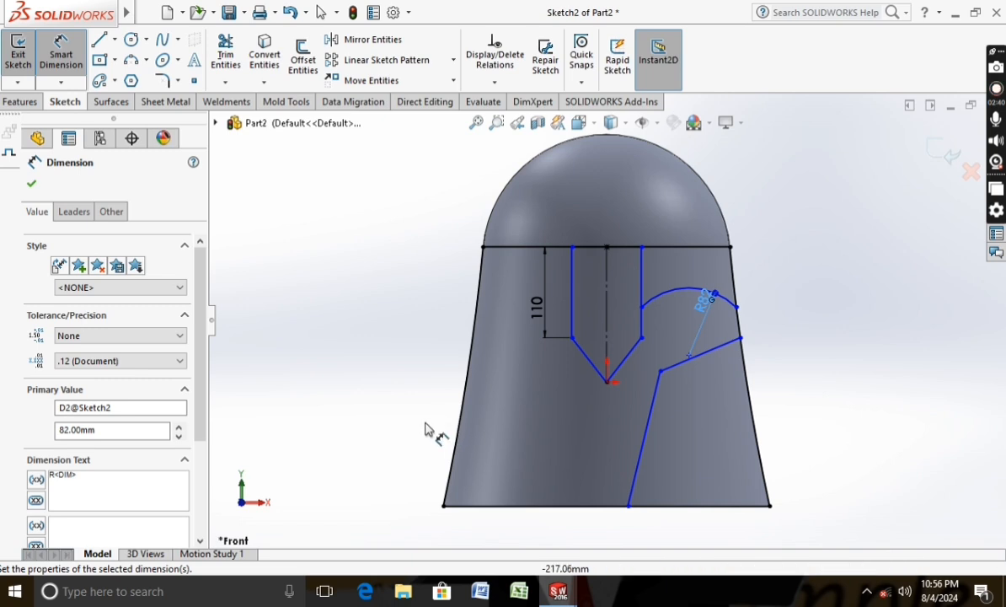
# - Mirror the 82 mm radius arc and the two connected slanted lines about the vertical centerline
pyautogui.click(368, 41)
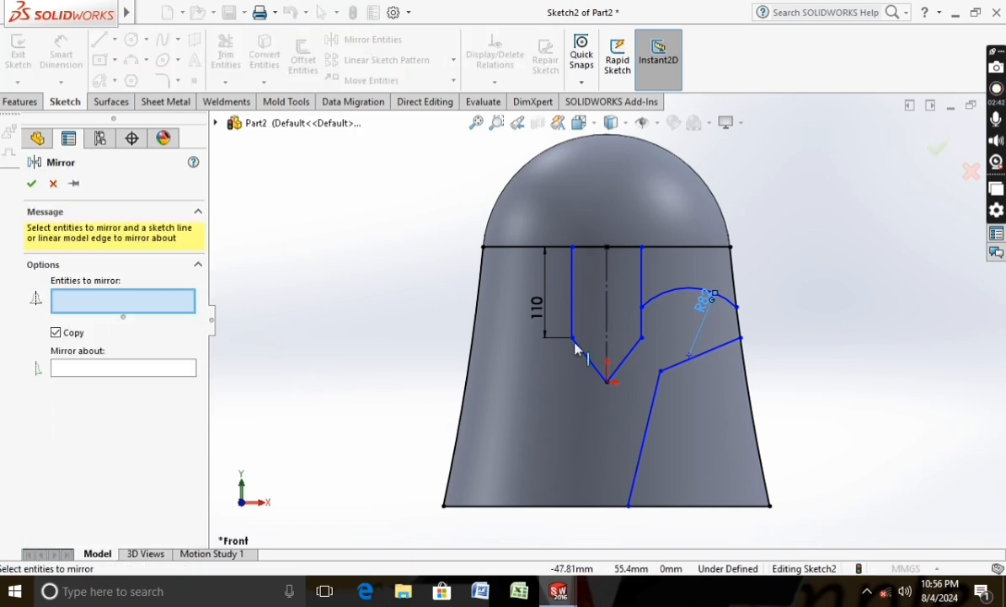
pyautogui.click(687, 298)
pyautogui.click(679, 365)
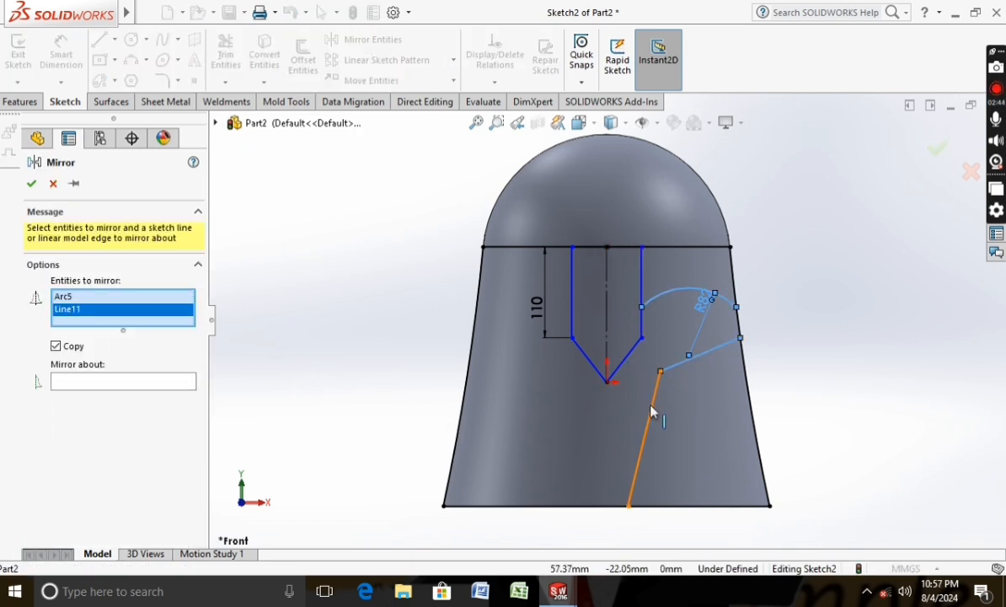
pyautogui.click(650, 419)
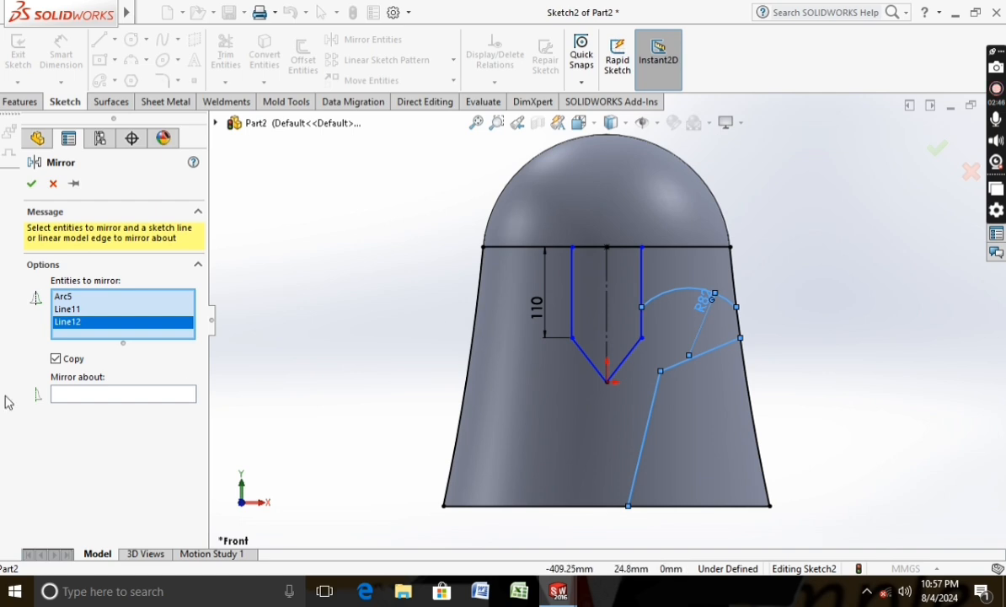
pyautogui.click(131, 394)
pyautogui.click(612, 305)
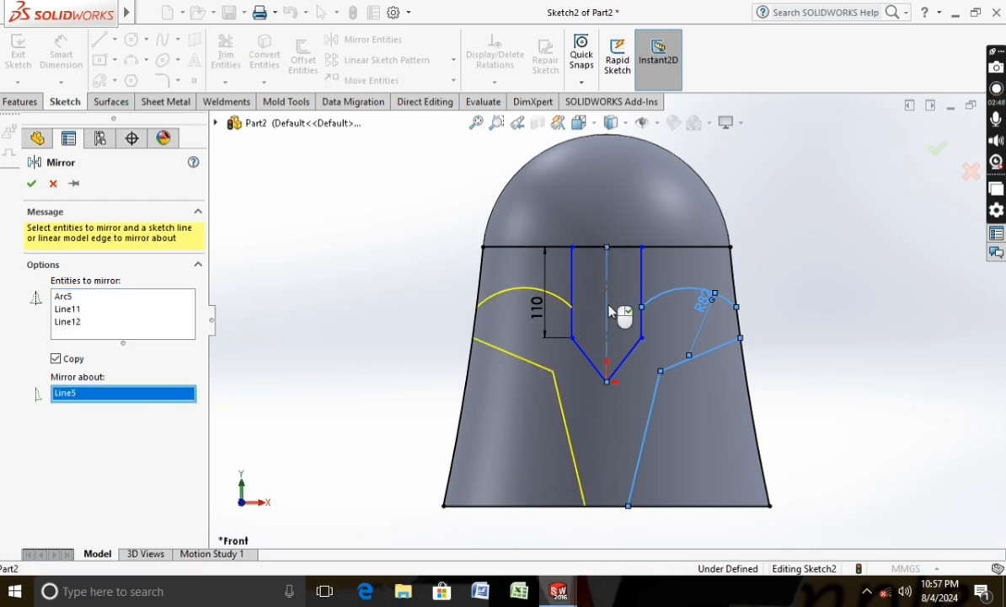
pyautogui.click(32, 184)
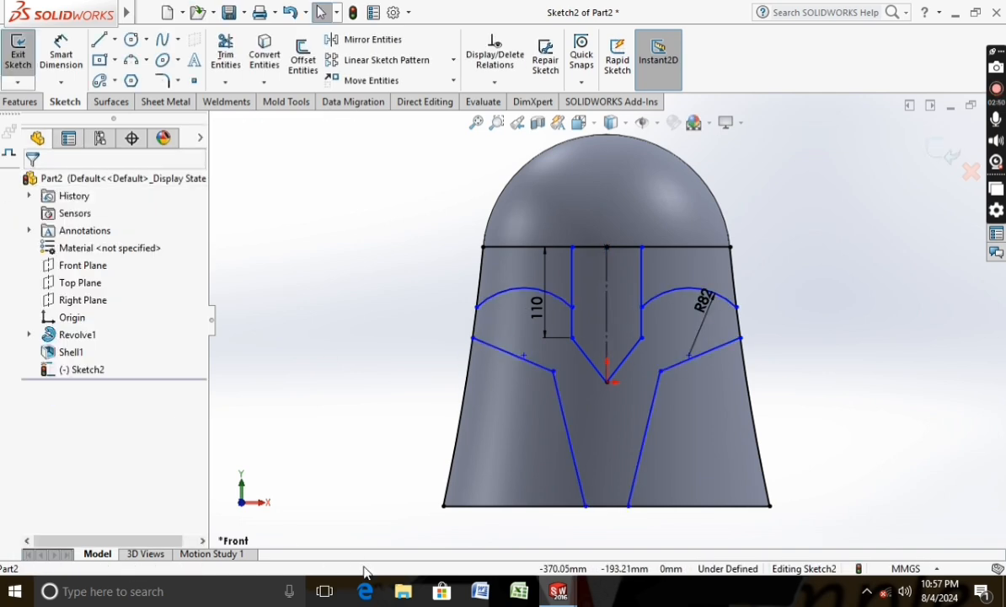
# - Cut-extrude the sketch region below the arcs and pointed outline, blind 270 mm deep, reversed toward the front of the shell
pyautogui.scroll(-2, 396, 454)
pyautogui.scroll(3, 404, 452)
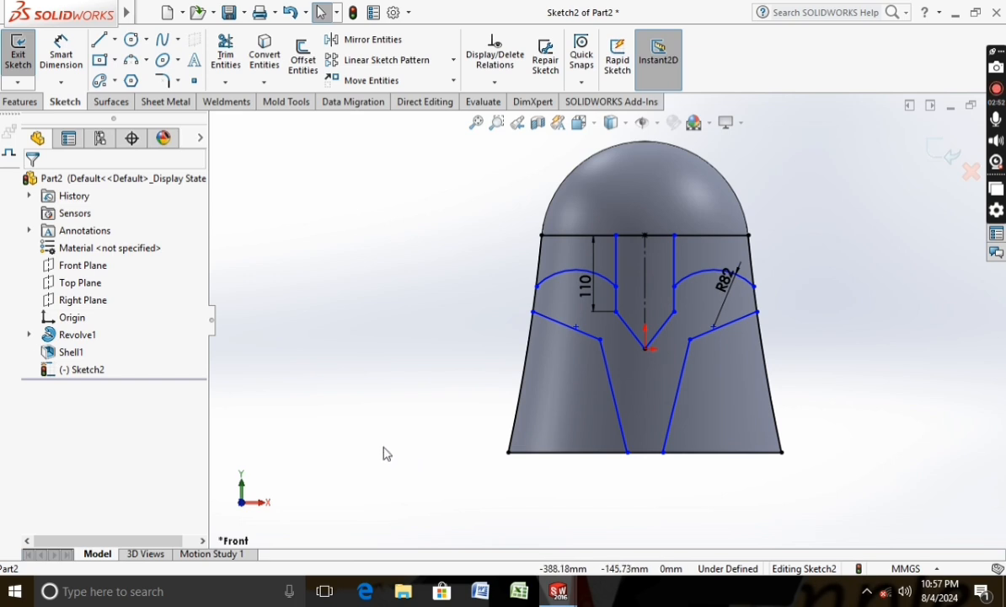
pyautogui.click(19, 101)
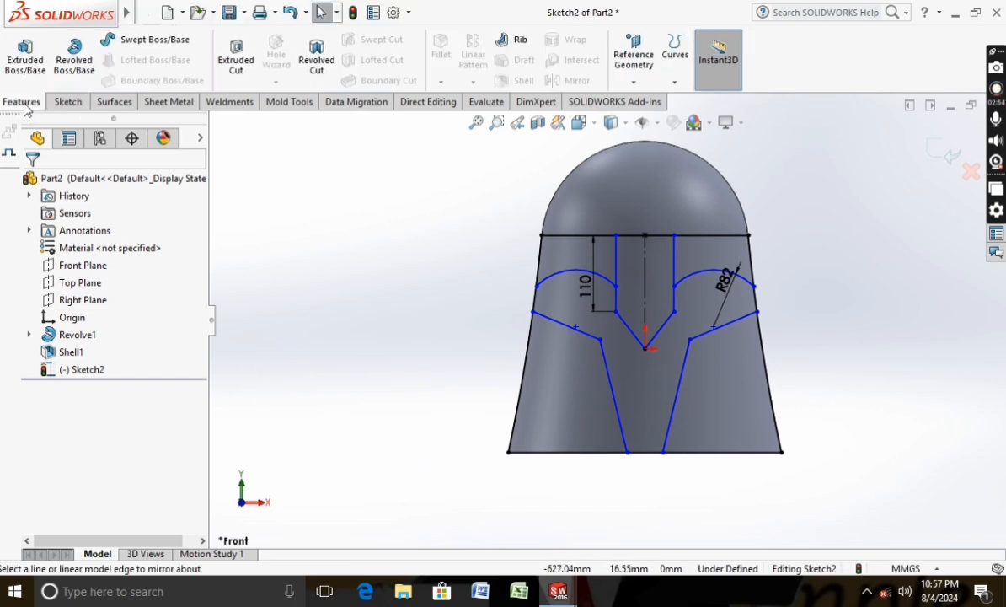
pyautogui.click(252, 63)
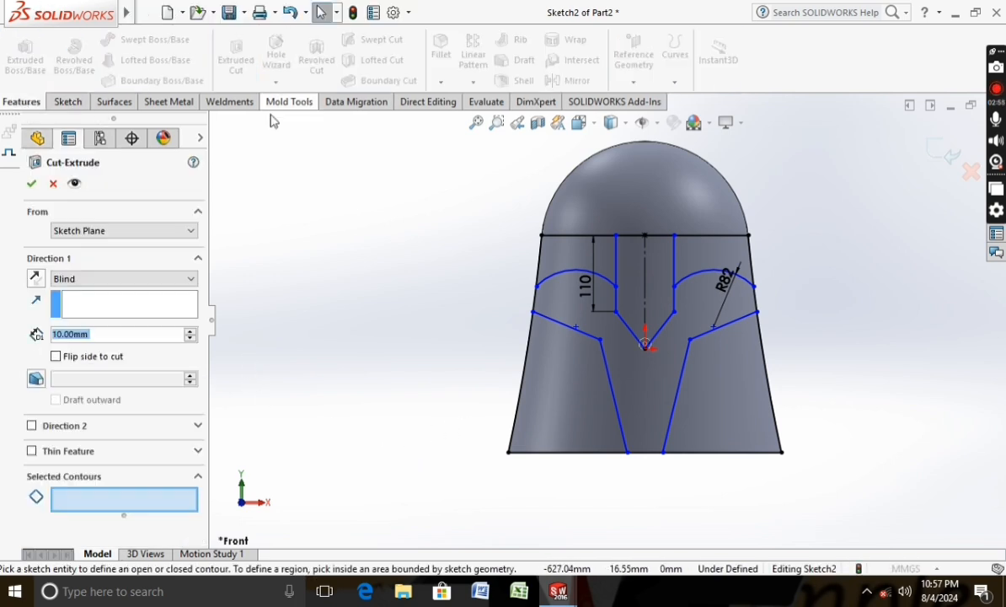
pyautogui.click(613, 353)
pyautogui.moveTo(236, 497); pyautogui.dragTo(418, 504, button='middle')
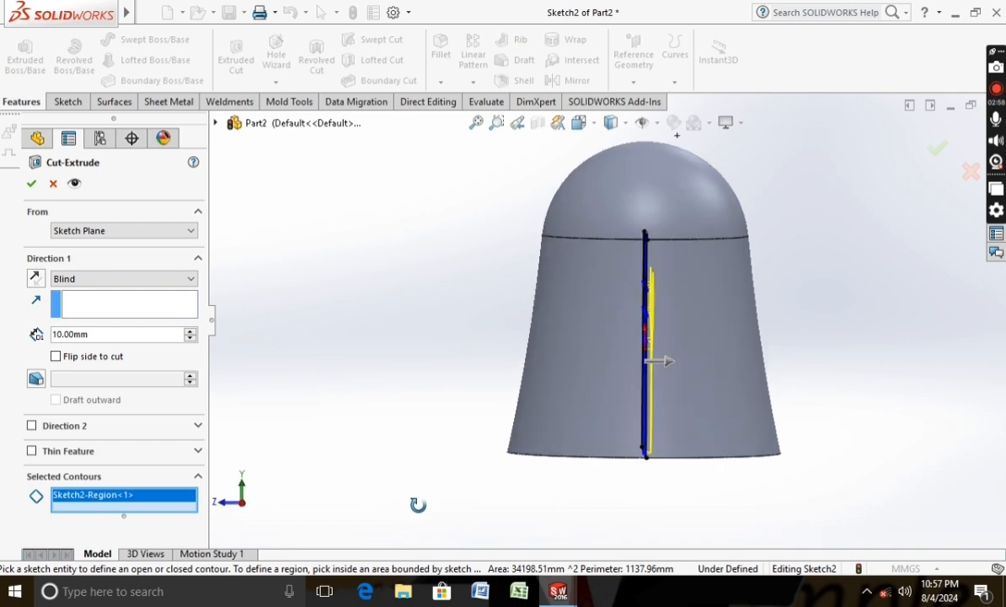
pyautogui.click(192, 333)
pyautogui.click(34, 277)
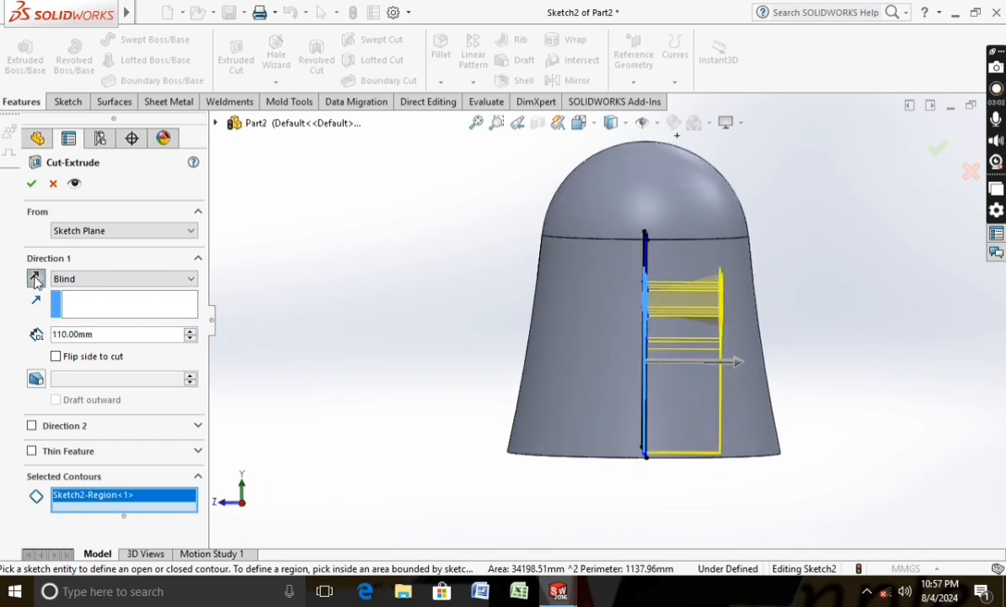
pyautogui.click(192, 332)
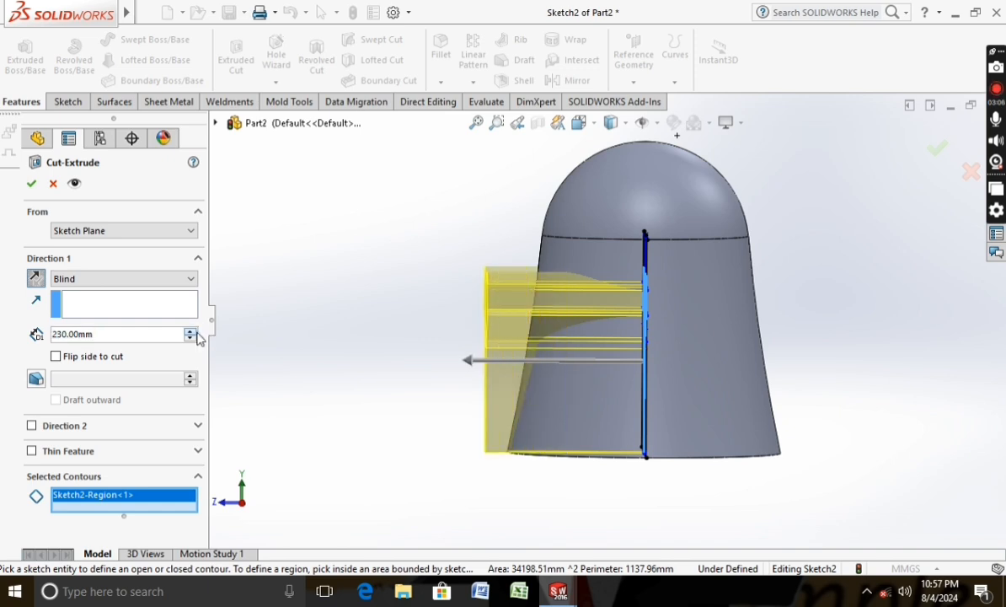
pyautogui.click(192, 331)
pyautogui.click(32, 184)
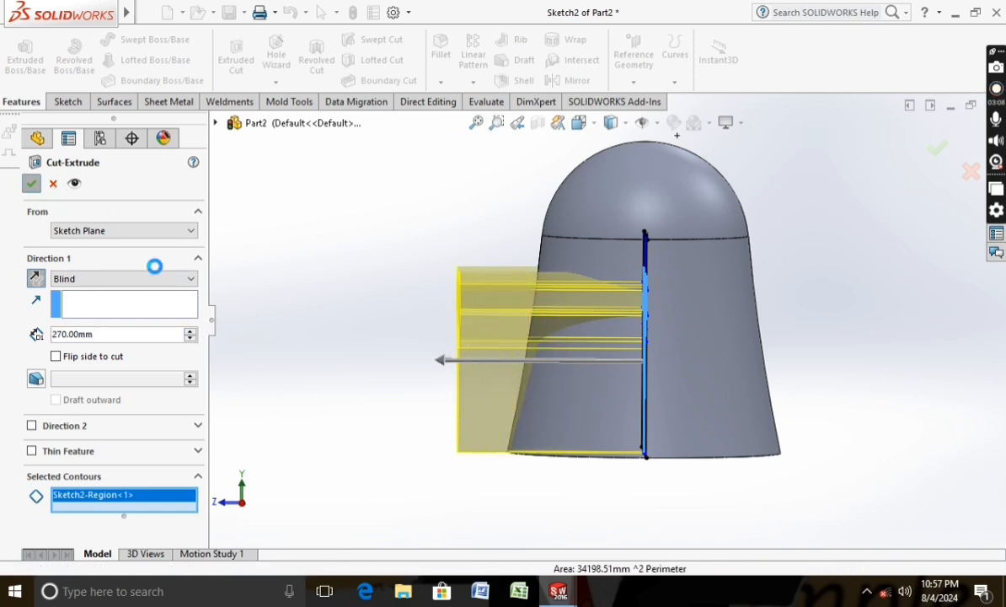
pyautogui.moveTo(330, 364); pyautogui.dragTo(375, 362, button='middle')
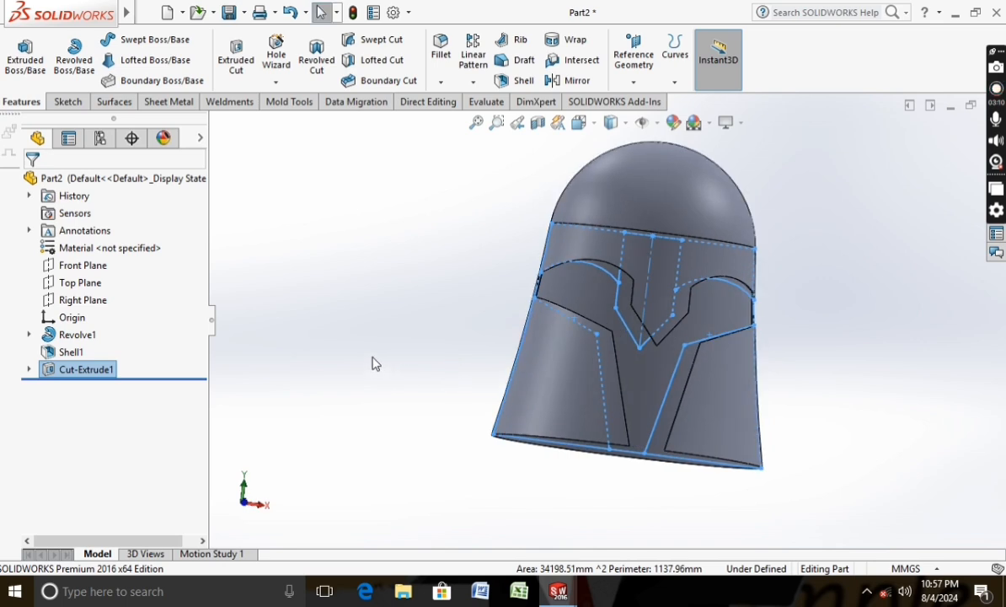
pyautogui.click(406, 382)
# - Start a sketch on the Right Plane and convert the dome's silhouette and the body's rear side silhouette into sketch entities
pyautogui.moveTo(438, 416); pyautogui.dragTo(401, 413, button='middle')
pyautogui.moveTo(492, 458); pyautogui.dragTo(406, 441, button='middle')
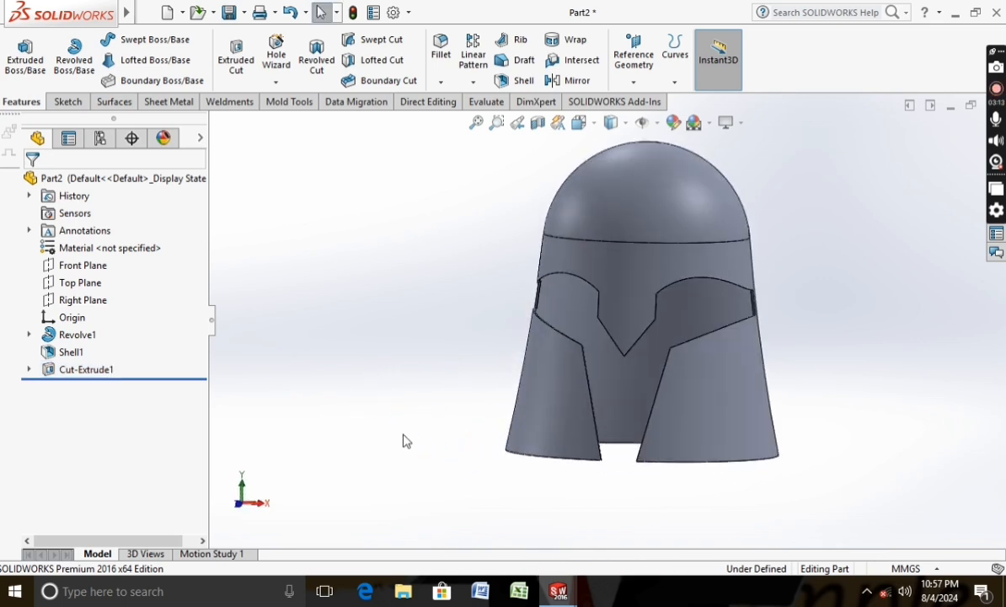
pyautogui.rightClick(84, 300)
pyautogui.click(158, 281)
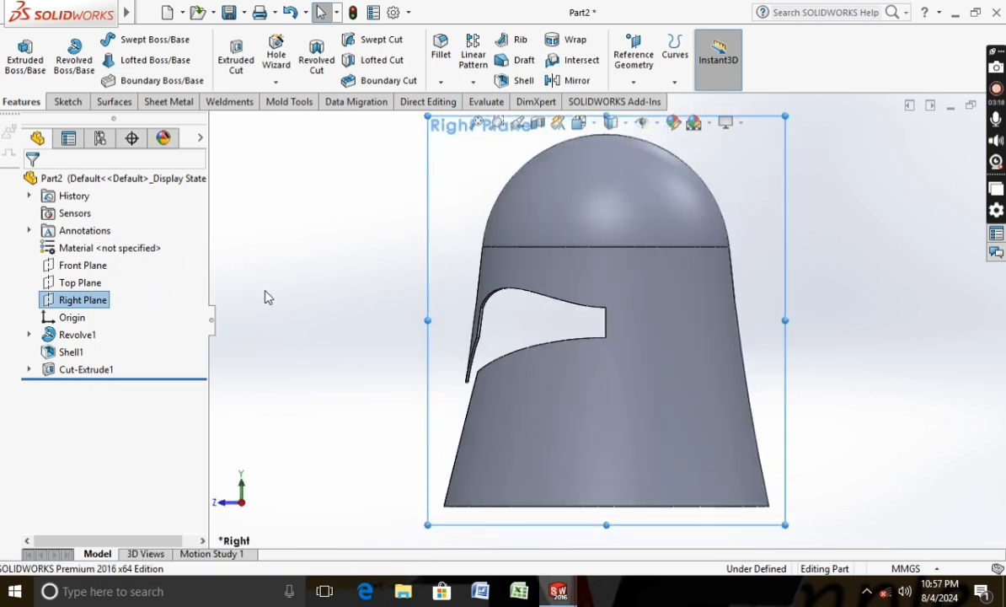
pyautogui.click(68, 102)
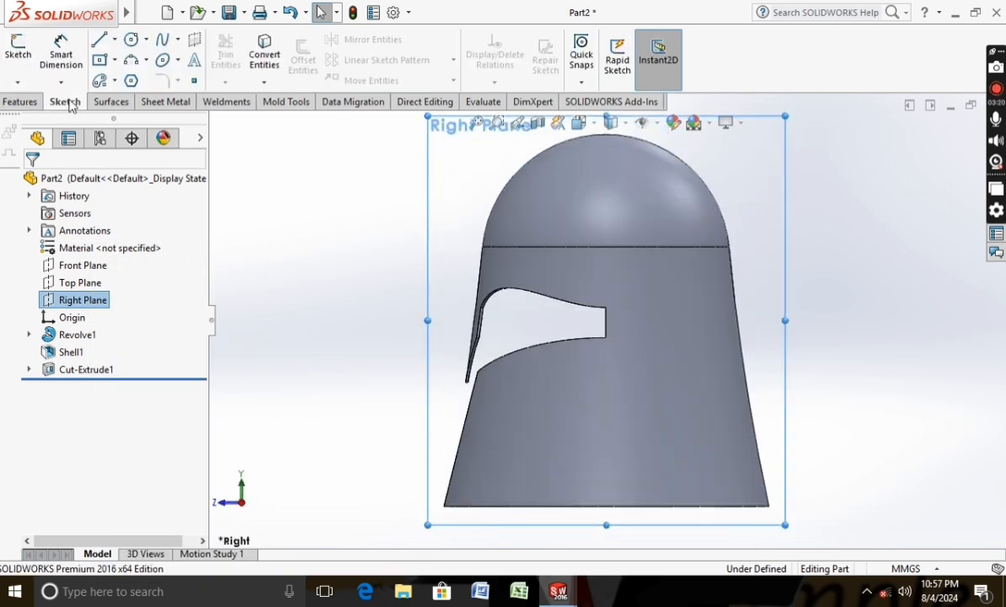
pyautogui.click(18, 55)
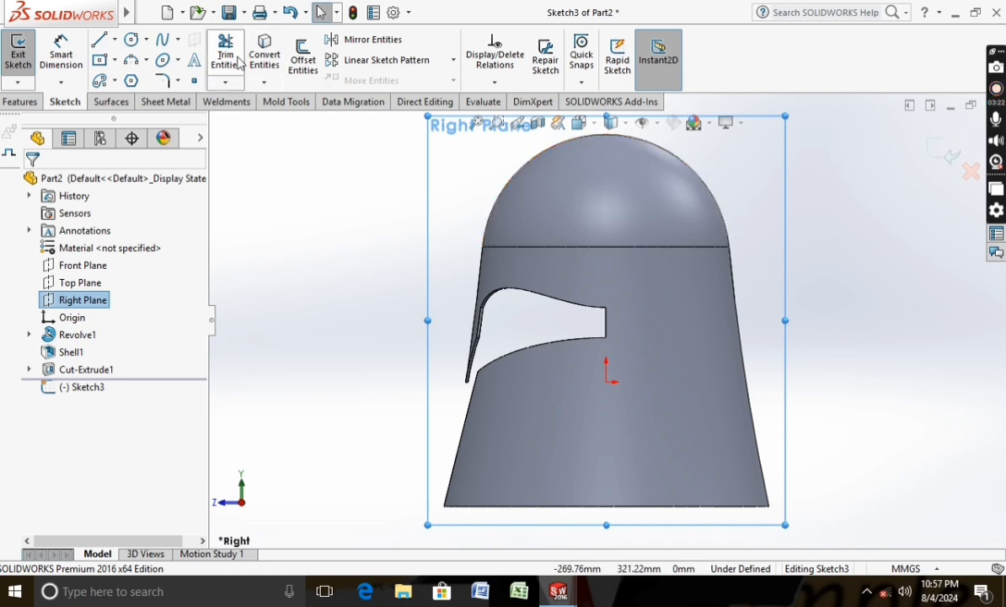
pyautogui.click(264, 55)
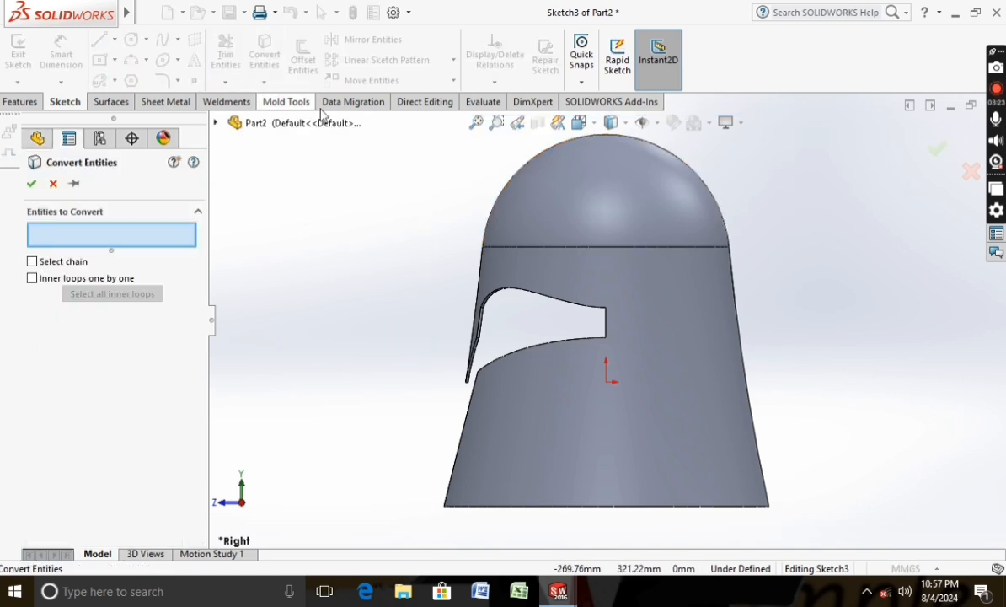
pyautogui.click(512, 187)
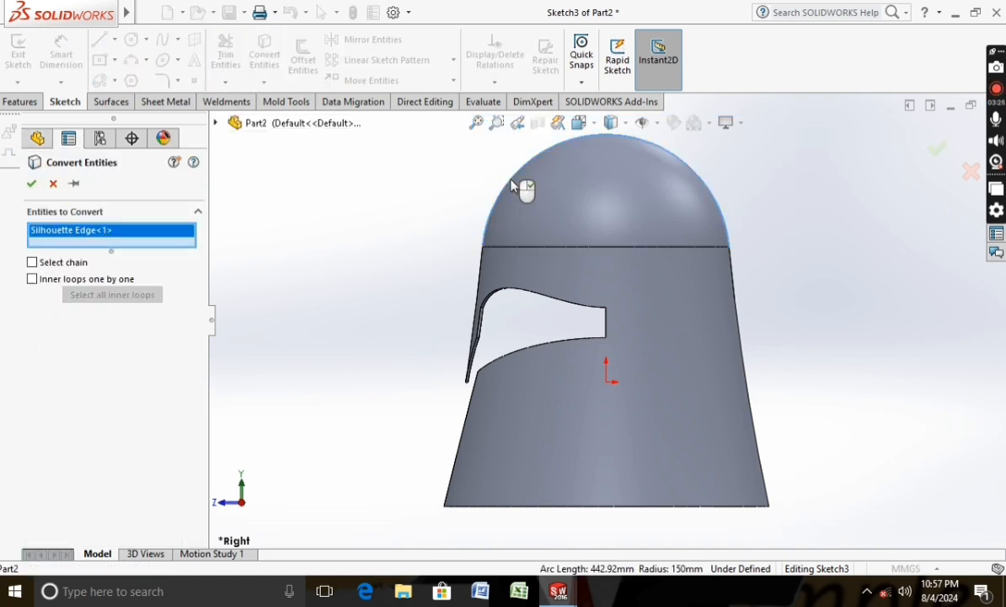
pyautogui.click(747, 359)
pyautogui.click(31, 183)
# - Offset the converted dome and rear silhouette chain outward by 60 mm
pyautogui.press('f')
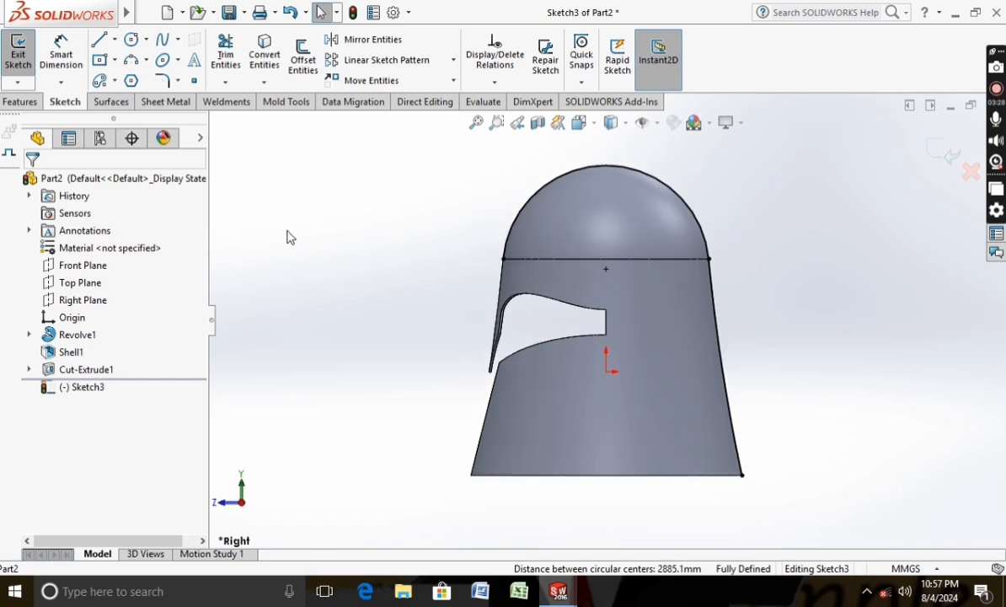
pyautogui.click(302, 58)
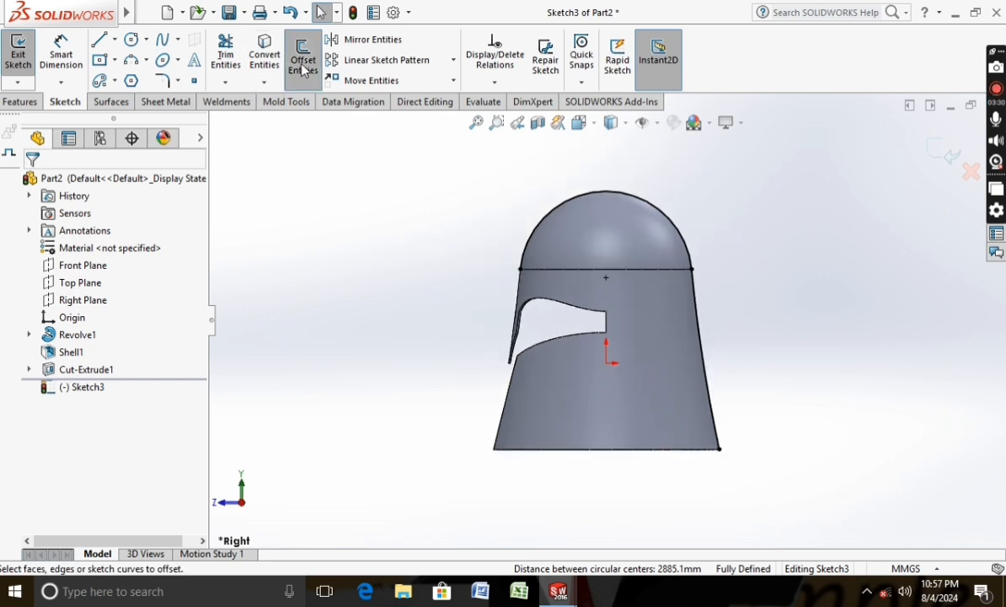
pyautogui.click(539, 226)
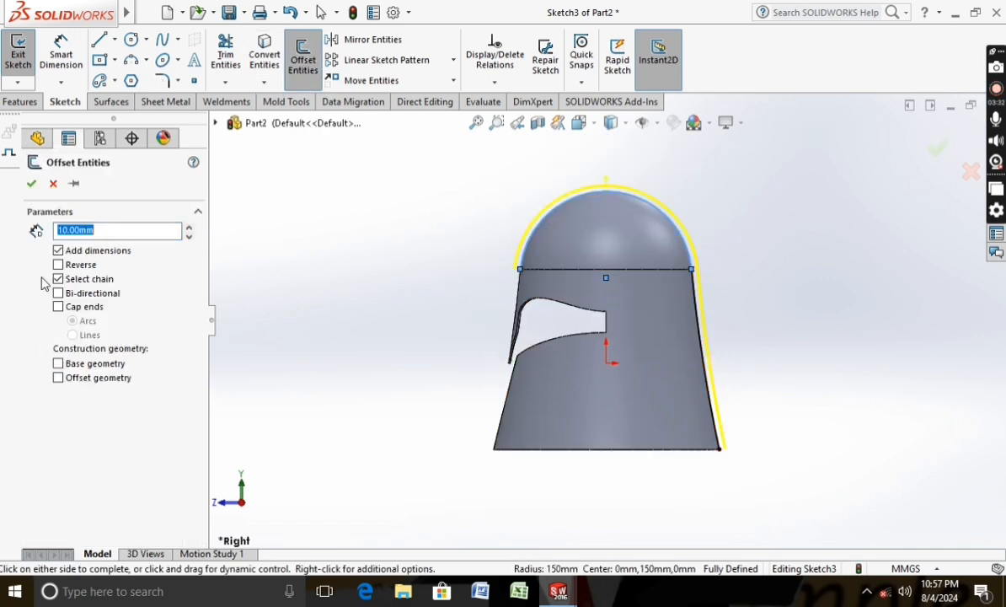
pyautogui.click(187, 227)
pyautogui.click(187, 228)
pyautogui.click(187, 227)
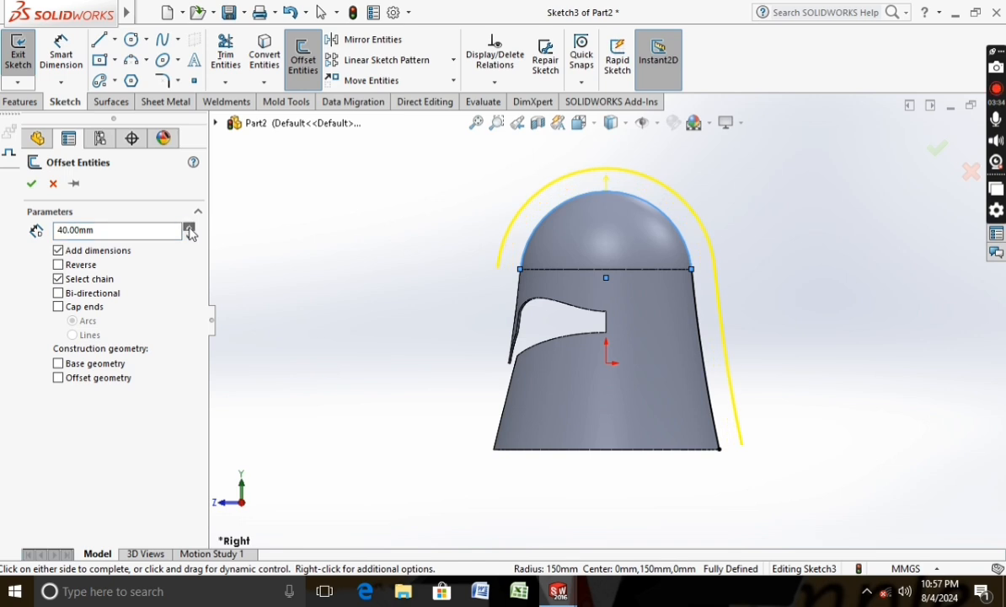
pyautogui.click(188, 228)
pyautogui.click(189, 229)
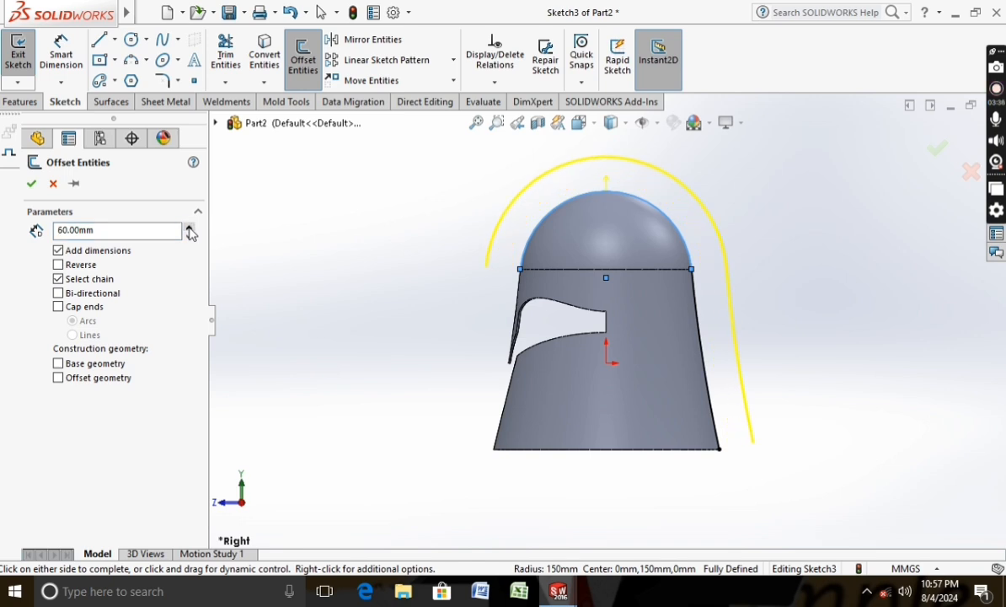
pyautogui.click(31, 183)
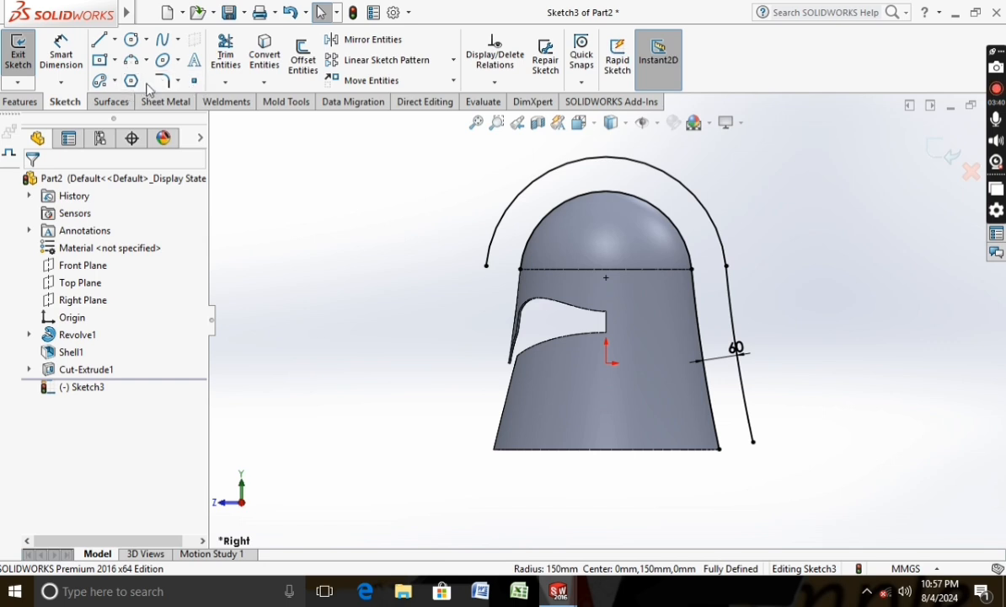
pyautogui.click(132, 61)
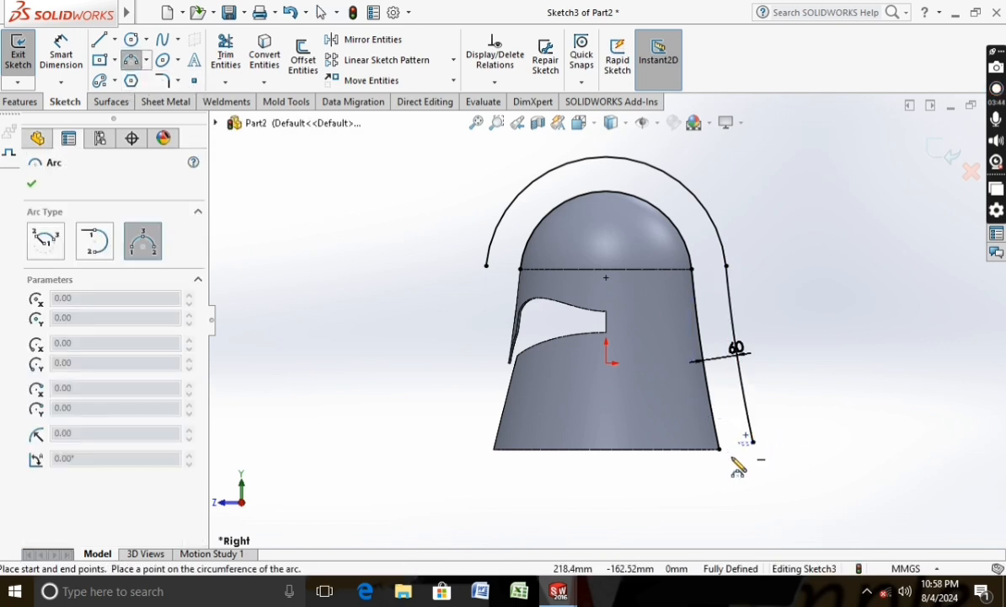
pyautogui.press('Escape')
pyautogui.click(130, 60)
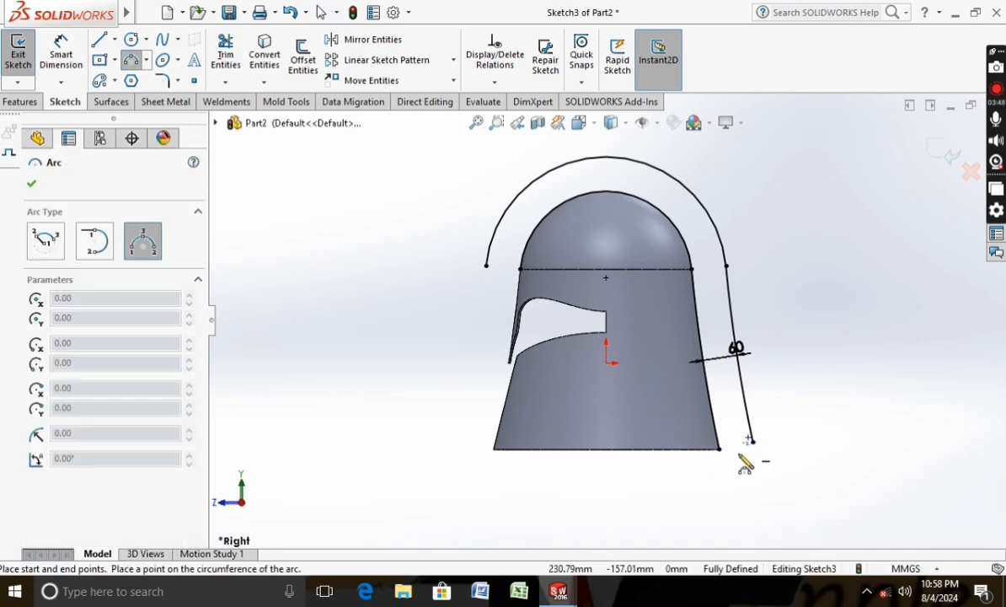
pyautogui.press('Escape')
# - Draw a shallow upward-bulging three-point arc joining the lower ends of the offset curve and the converted rear edge
pyautogui.click(131, 59)
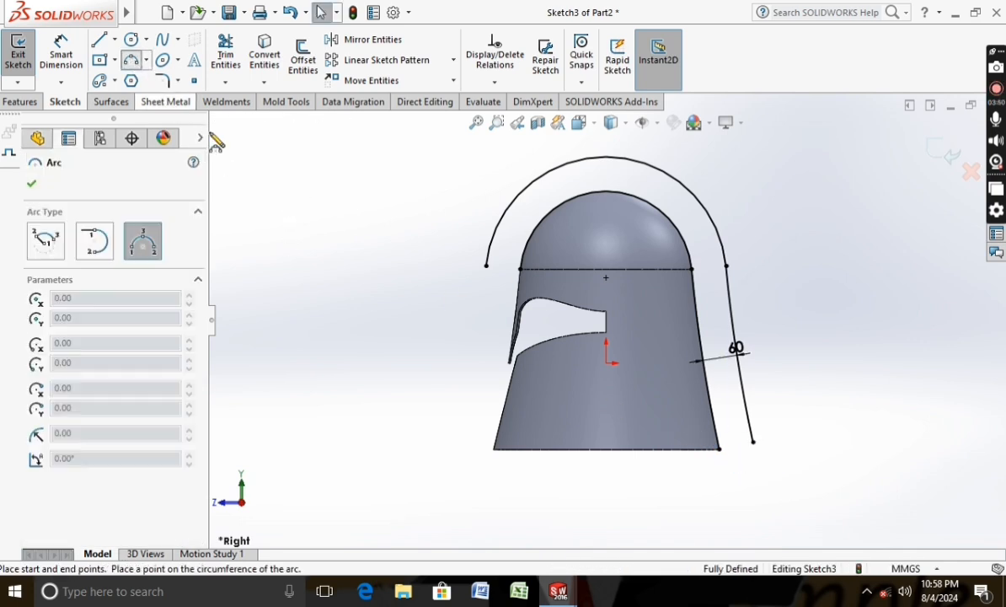
pyautogui.click(753, 441)
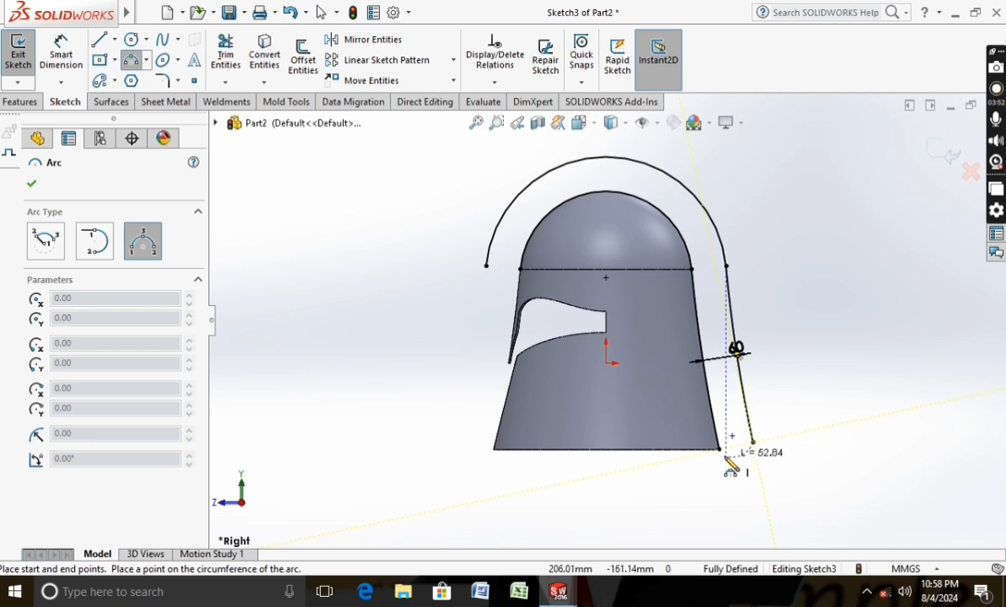
pyautogui.click(719, 449)
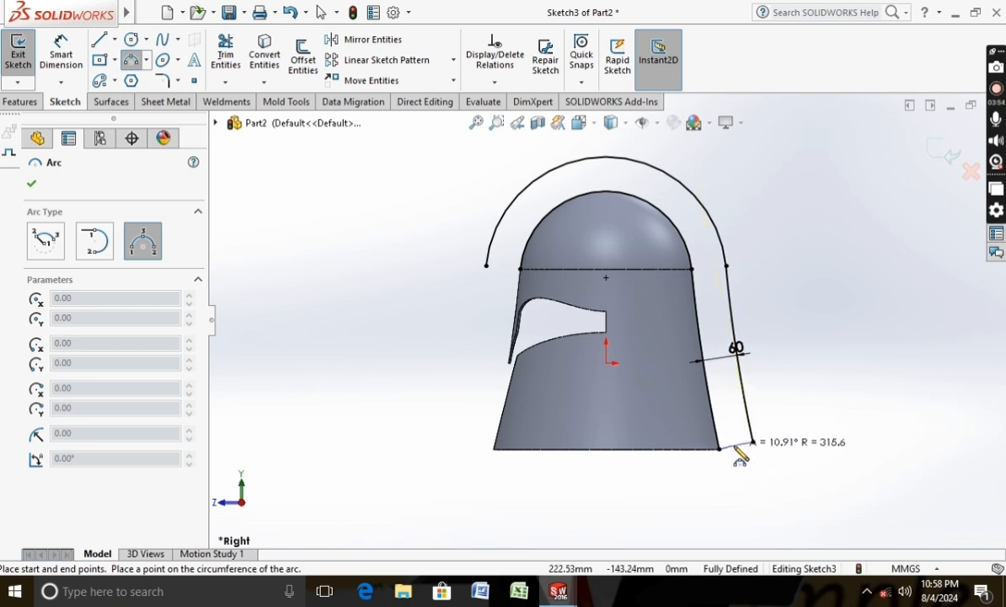
pyautogui.click(741, 460)
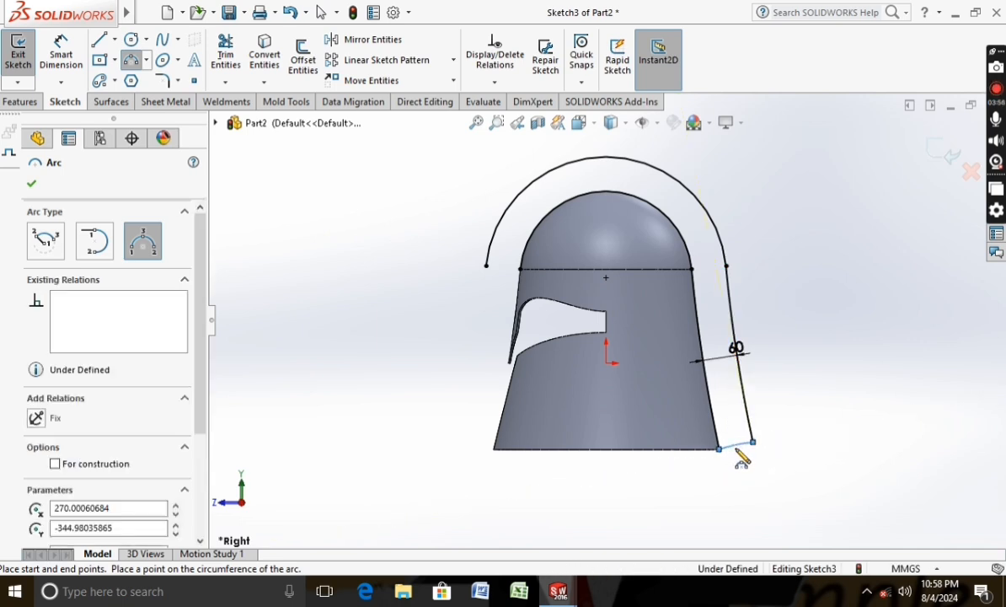
pyautogui.press('Escape')
pyautogui.moveTo(72, 28)
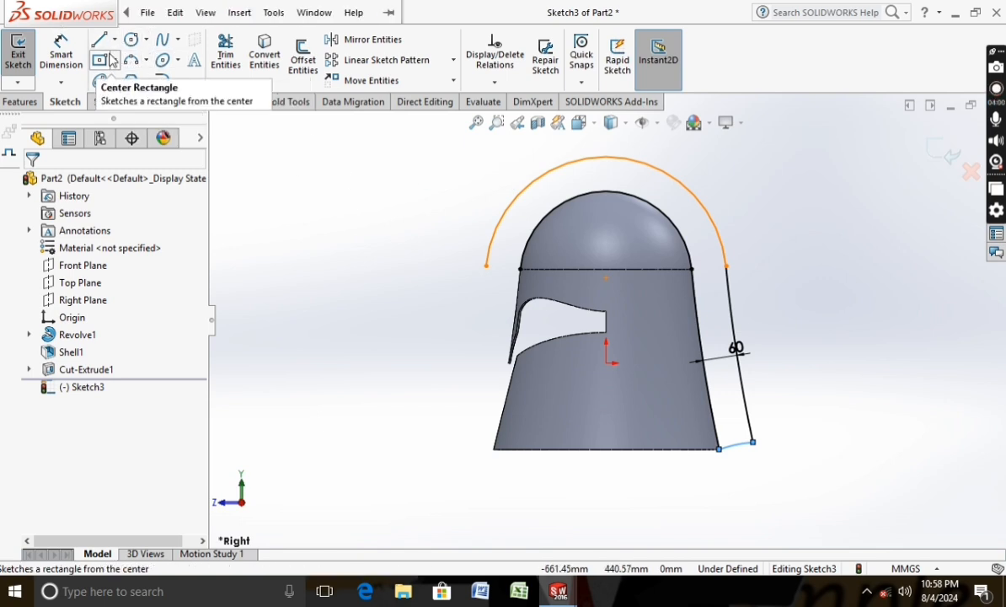
pyautogui.click(99, 40)
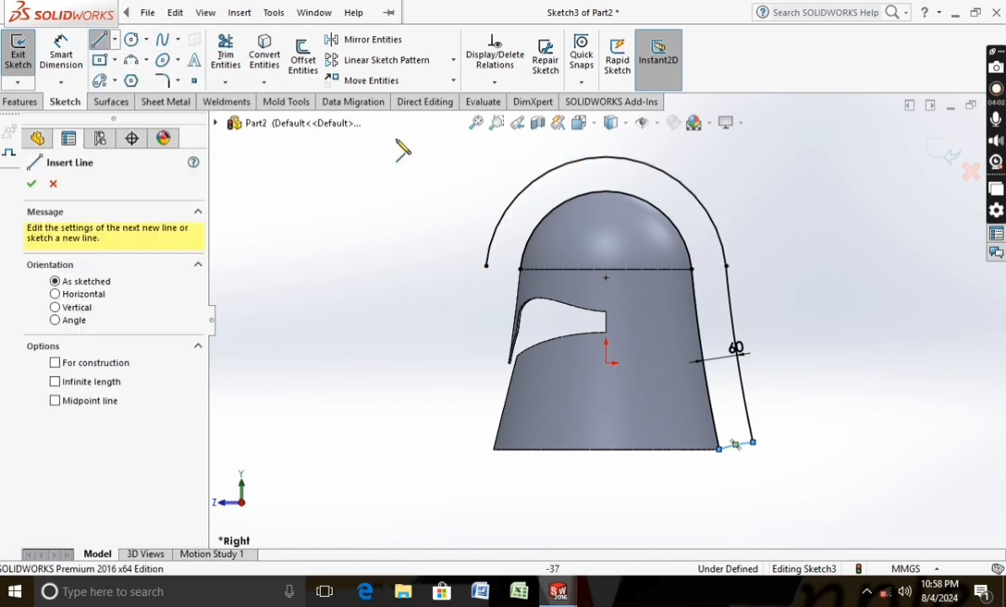
pyautogui.click(530, 182)
pyautogui.press('Escape')
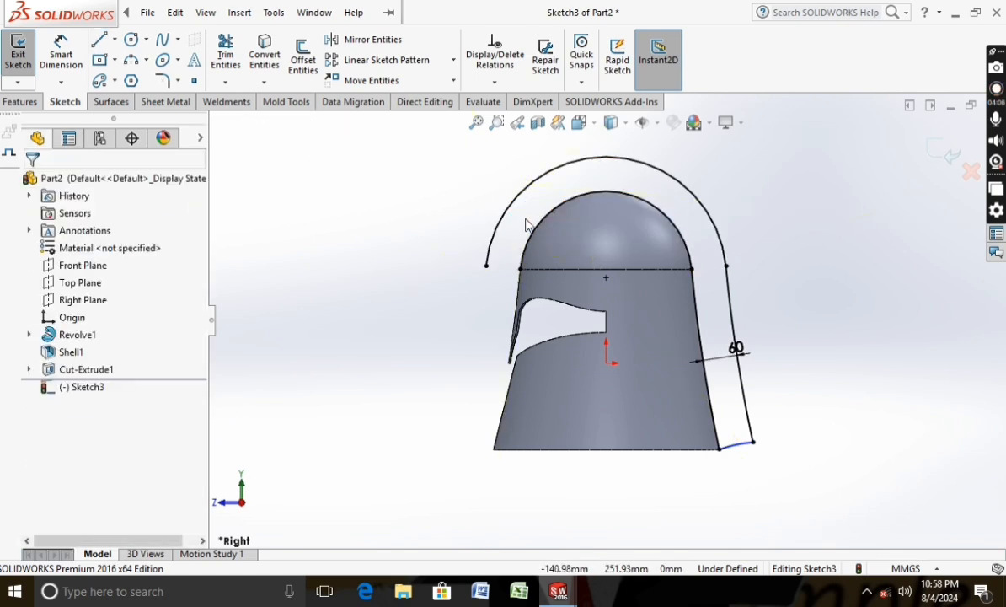
# - Draw a slanted line from the offset arc down to the dome's front silhouette, closing the front end of the crest profile
pyautogui.click(100, 41)
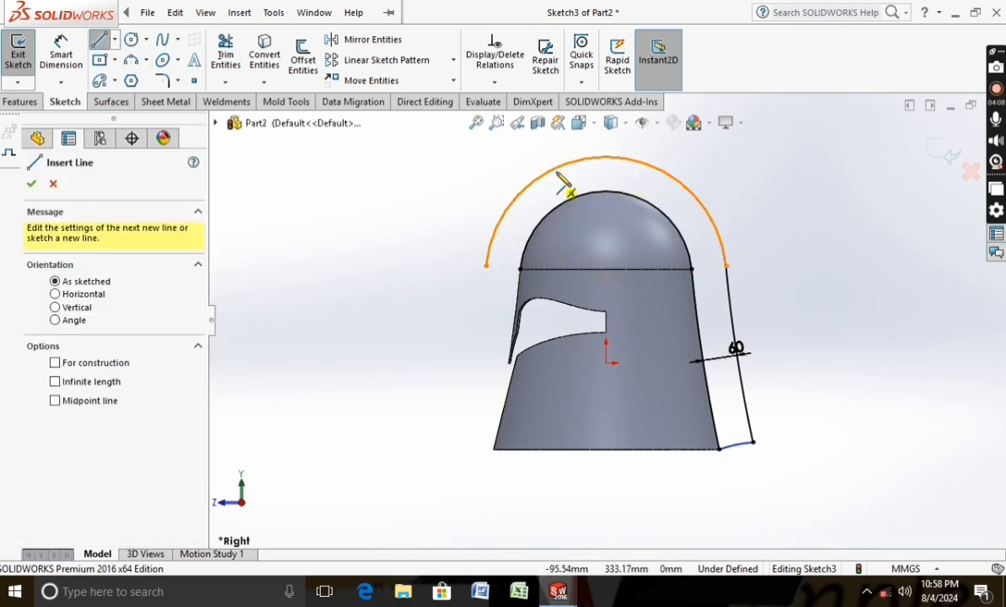
pyautogui.click(545, 173)
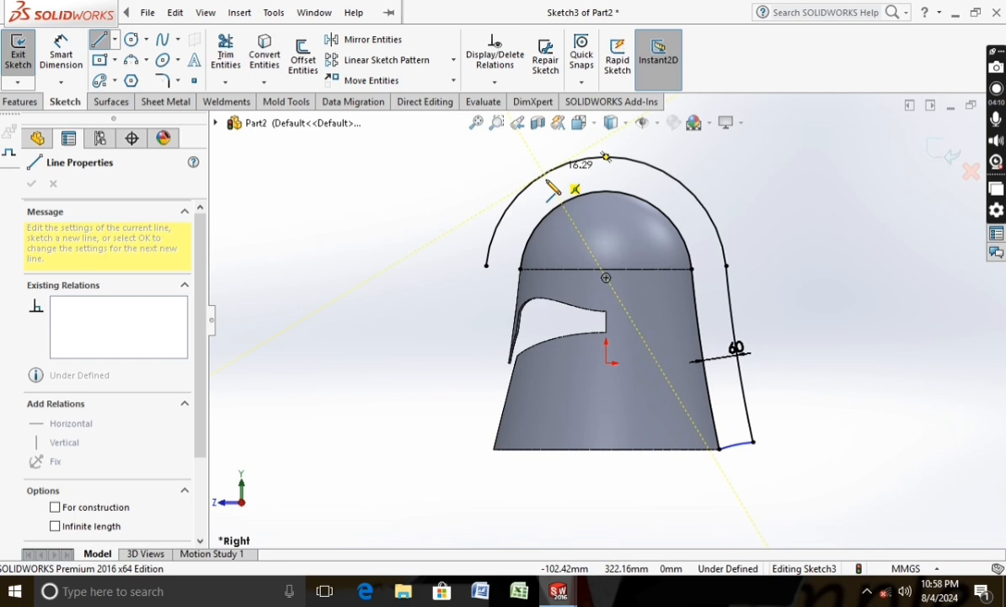
pyautogui.click(530, 240)
pyautogui.press('Escape')
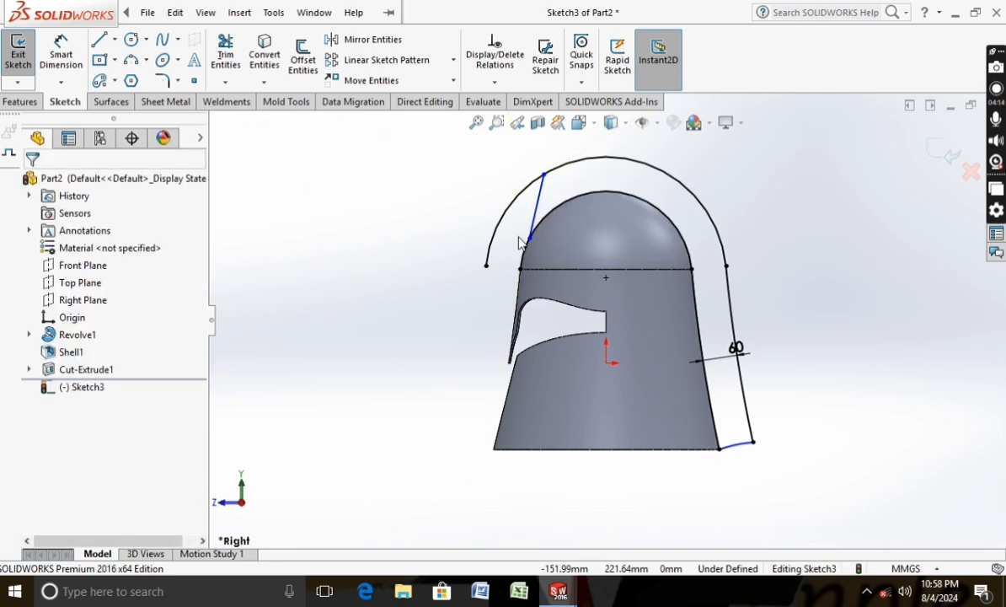
pyautogui.click(147, 13)
pyautogui.click(377, 202)
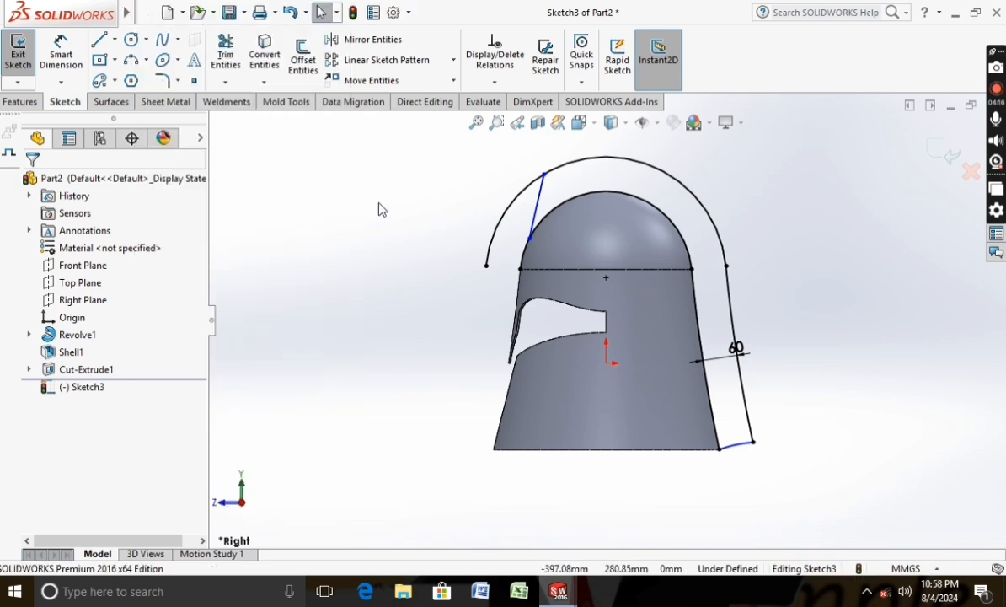
# - Trim away the part of the offset arc that extends forward past the slanted line
pyautogui.click(224, 61)
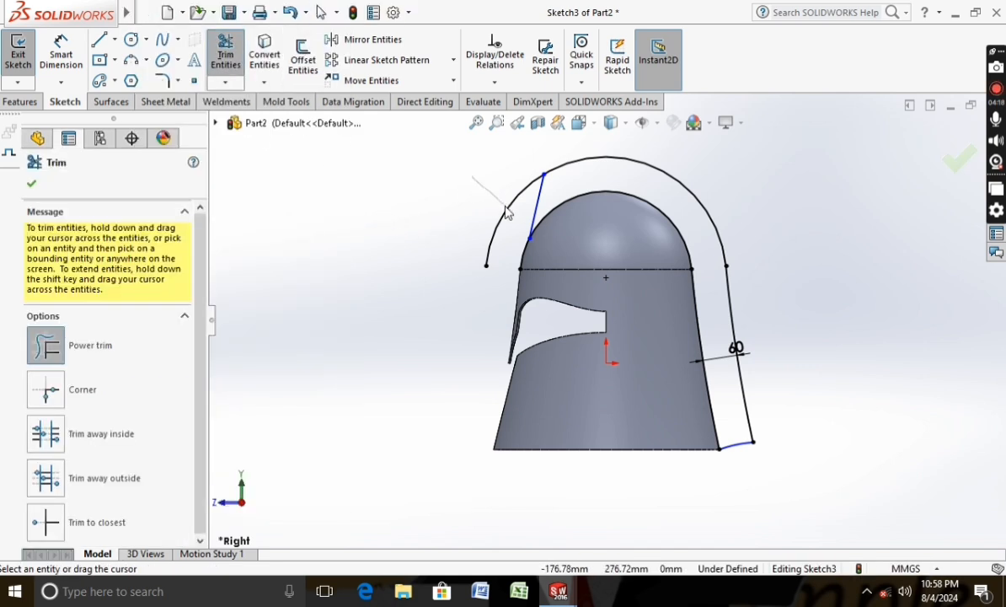
pyautogui.moveTo(506, 212); pyautogui.dragTo(467, 243)
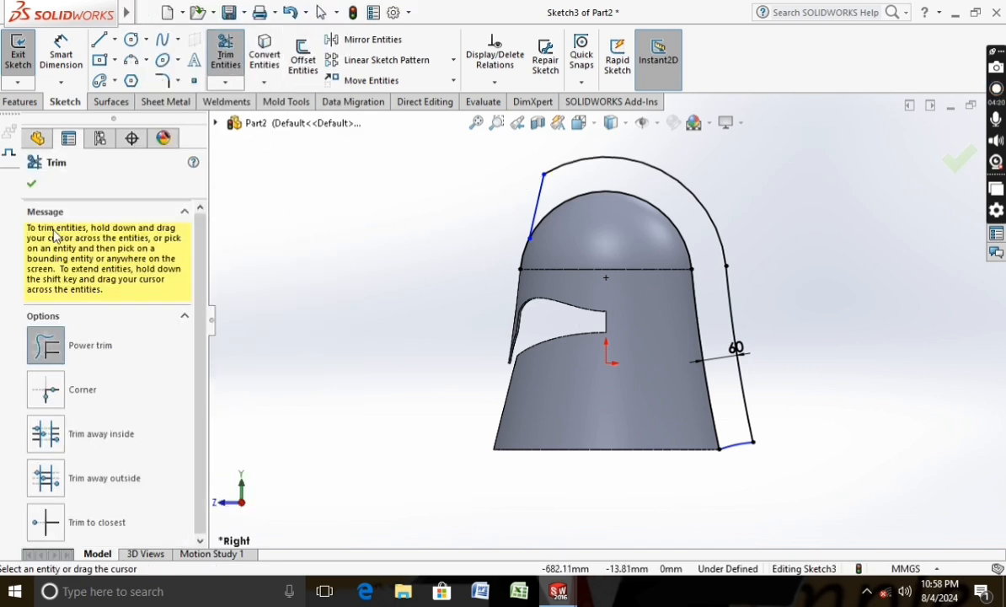
pyautogui.click(31, 187)
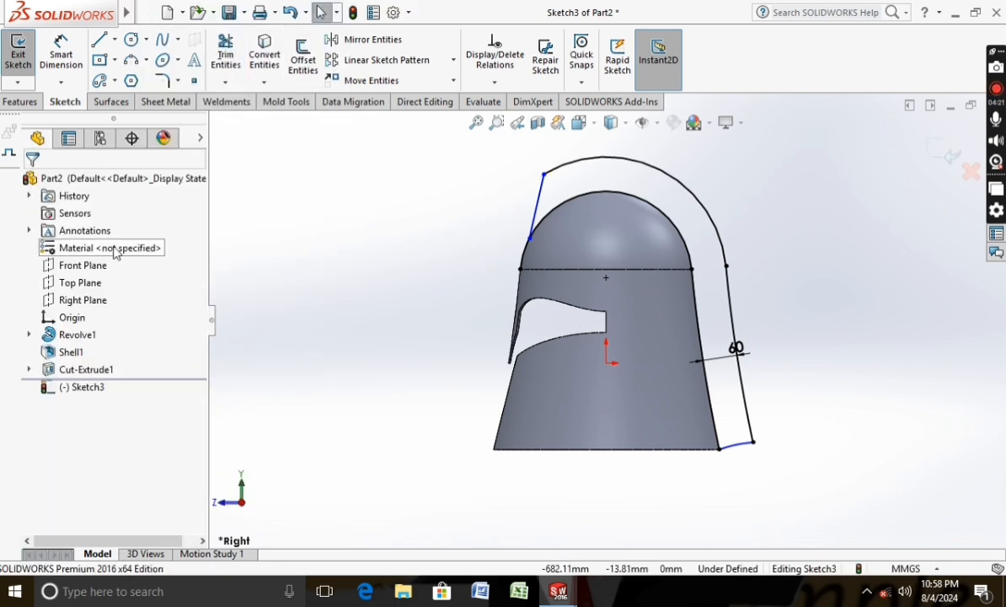
# - Extrude the closed crest region as a merged boss with a Mid Plane end condition and a 60 mm depth
pyautogui.click(23, 102)
pyautogui.click(25, 55)
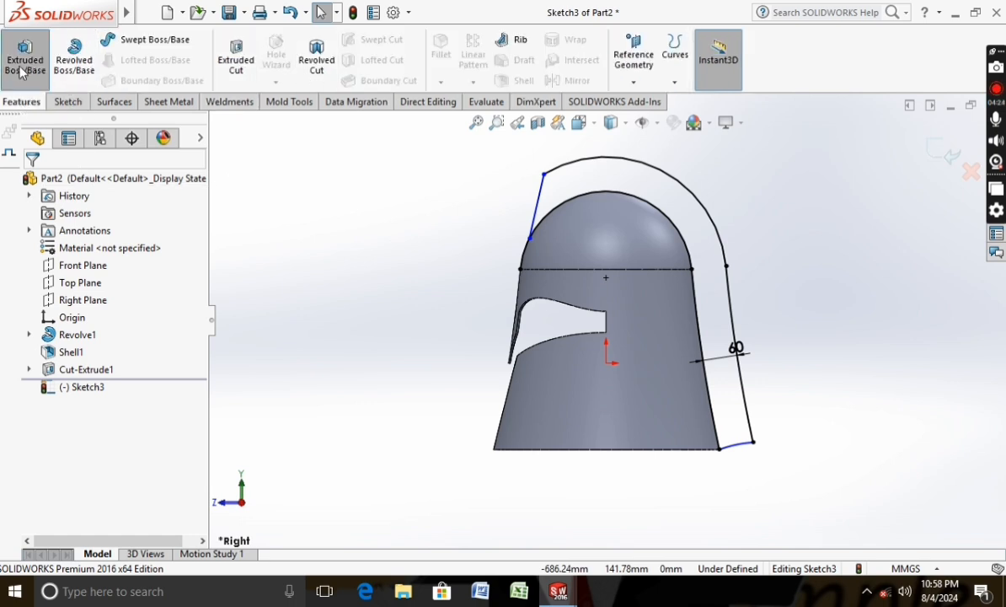
pyautogui.click(567, 196)
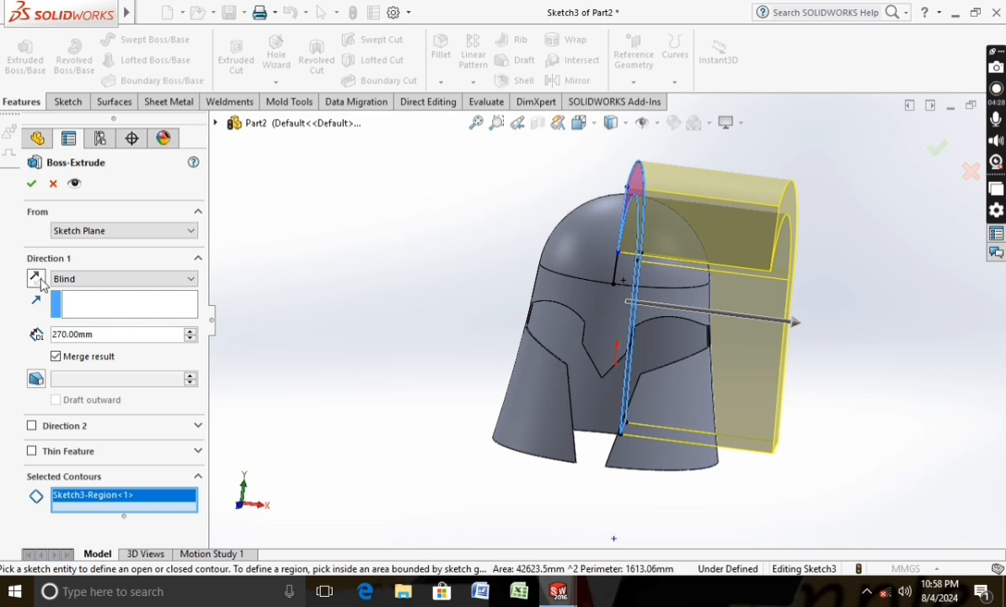
pyautogui.click(118, 279)
pyautogui.click(135, 352)
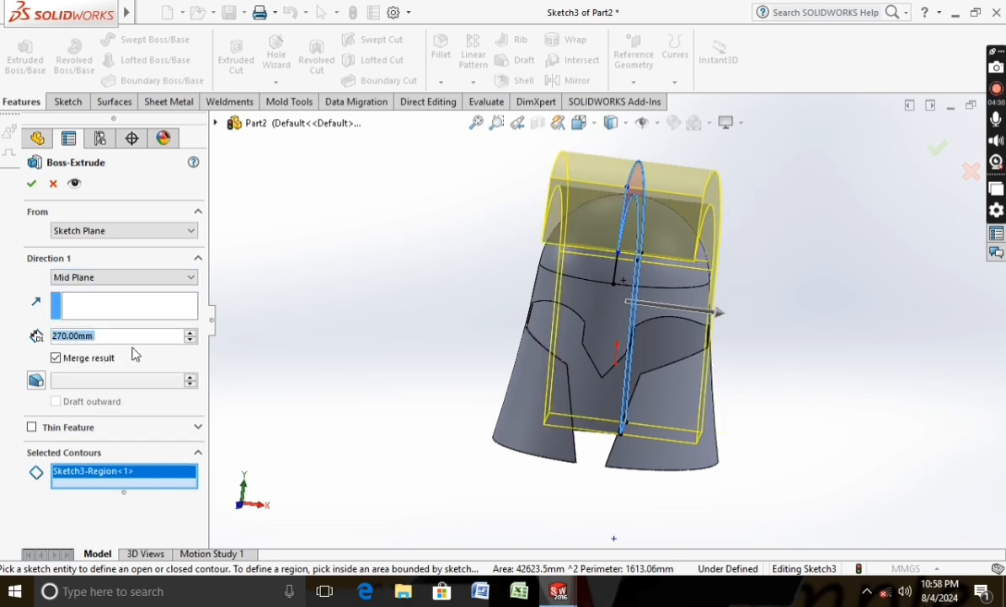
pyautogui.click(193, 341)
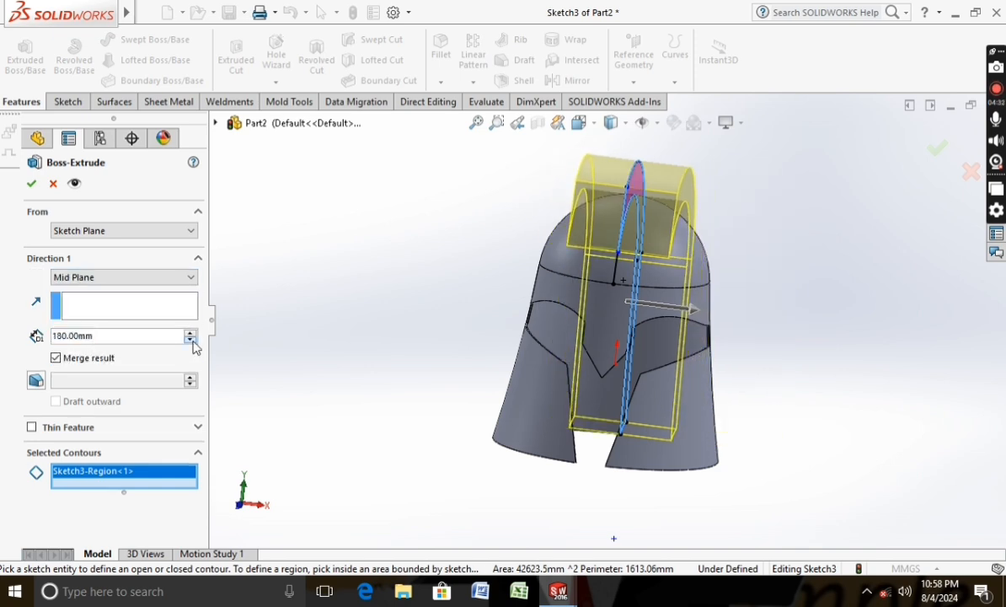
pyautogui.click(193, 342)
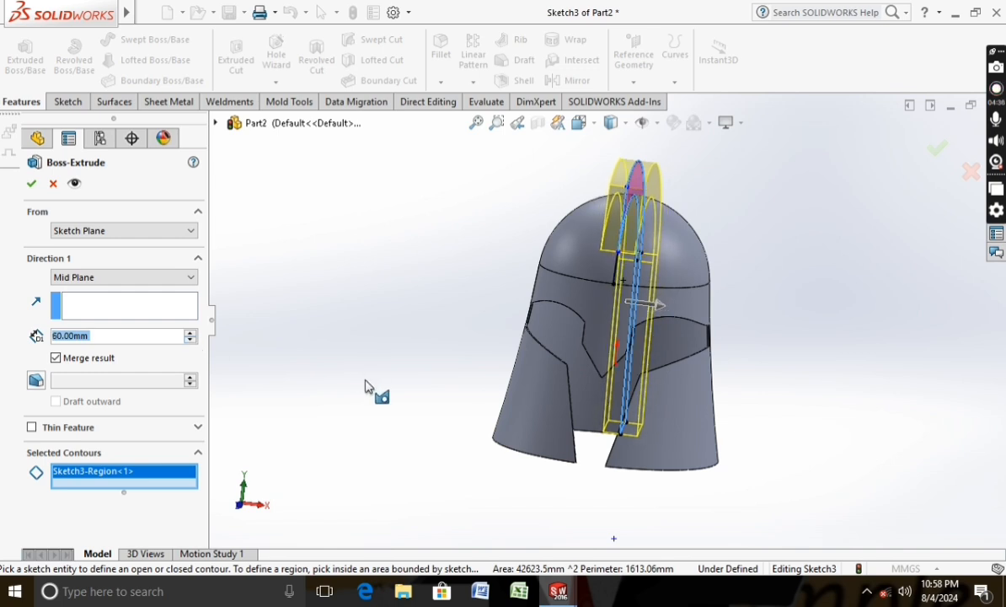
pyautogui.moveTo(365, 386); pyautogui.dragTo(284, 365, button='middle')
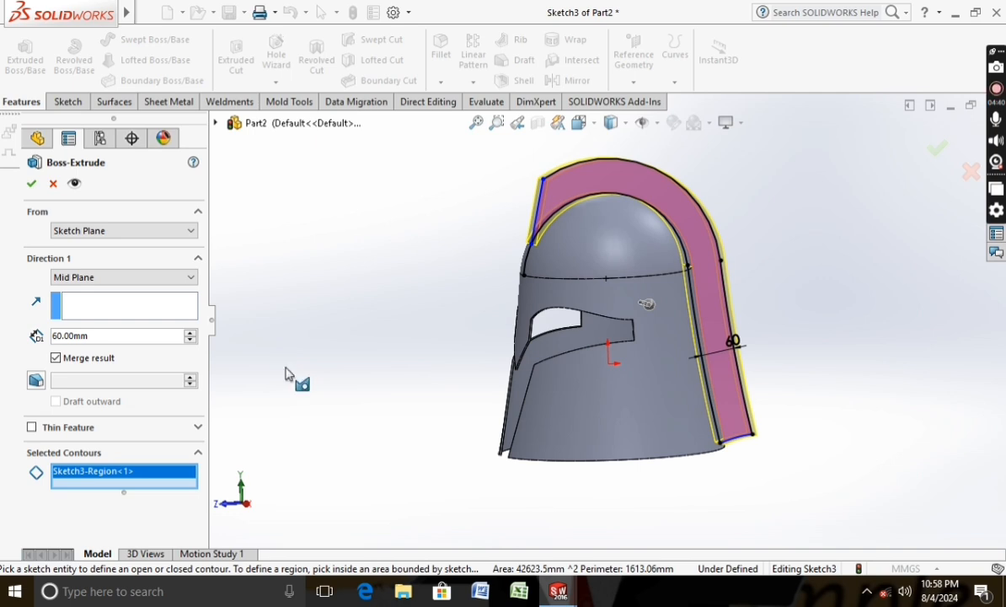
pyautogui.click(31, 186)
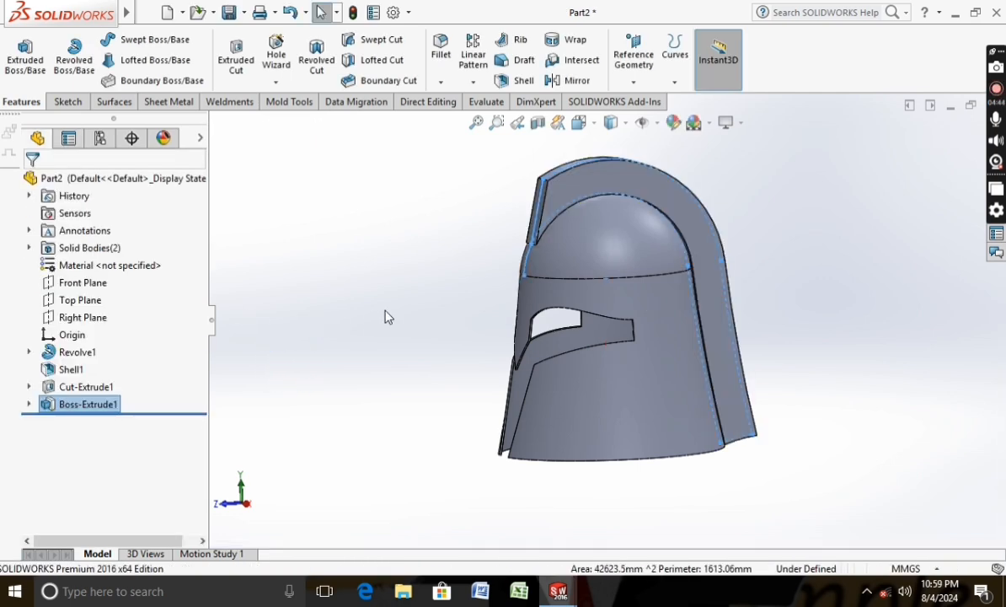
# - Change the display scene to one with a plain white background
pyautogui.moveTo(390, 319)
pyautogui.mouseDown(button='middle')
pyautogui.moveTo(489, 321)
pyautogui.moveTo(376, 313)
pyautogui.moveTo(348, 321)
pyautogui.moveTo(398, 321)
pyautogui.mouseUp(button='middle')
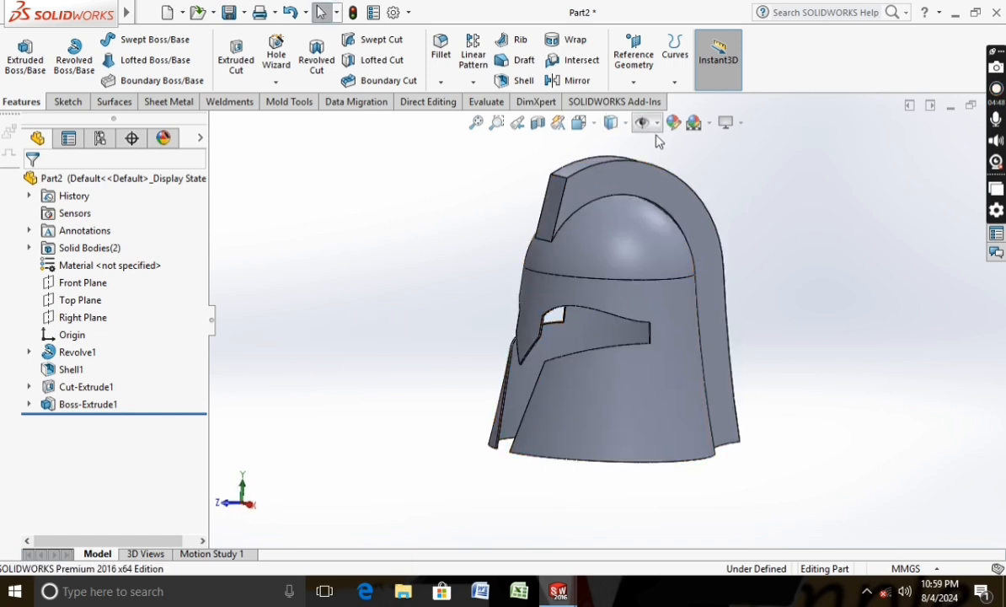
pyautogui.click(711, 124)
pyautogui.click(718, 162)
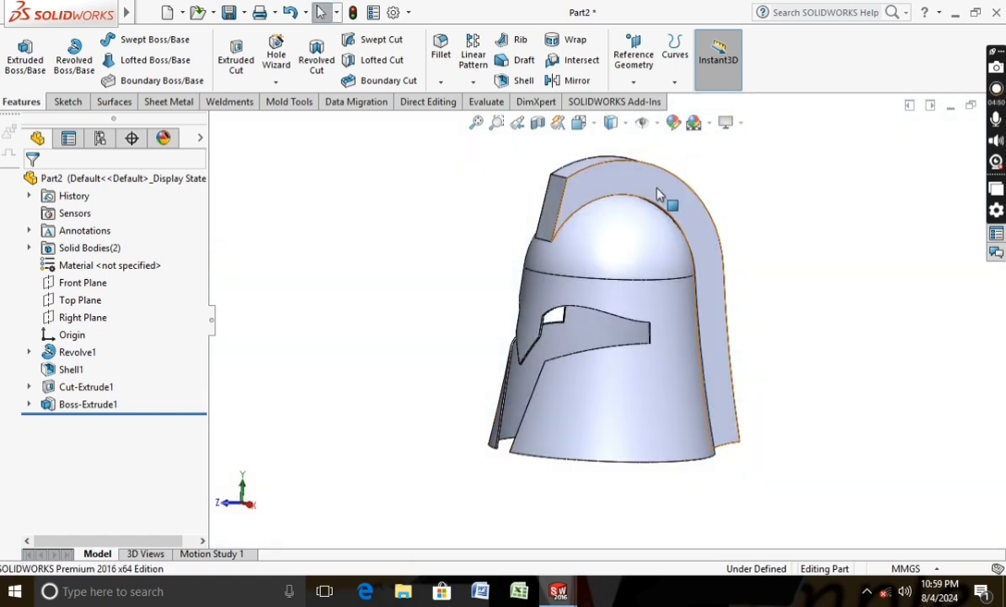
# - Assign the Aluminum Bronze material from the Copper Alloys category to the part
pyautogui.rightClick(105, 267)
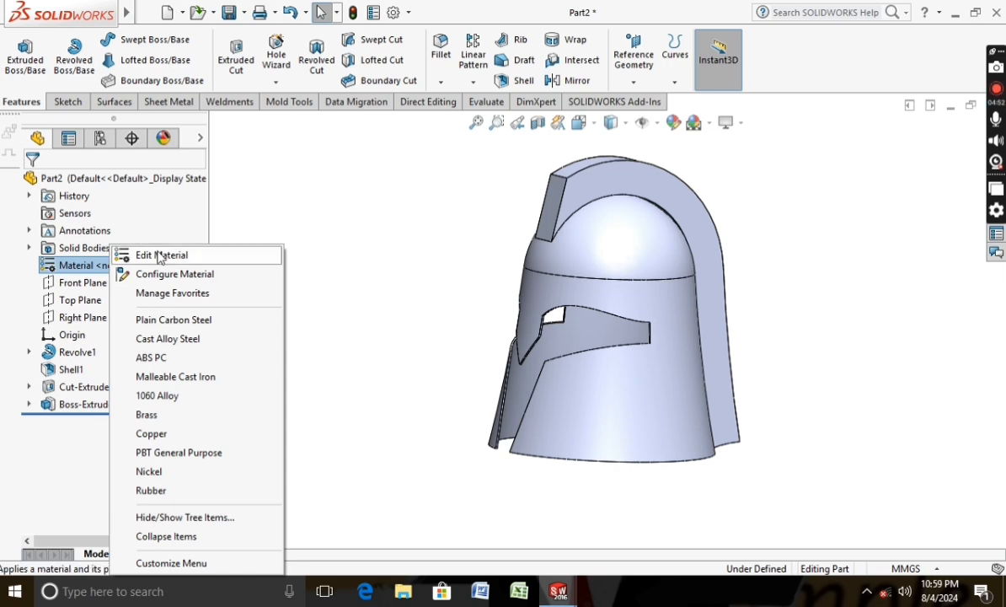
pyautogui.click(158, 255)
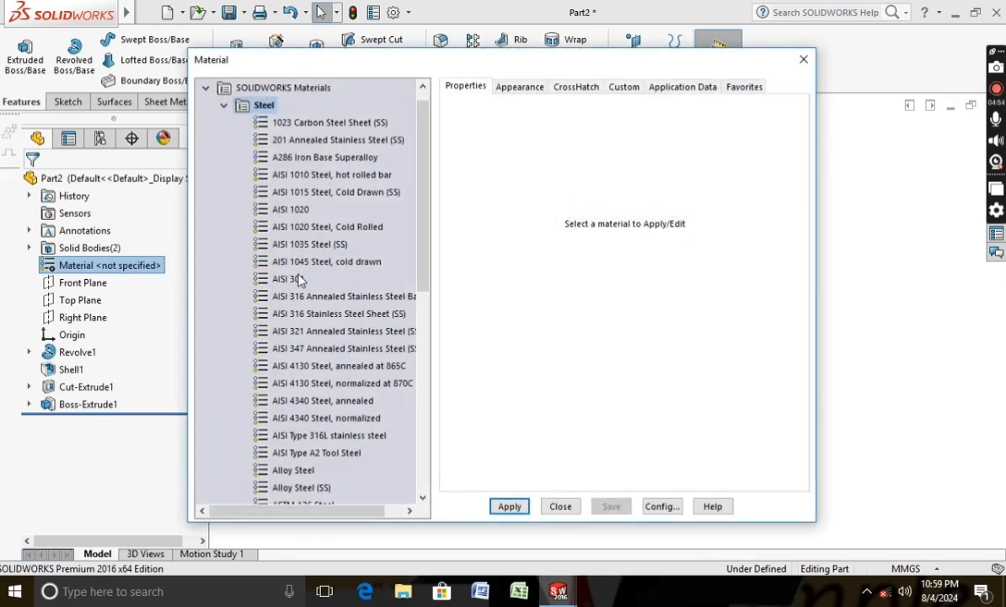
pyautogui.click(224, 106)
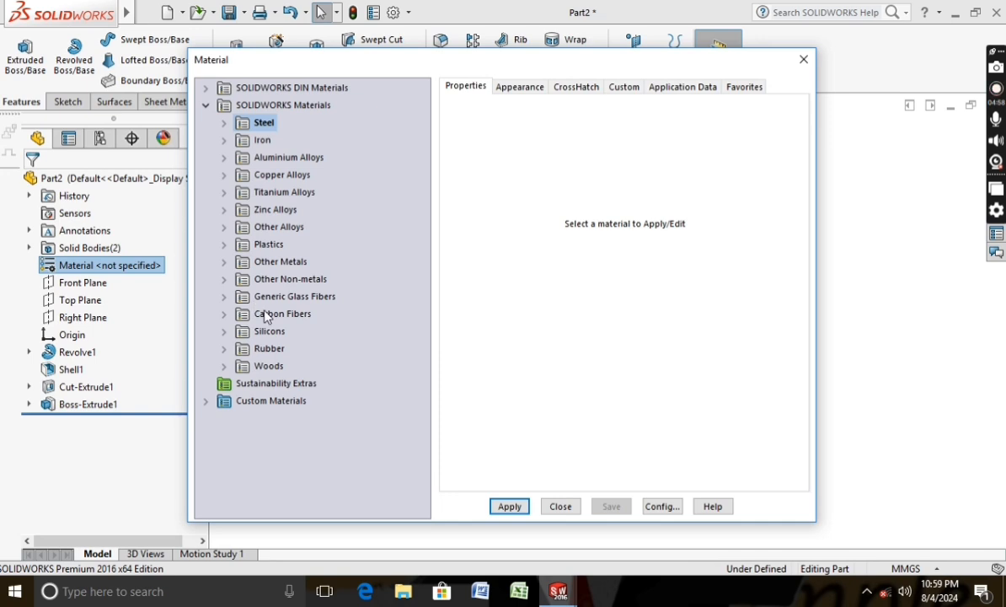
pyautogui.click(278, 175)
pyautogui.click(225, 175)
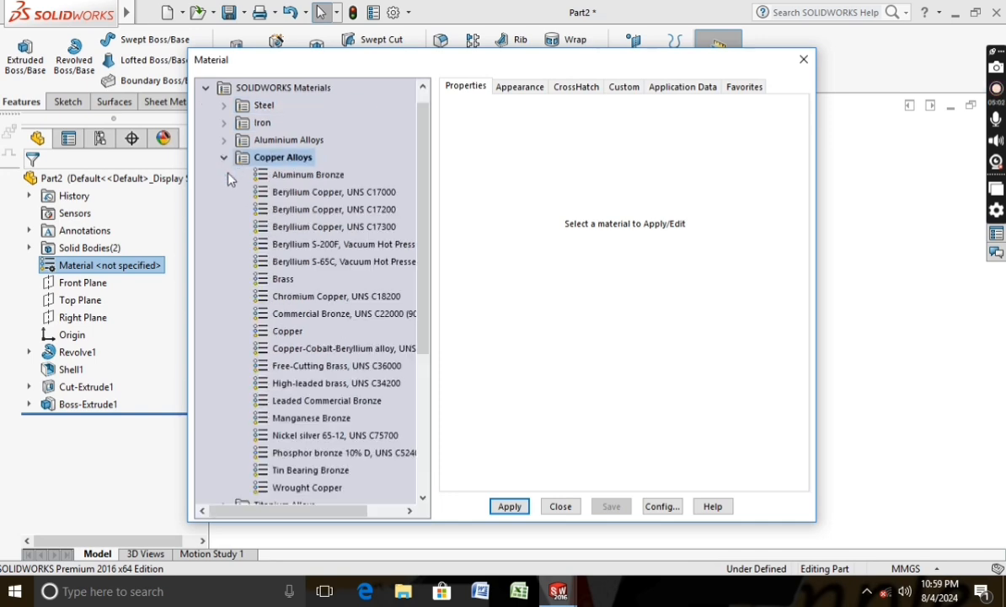
pyautogui.click(304, 174)
pyautogui.click(985, 468)
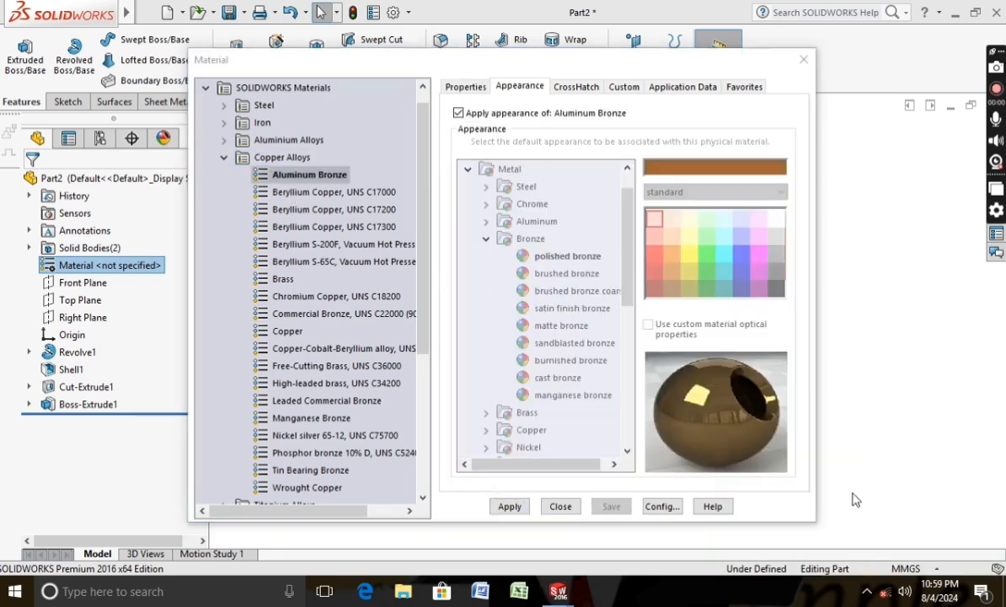
pyautogui.click(509, 507)
pyautogui.click(560, 507)
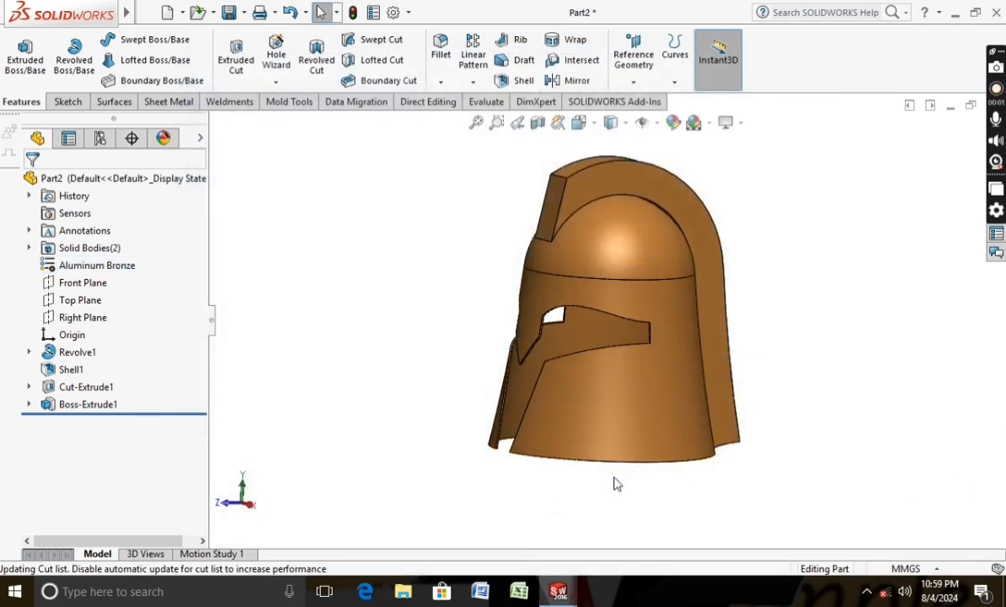
# - Open the whole part's polished bronze appearance for editing and set its colour to red
pyautogui.moveTo(435, 479)
pyautogui.mouseDown(button='middle')
pyautogui.moveTo(337, 461)
pyautogui.moveTo(459, 489)
pyautogui.moveTo(385, 488)
pyautogui.moveTo(449, 488)
pyautogui.mouseUp(button='middle')
pyautogui.hotkey('ctrl', '4')
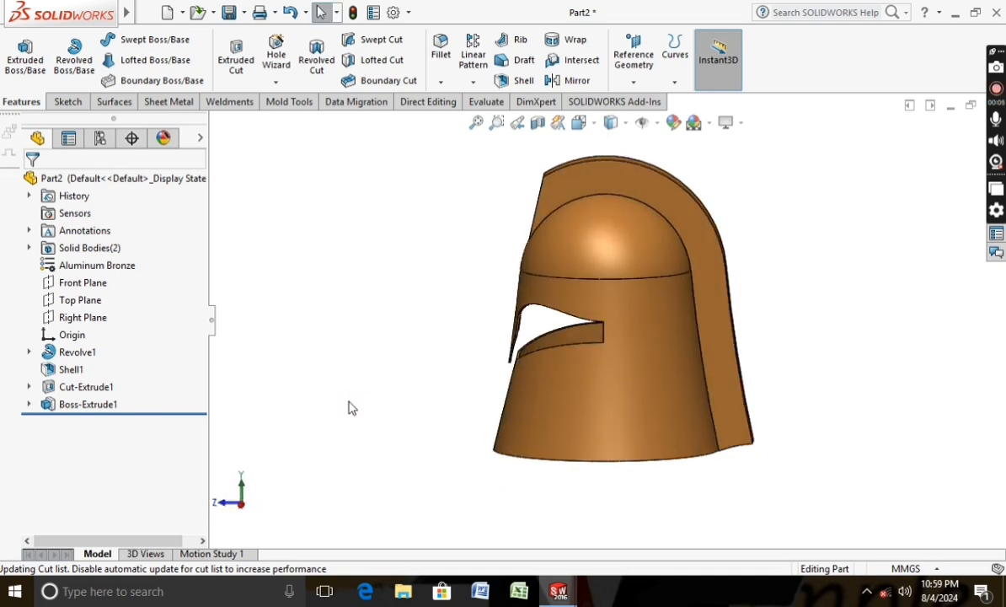
pyautogui.click(532, 172)
pyautogui.rightClick(532, 171)
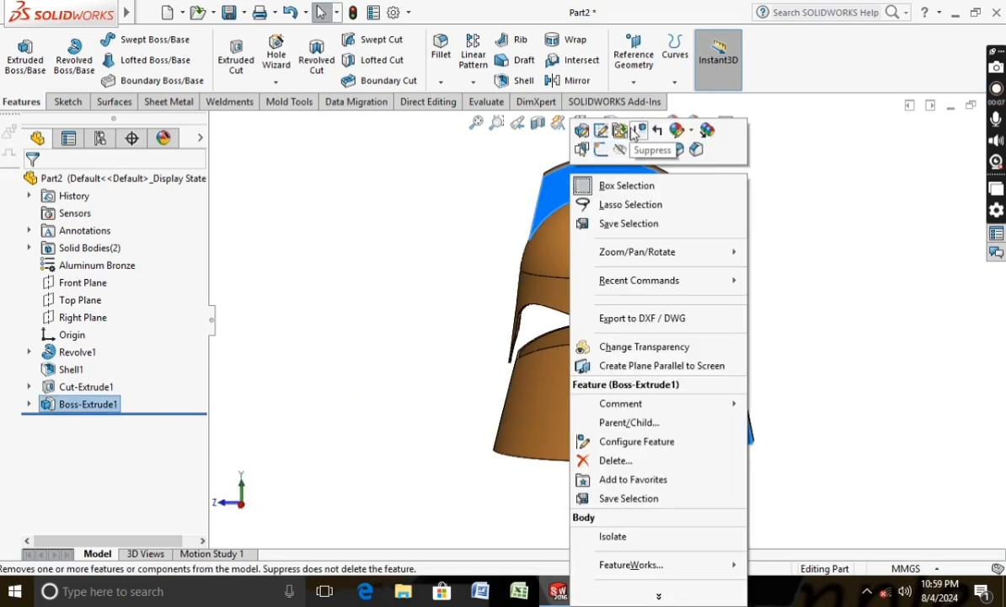
pyautogui.click(678, 130)
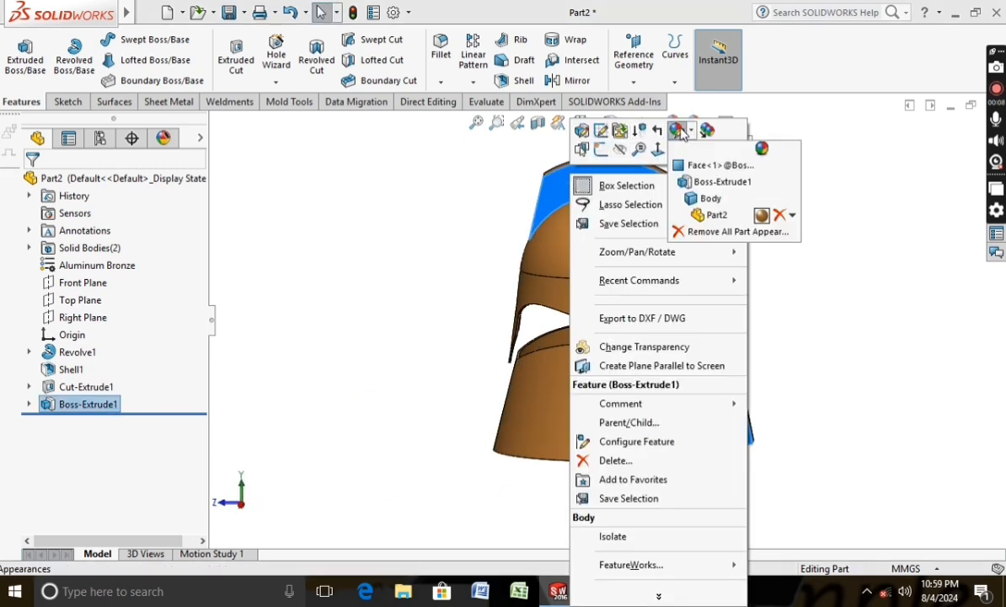
pyautogui.click(713, 215)
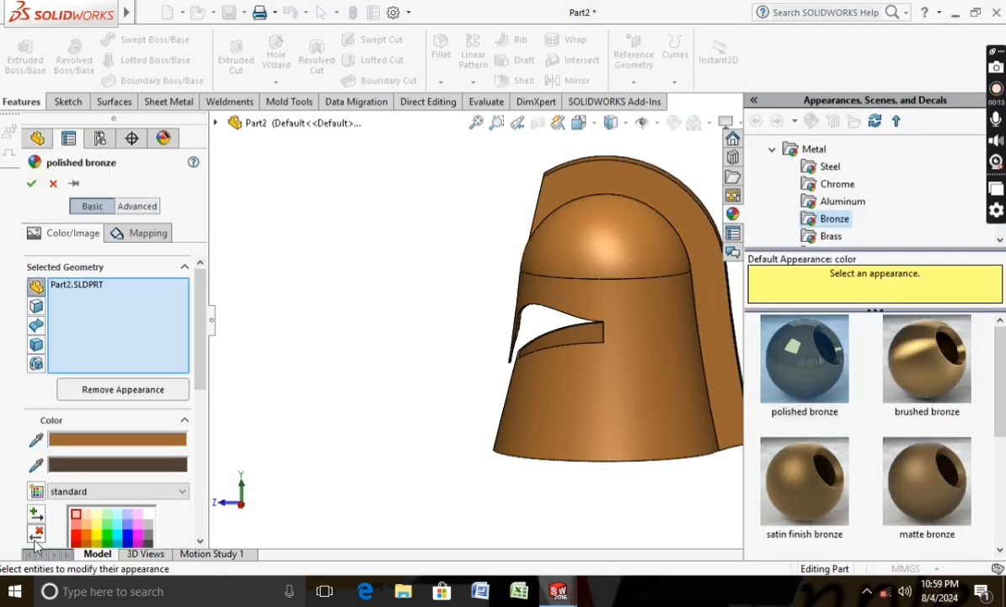
pyautogui.click(76, 536)
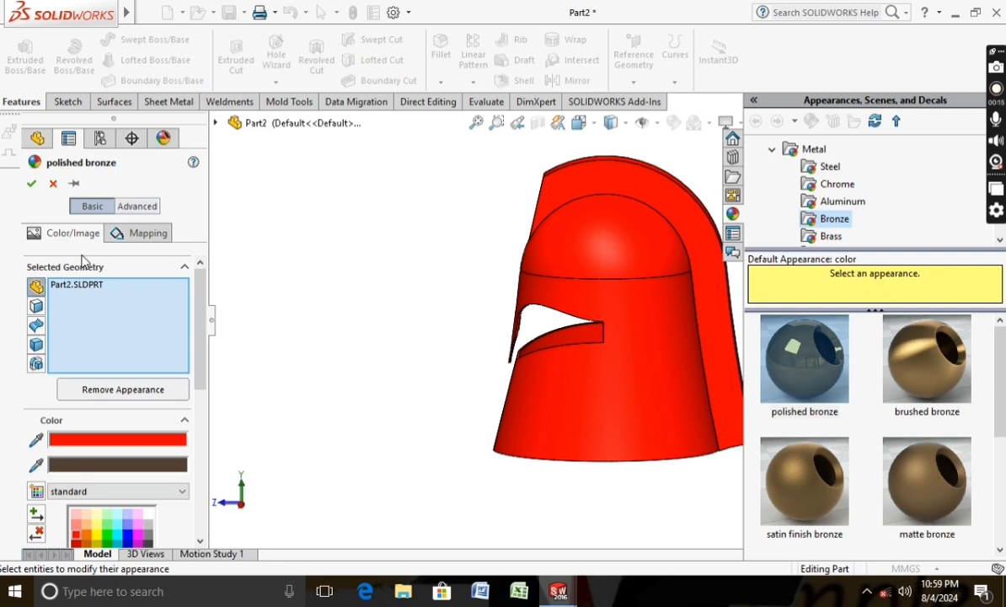
# - Clear the whole part from the red appearance's selected geometry
pyautogui.click(75, 287)
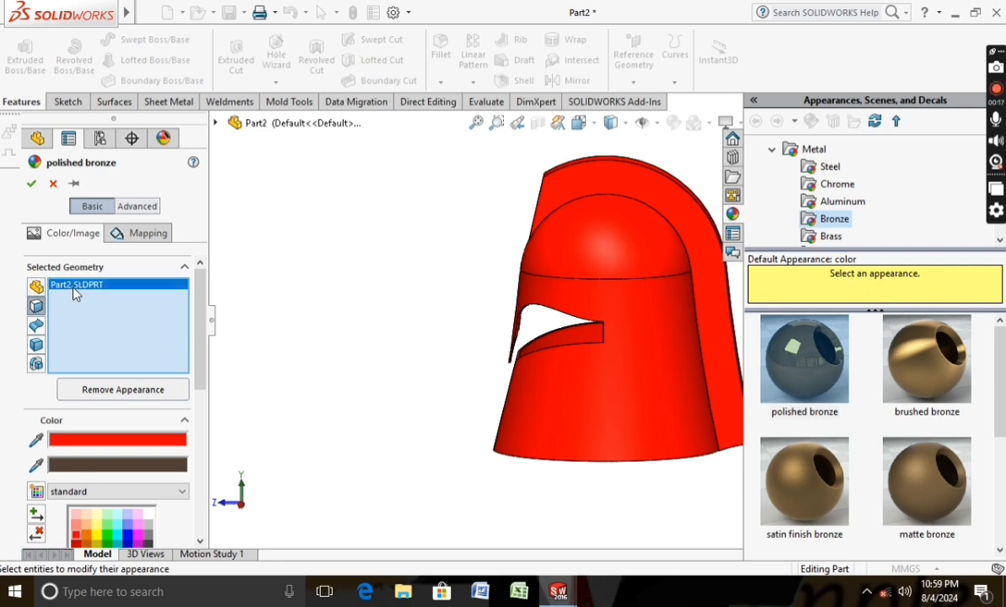
pyautogui.rightClick(74, 286)
pyautogui.click(127, 295)
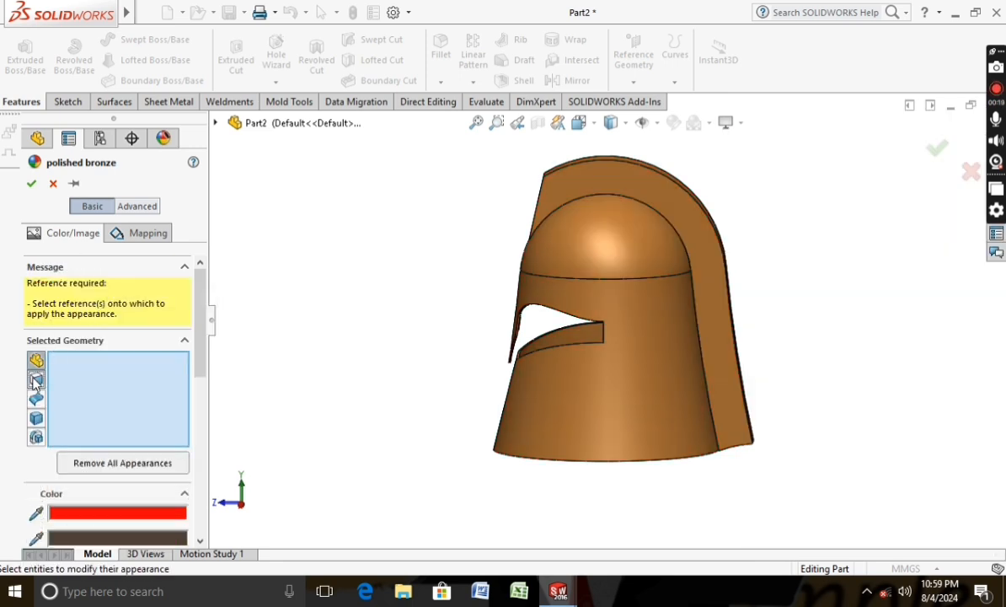
pyautogui.click(624, 196)
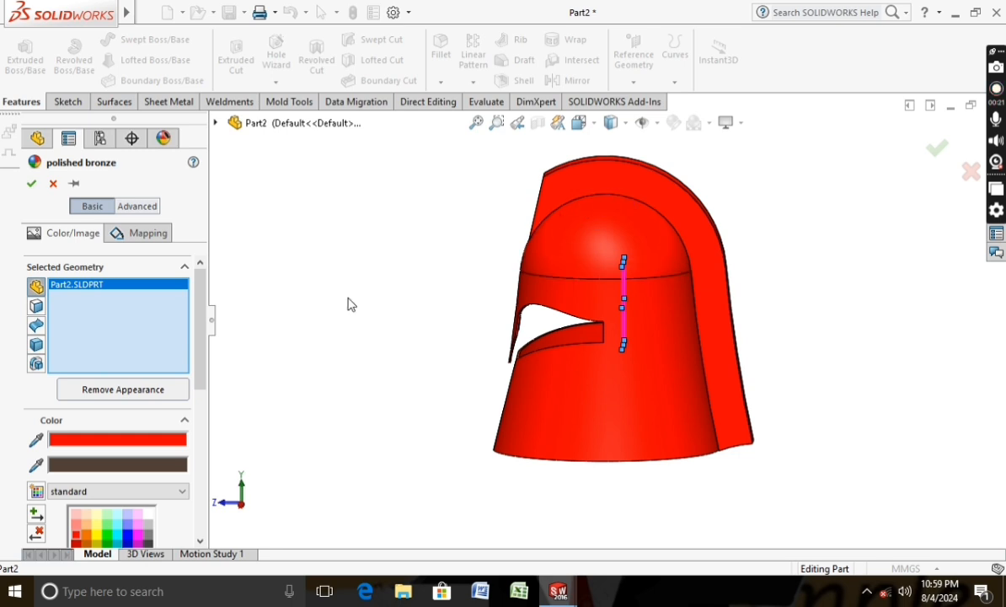
pyautogui.rightClick(115, 289)
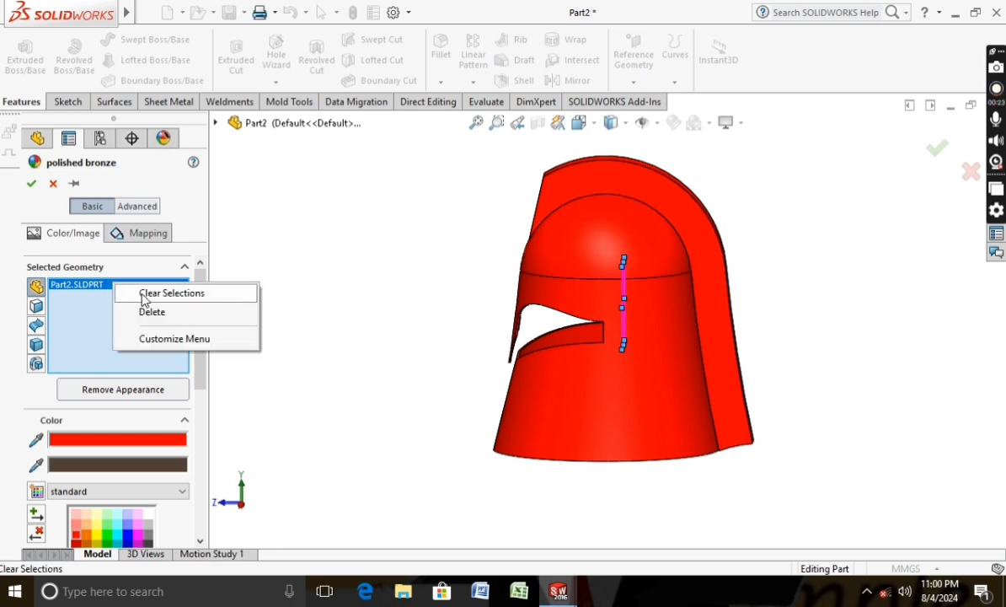
pyautogui.click(145, 295)
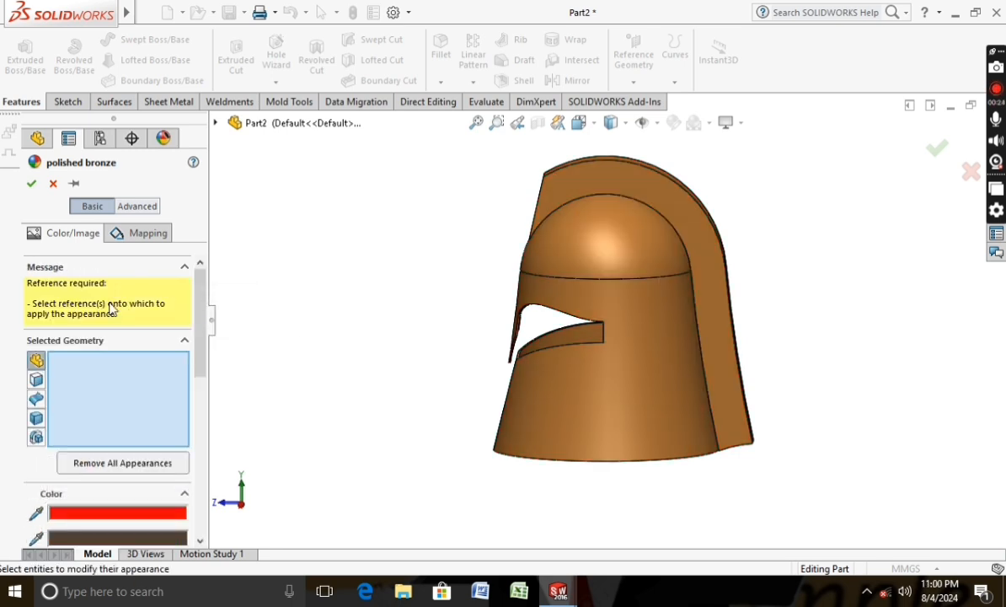
# - Apply the red appearance to the six faces of the crest, including its front end, sides, outer surfaces and lower end
pyautogui.click(38, 380)
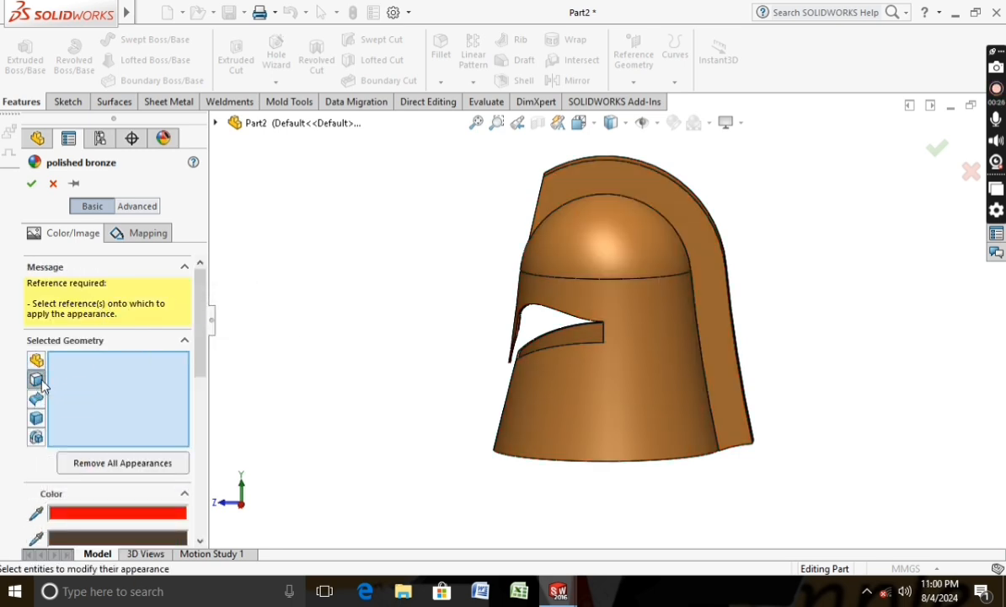
pyautogui.click(572, 190)
pyautogui.moveTo(465, 215); pyautogui.dragTo(671, 201, button='middle')
pyautogui.click(671, 201)
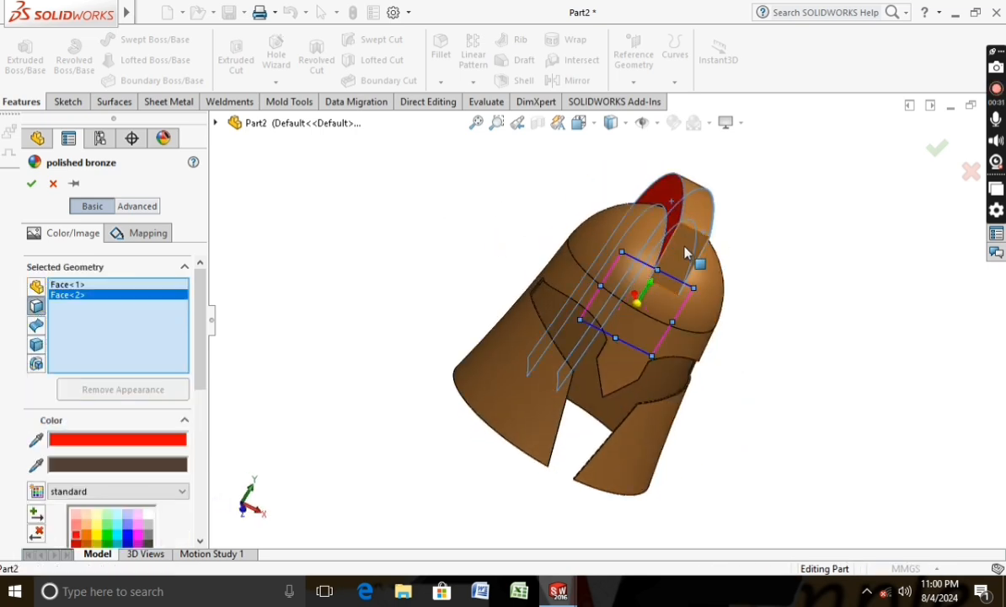
pyautogui.click(666, 218)
pyautogui.click(651, 198)
pyautogui.moveTo(544, 219); pyautogui.dragTo(710, 299, button='middle')
pyautogui.click(629, 280)
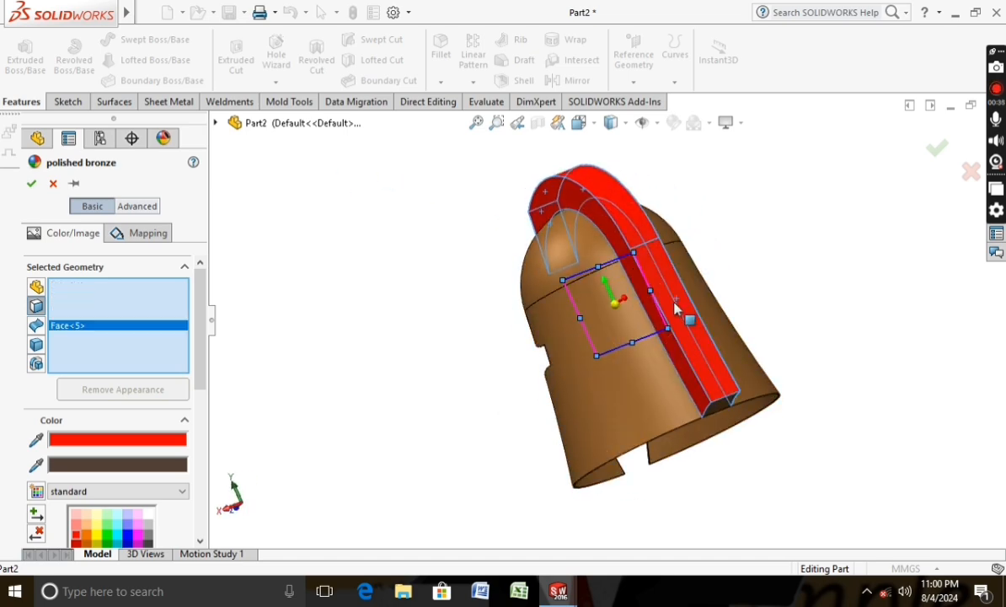
pyautogui.moveTo(676, 357); pyautogui.dragTo(657, 301, button='middle')
pyautogui.click(680, 347)
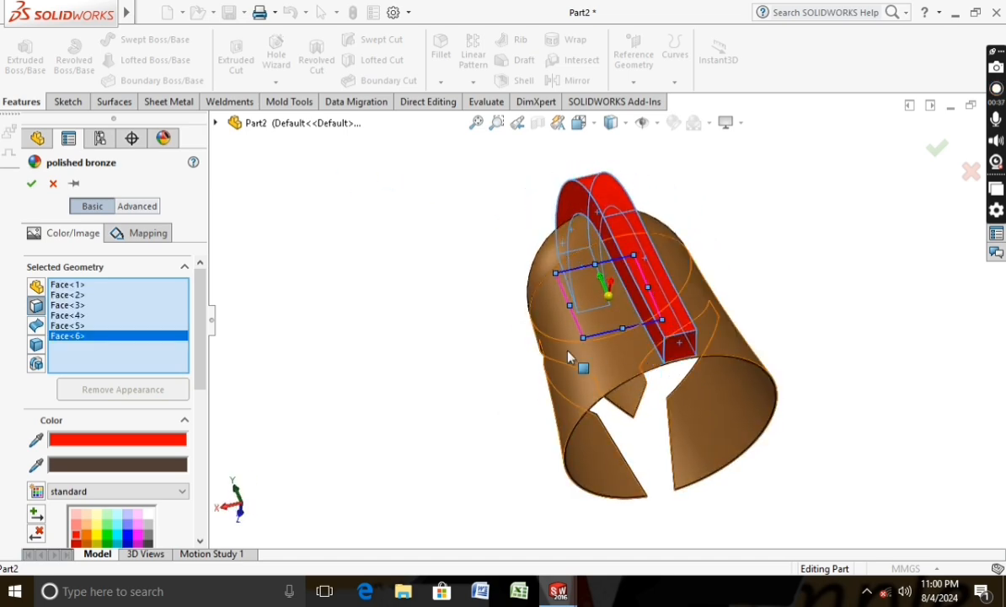
pyautogui.moveTo(517, 352); pyautogui.dragTo(590, 253, button='middle')
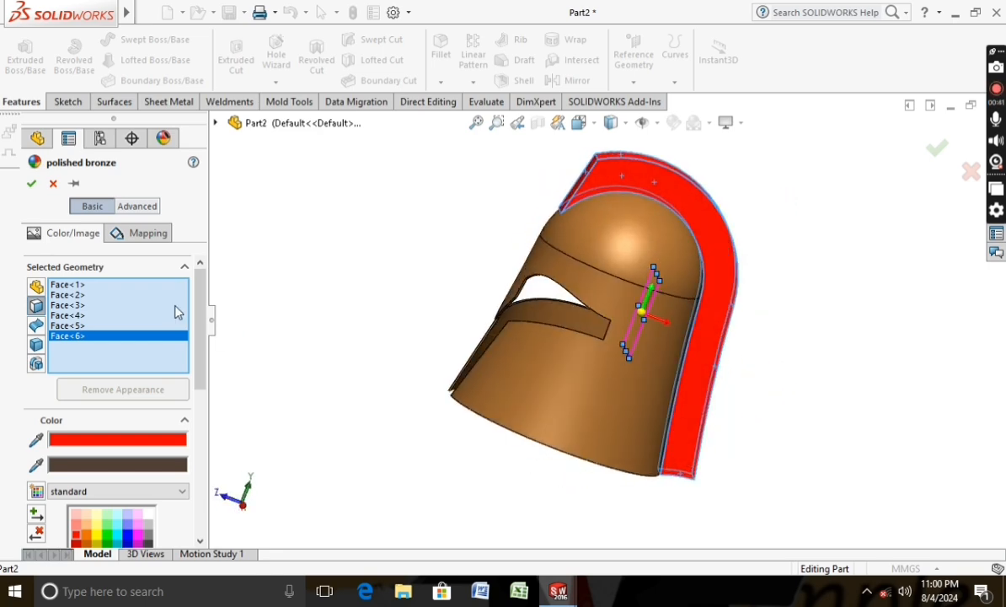
pyautogui.click(31, 184)
pyautogui.moveTo(312, 319); pyautogui.dragTo(465, 355, button='middle')
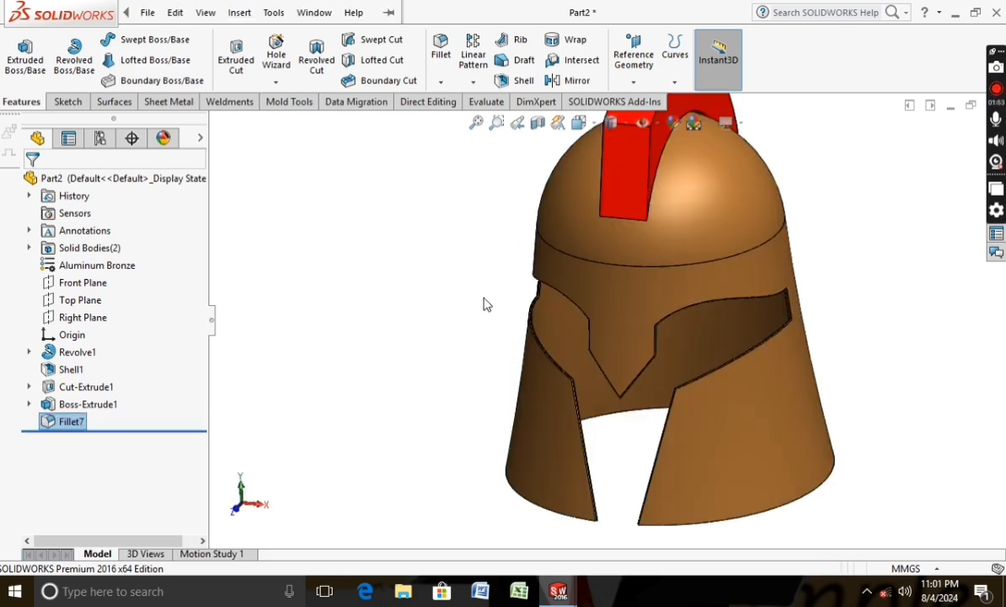
pyautogui.moveTo(483, 304); pyautogui.dragTo(851, 330, button='middle')
pyautogui.scroll(-3, 788, 390)
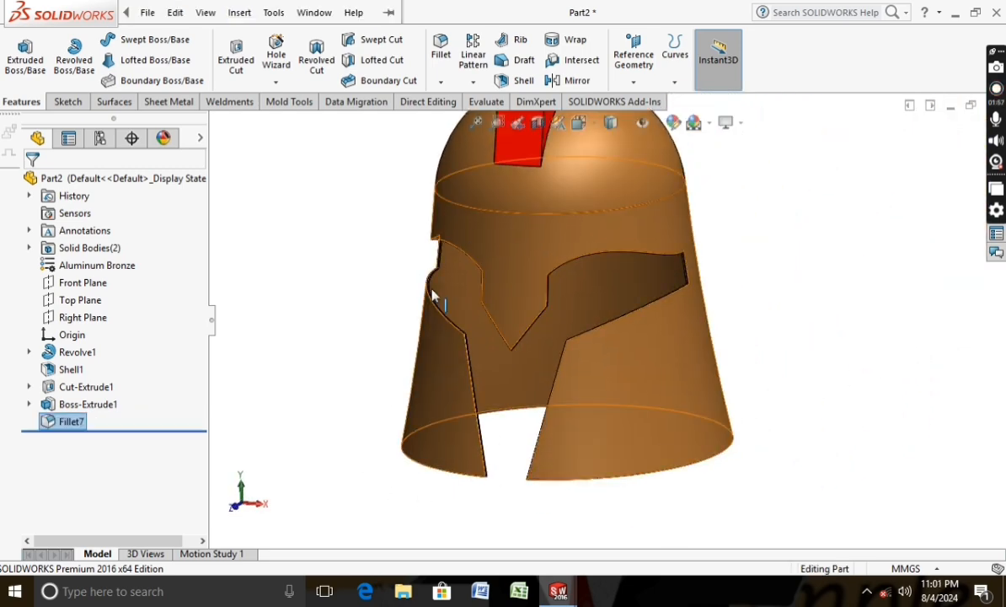
pyautogui.scroll(-2, 428, 278)
pyautogui.scroll(3, 517, 255)
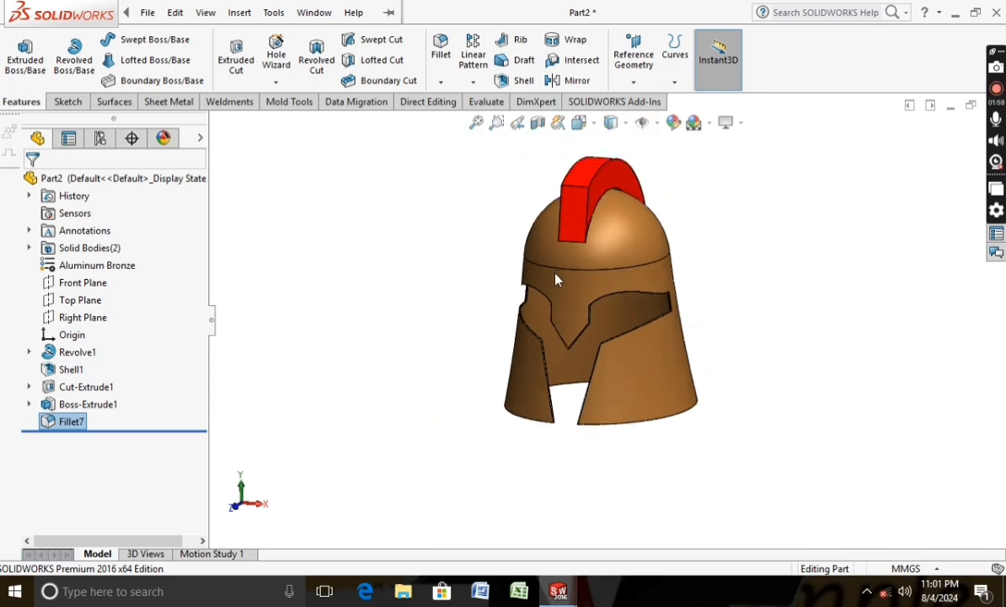
pyautogui.moveTo(518, 255); pyautogui.dragTo(495, 504, button='middle')
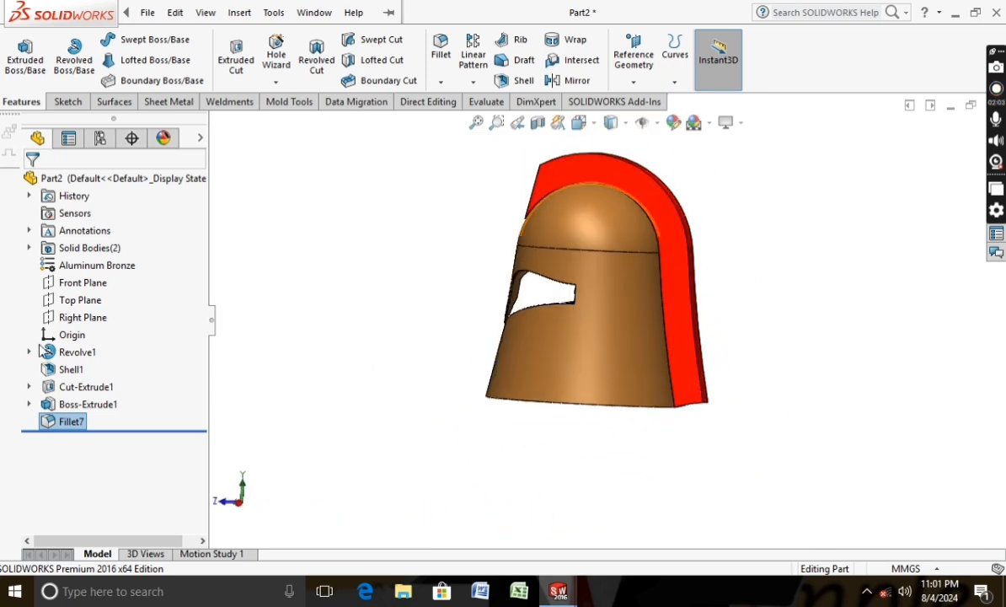
pyautogui.click(673, 122)
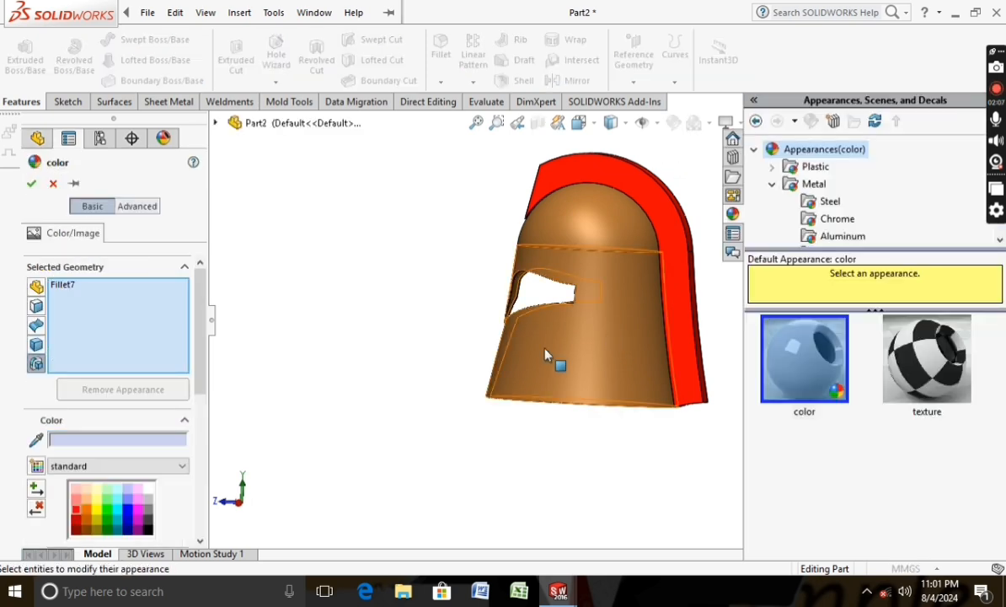
pyautogui.rightClick(59, 279)
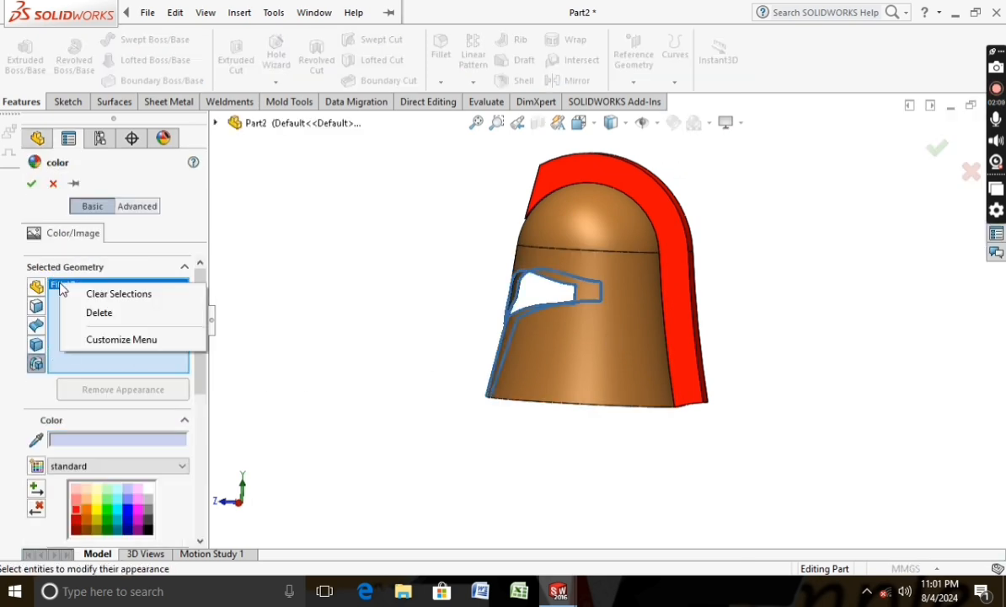
pyautogui.click(92, 290)
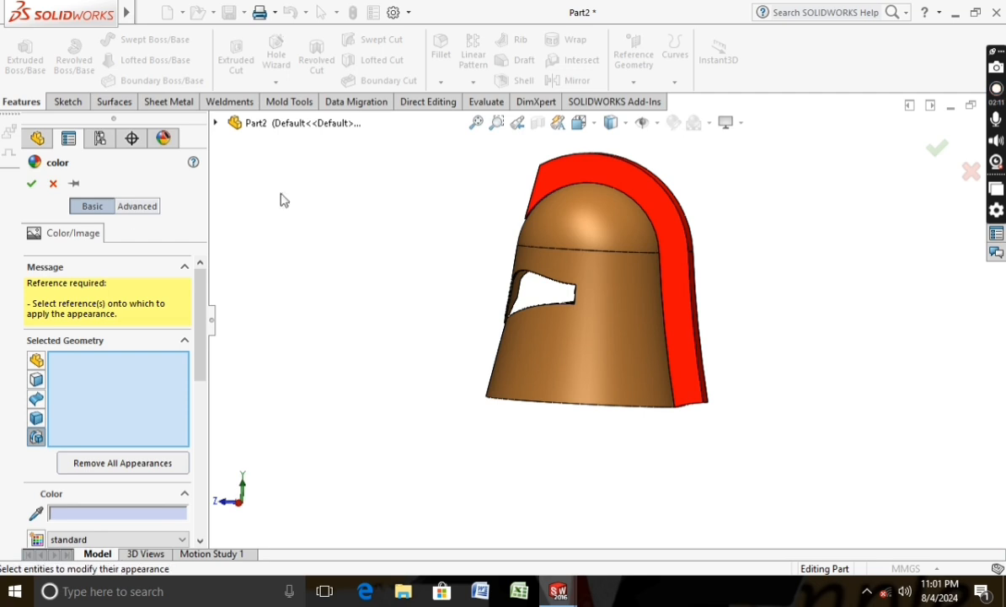
pyautogui.click(52, 184)
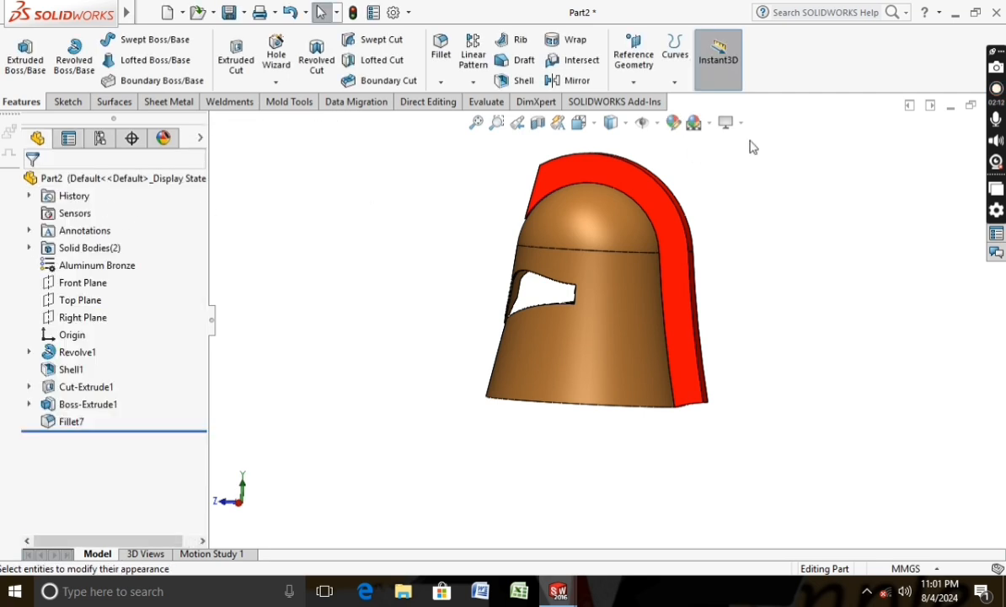
# - Change the whole part's appearance to manganese bronze from the Bronze metal appearances
pyautogui.click(674, 123)
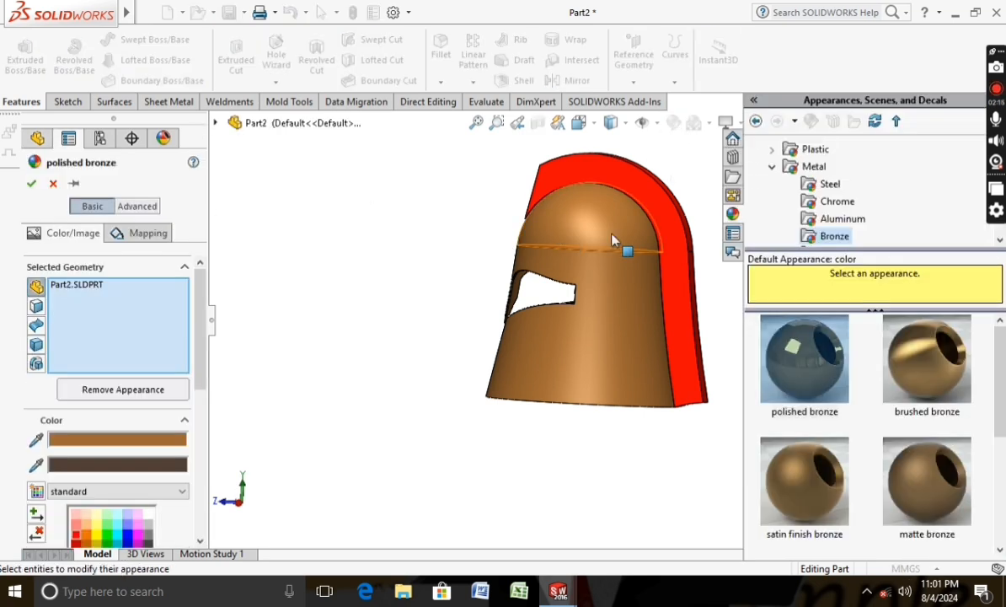
pyautogui.scroll(-3, 895, 446)
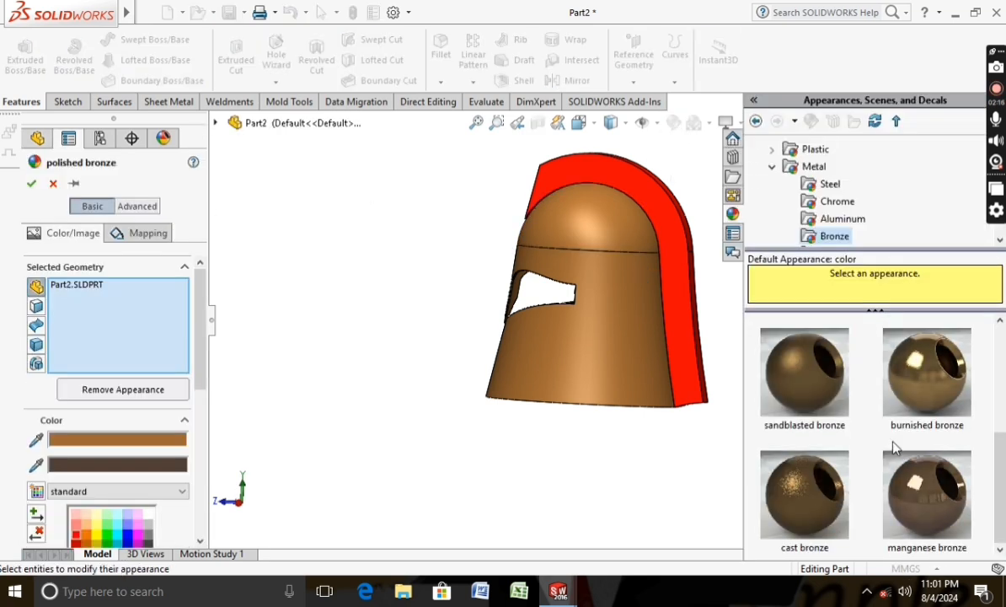
pyautogui.click(816, 507)
pyautogui.click(900, 493)
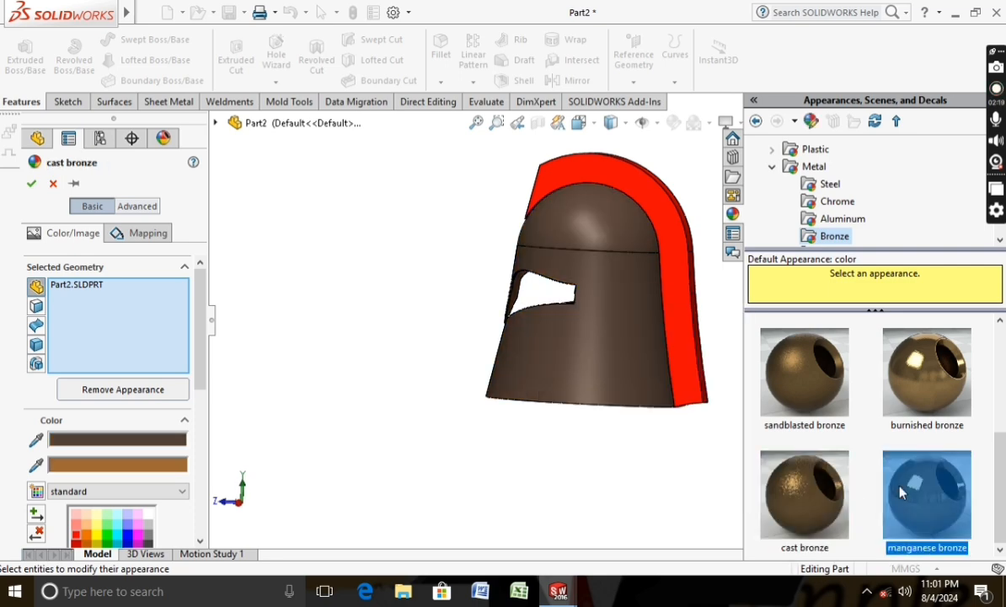
pyautogui.click(30, 185)
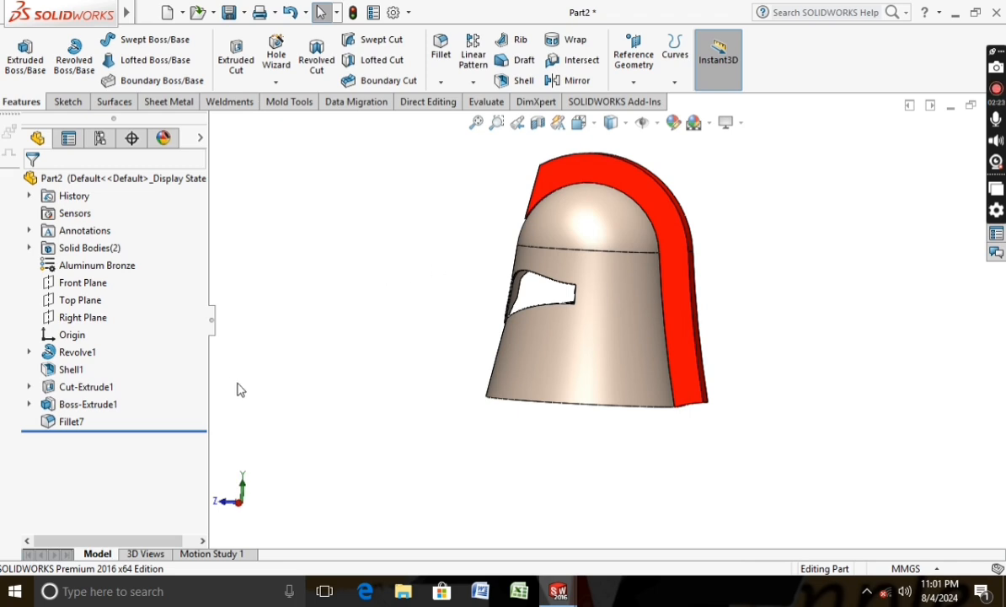
# - Examine the finished helmet from the front and in the trimetric view, including a close-up of the face opening
pyautogui.moveTo(237, 389); pyautogui.dragTo(378, 472, button='middle')
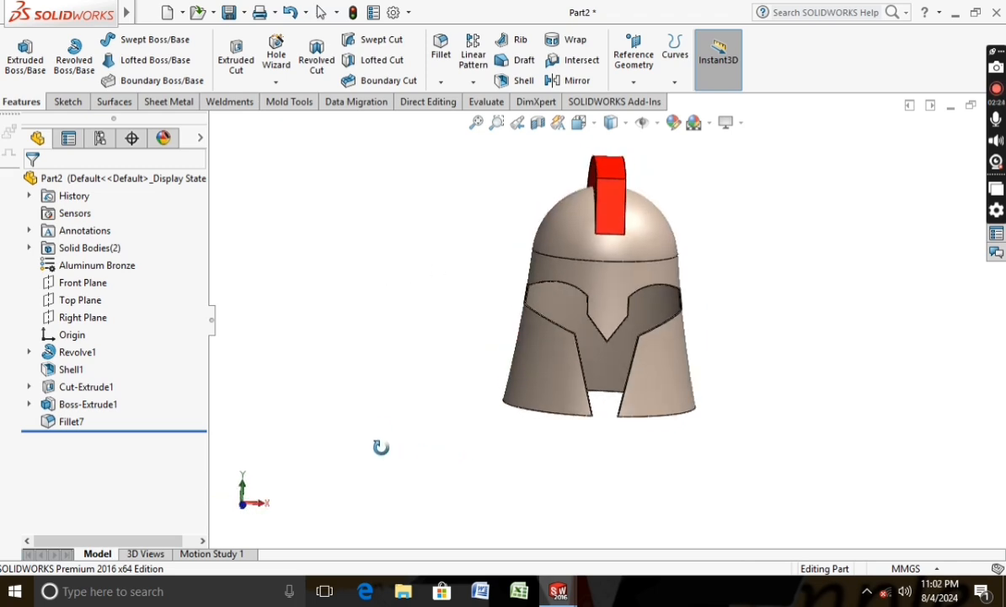
pyautogui.click(593, 127)
pyautogui.click(668, 170)
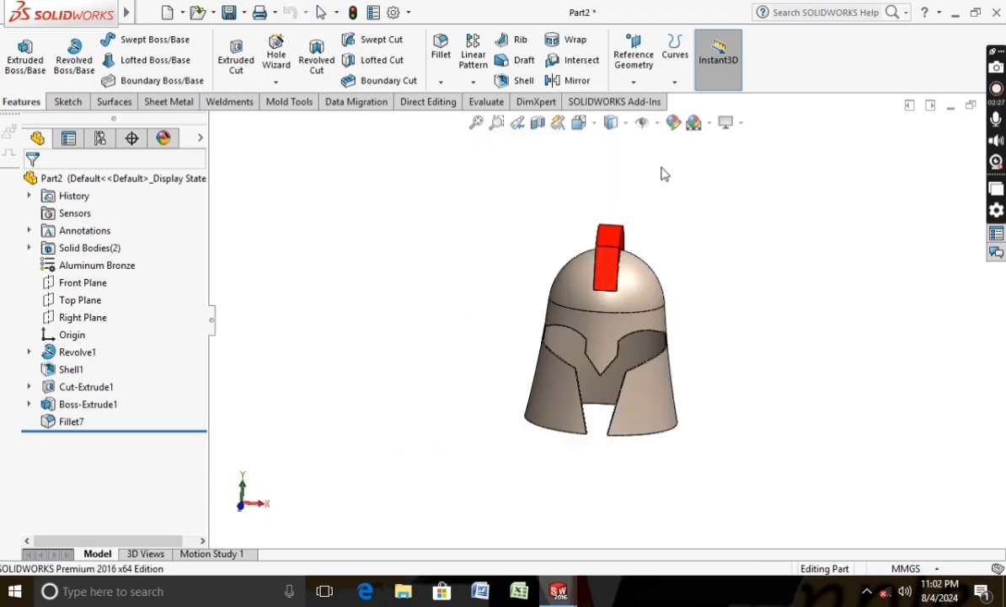
pyautogui.scroll(2, 439, 383)
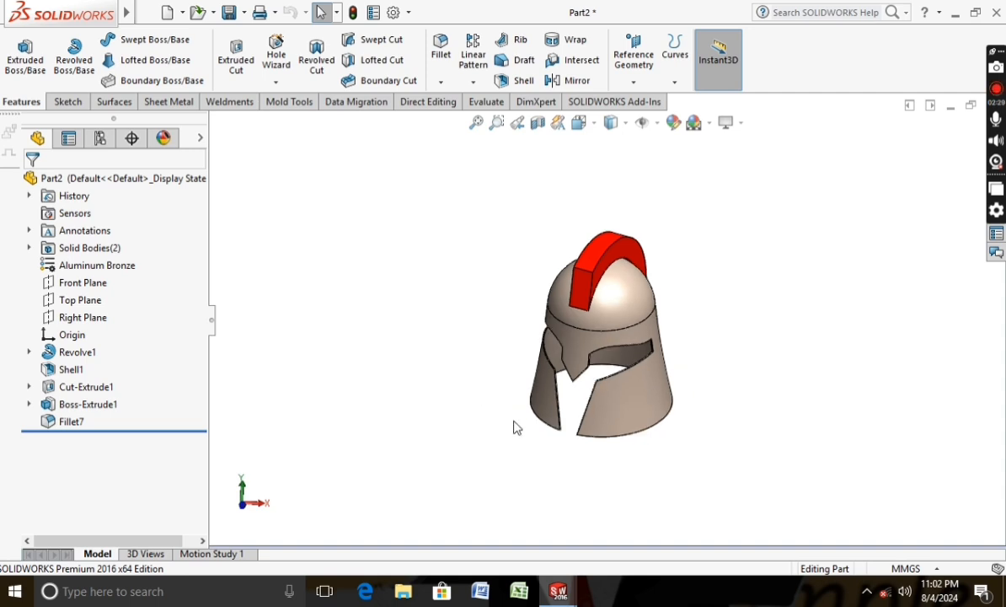
pyautogui.scroll(-1, 497, 426)
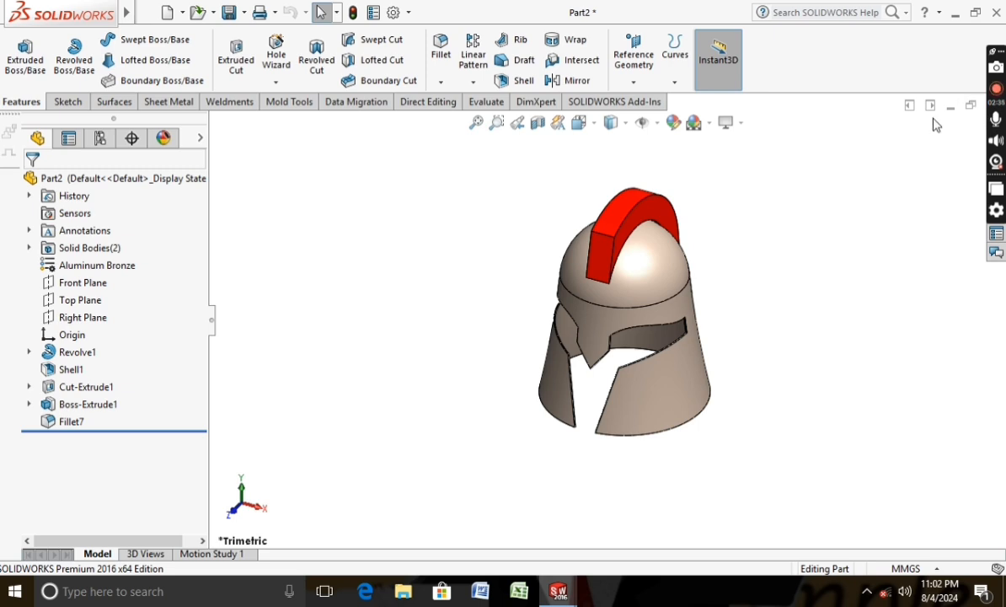
pyautogui.scroll(-2, 753, 382)
pyautogui.scroll(1, 687, 396)
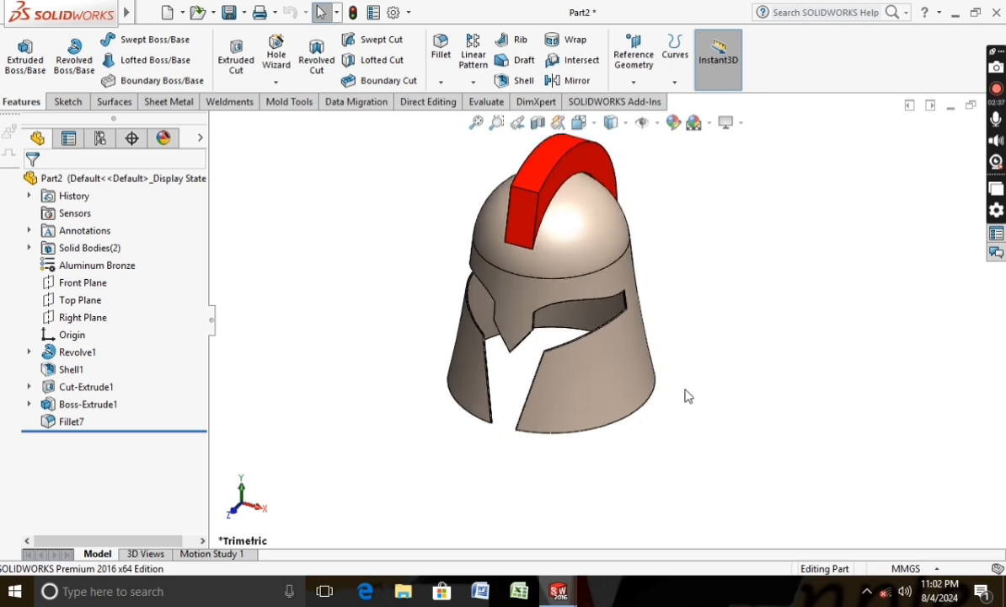
pyautogui.scroll(1, 679, 374)
pyautogui.scroll(-6, 567, 346)
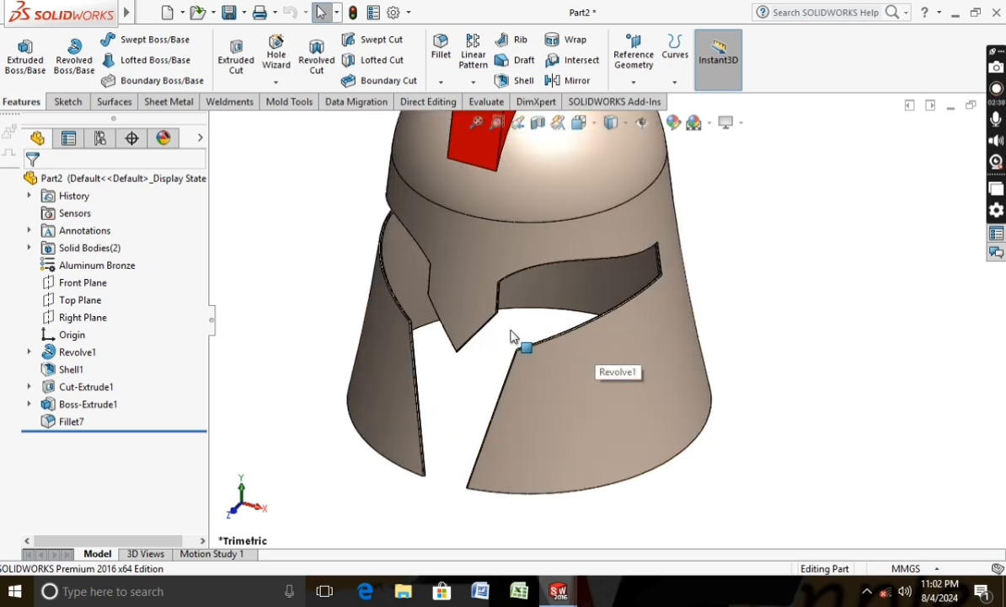